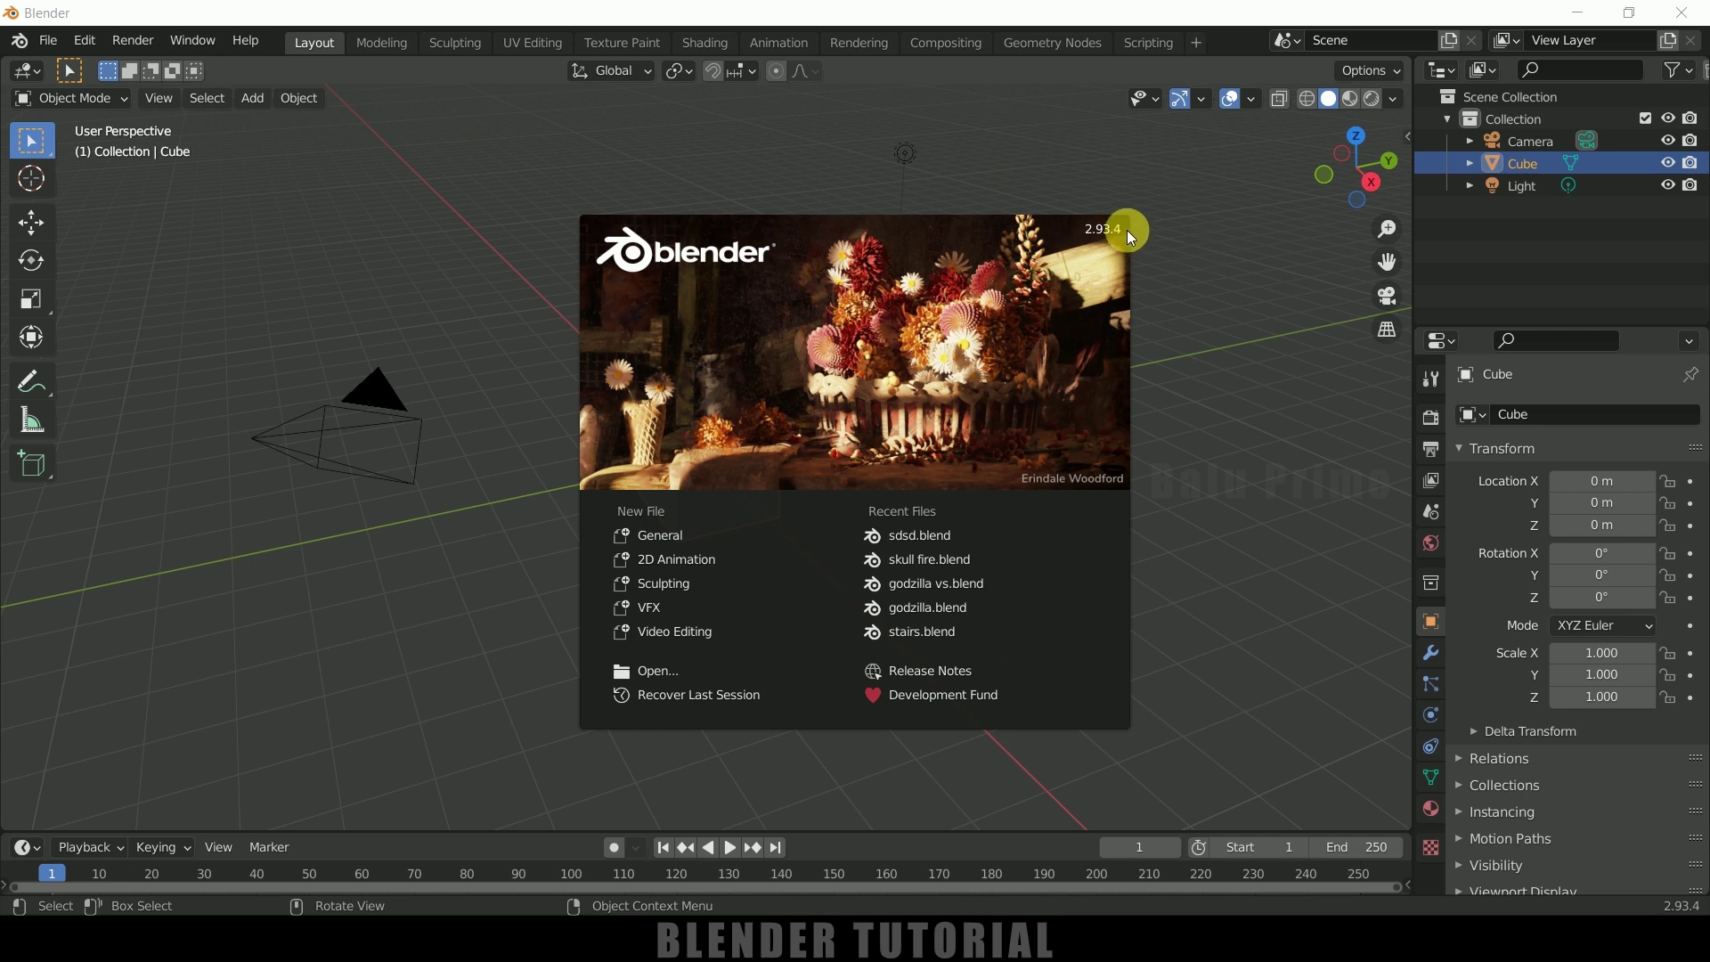
- Dismiss the splash screen to reveal the default cube, camera and light
left_click(1245, 416)
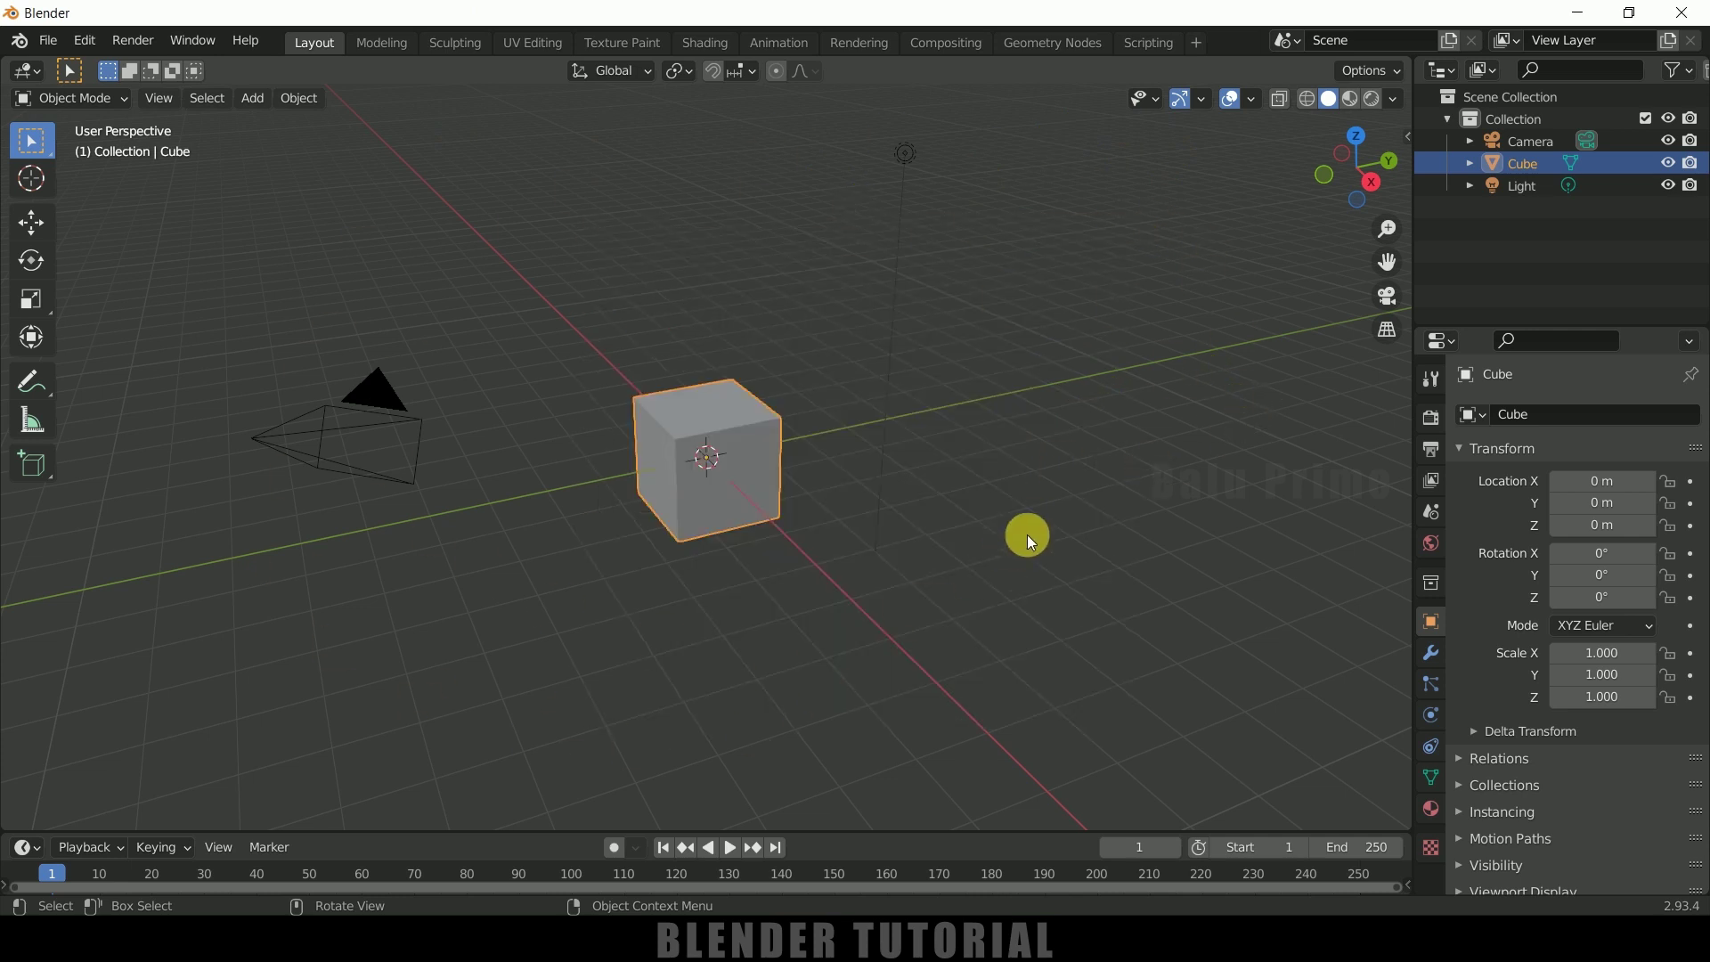
- Delete all the default objects and add a text object at the origin
key("a")
key("Delete")
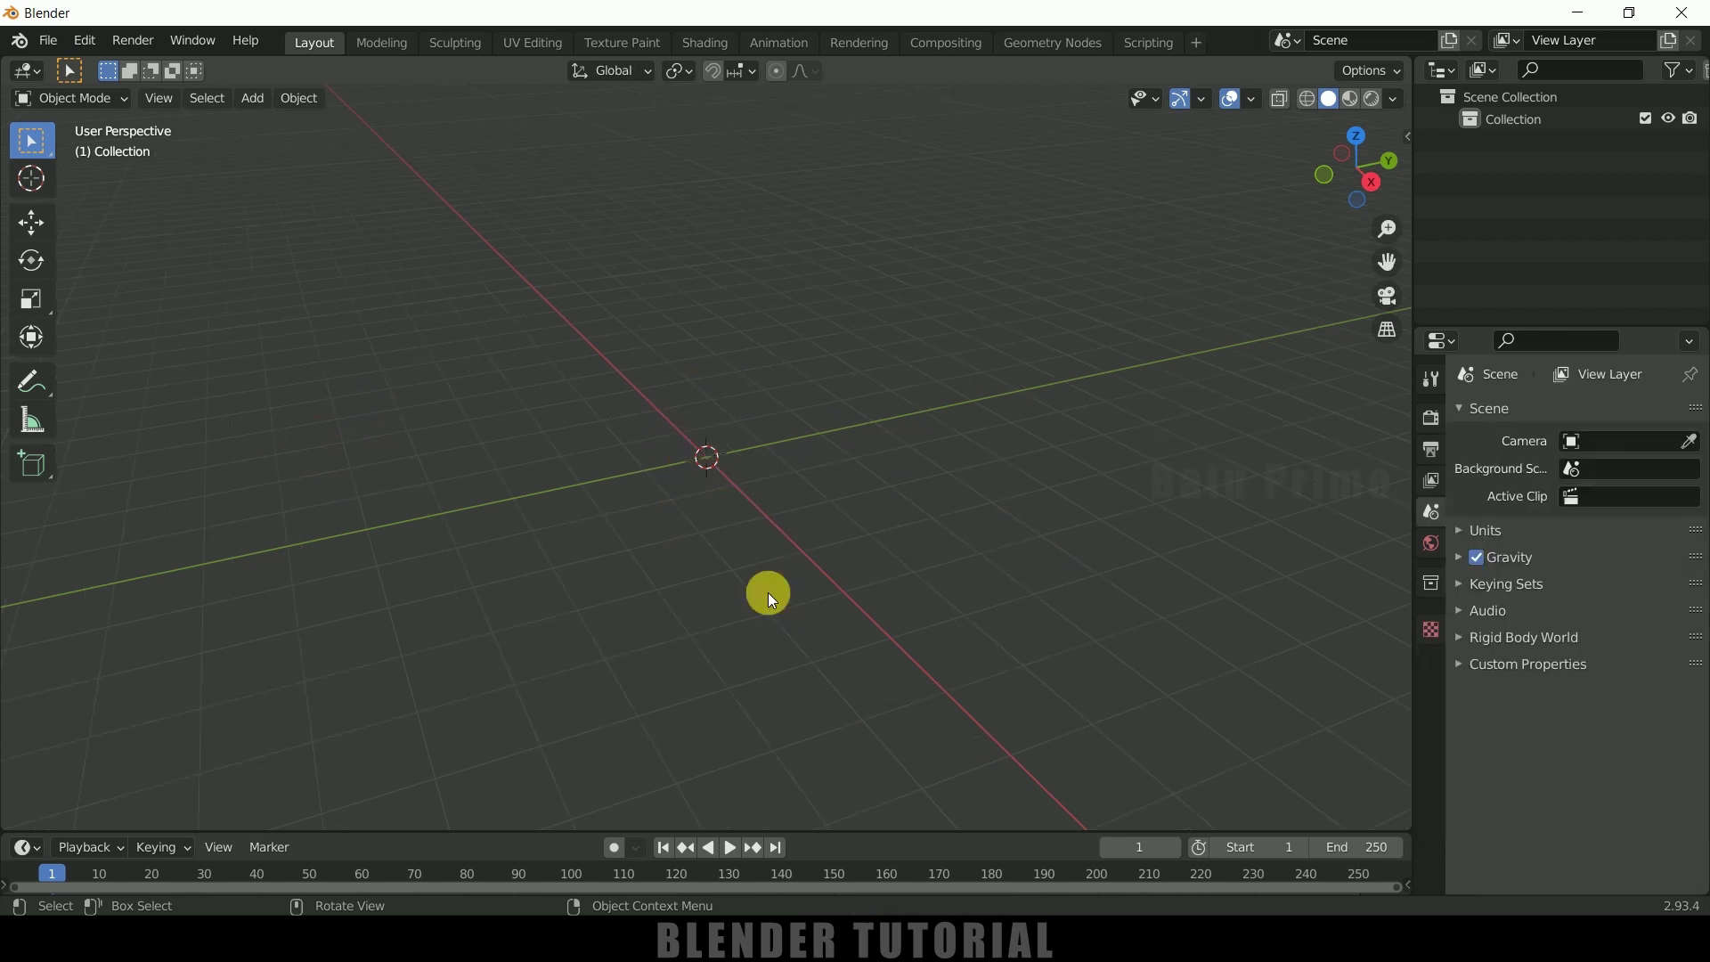
left_click(242, 103)
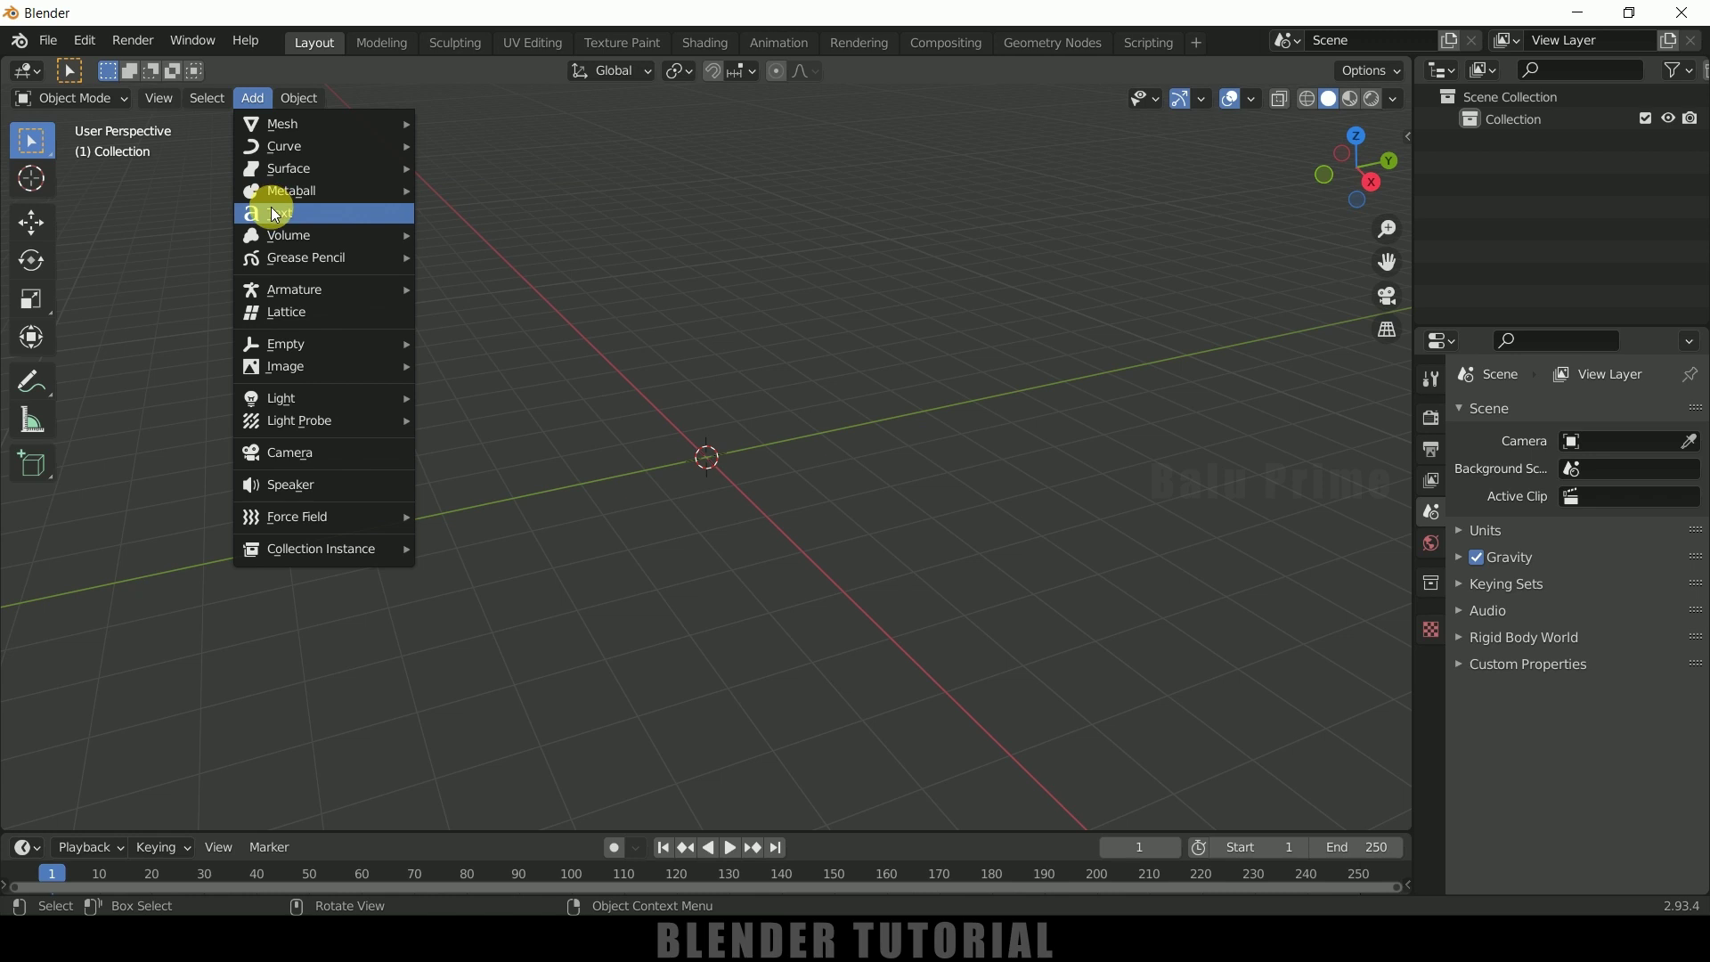
left_click(275, 210)
- Replace the text object's default word with DROP
middle_click_drag(628, 497, 831, 418)
middle_click_drag(960, 481, 919, 561)
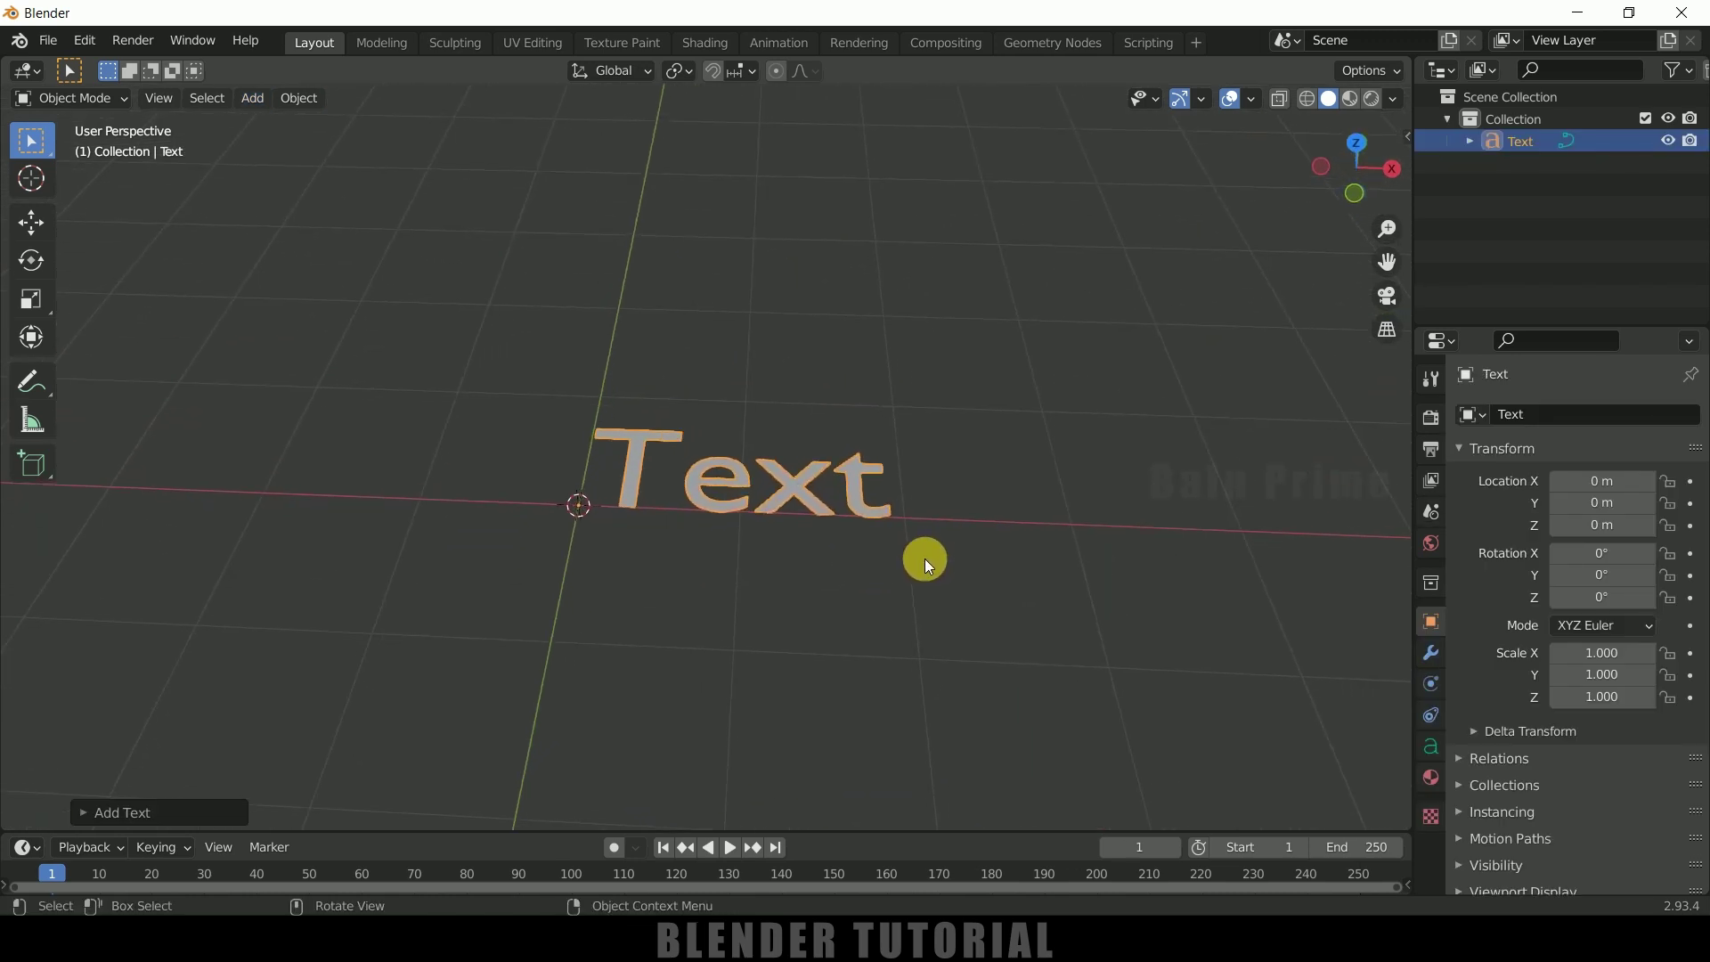
key("Tab")
key("BackSpace")
key("BackSpace")
key("BackSpace")
key("BackSpace")
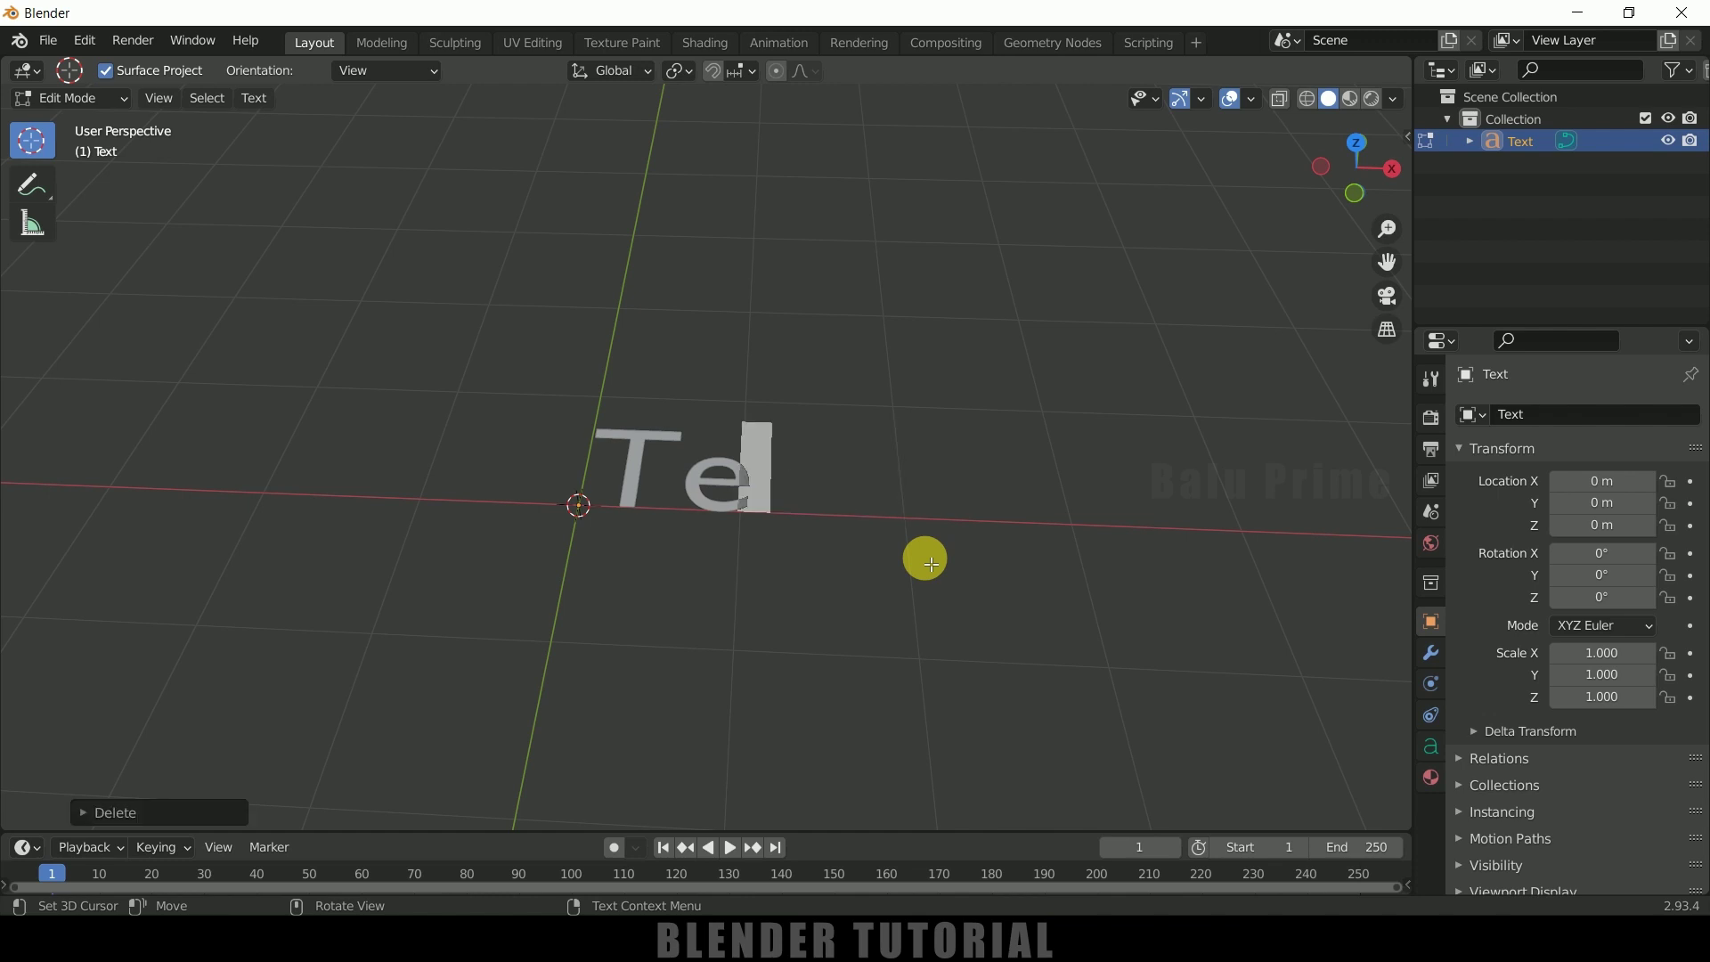
type("DROP")
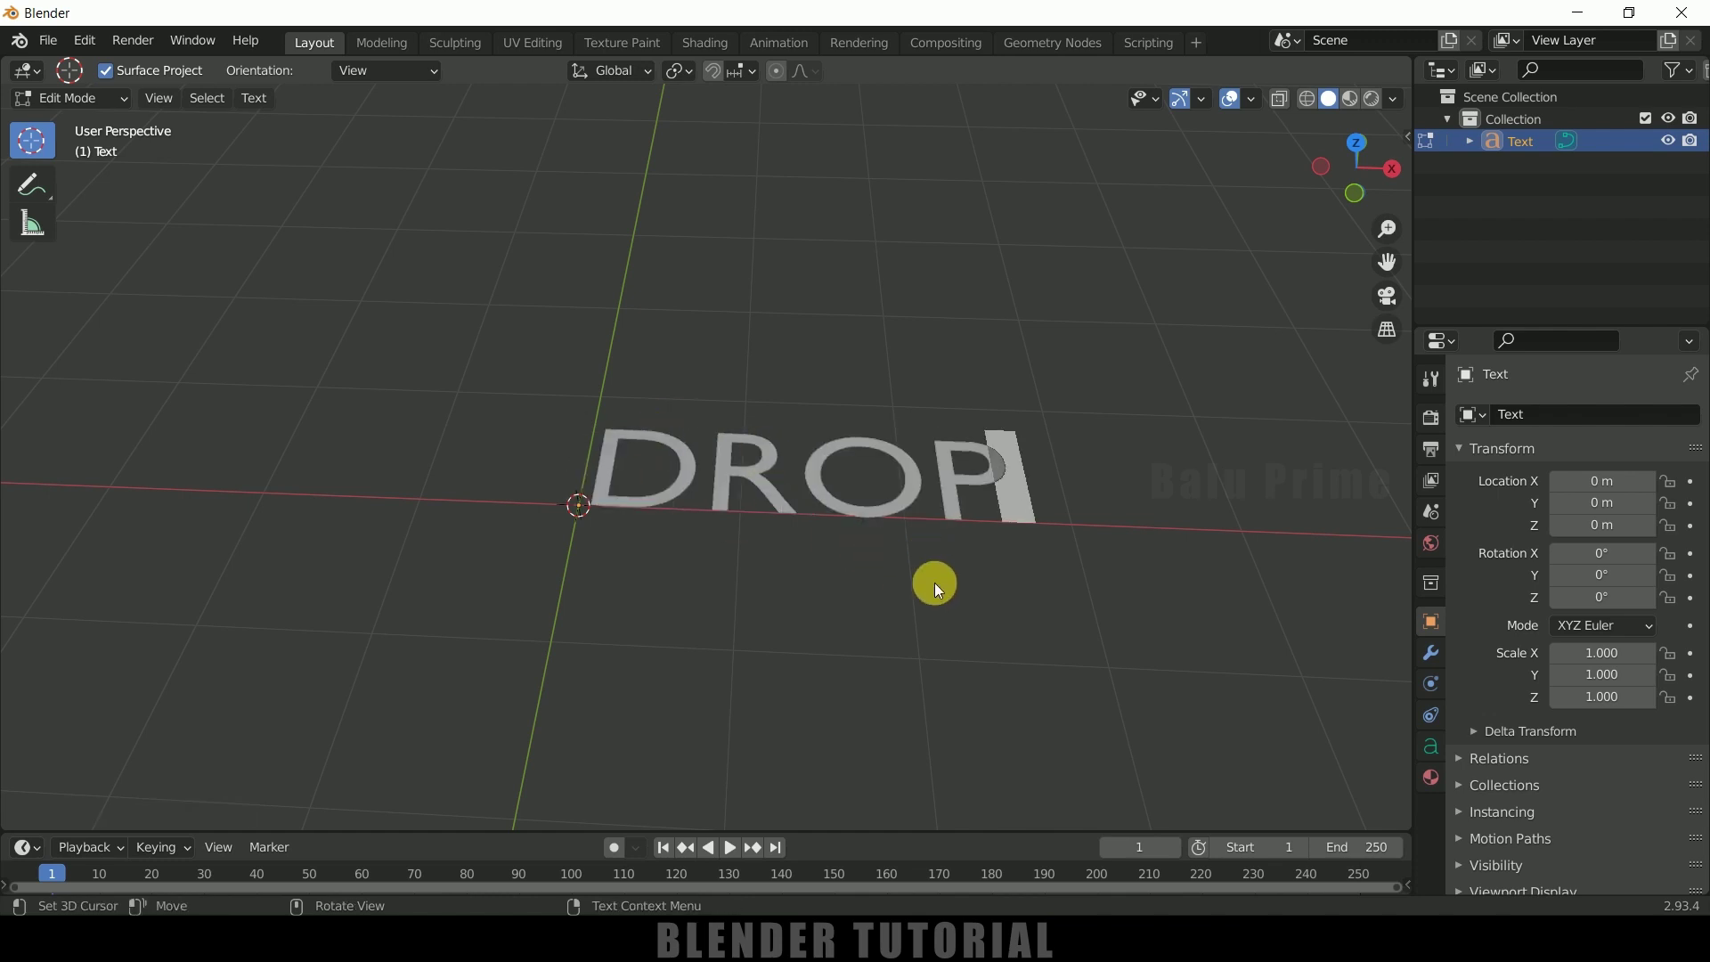
- Stand the DROP text upright by rotating it 90° about X
key("Tab")
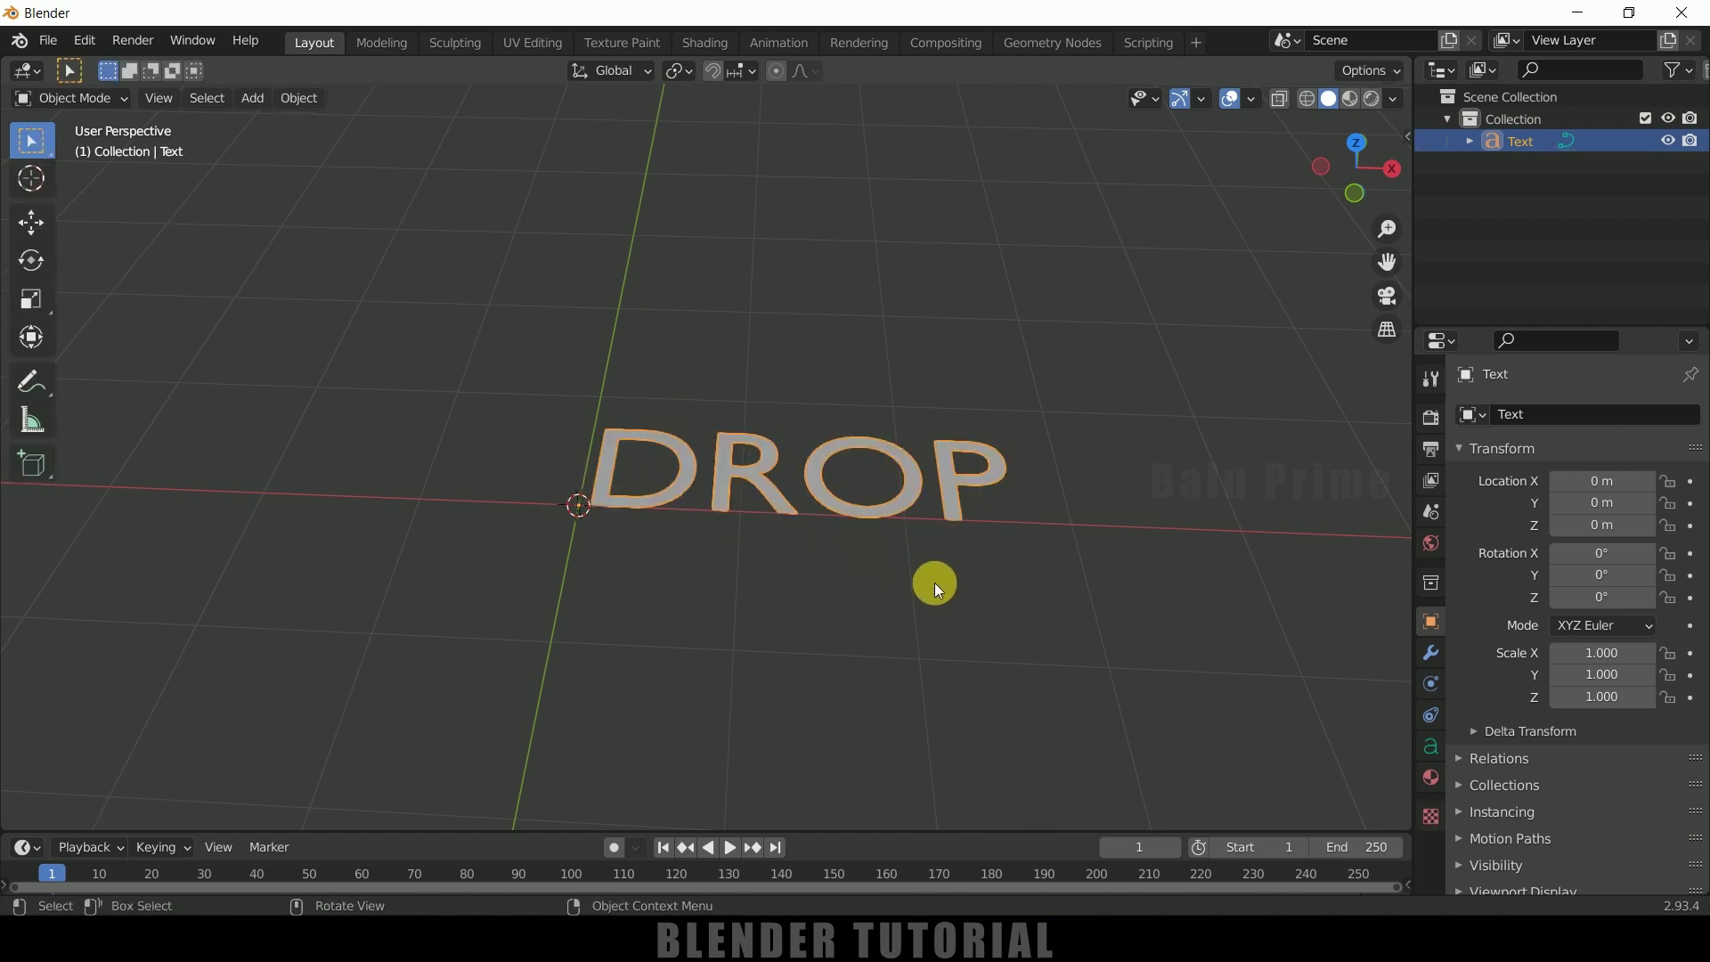
middle_click_drag(937, 591, 887, 596)
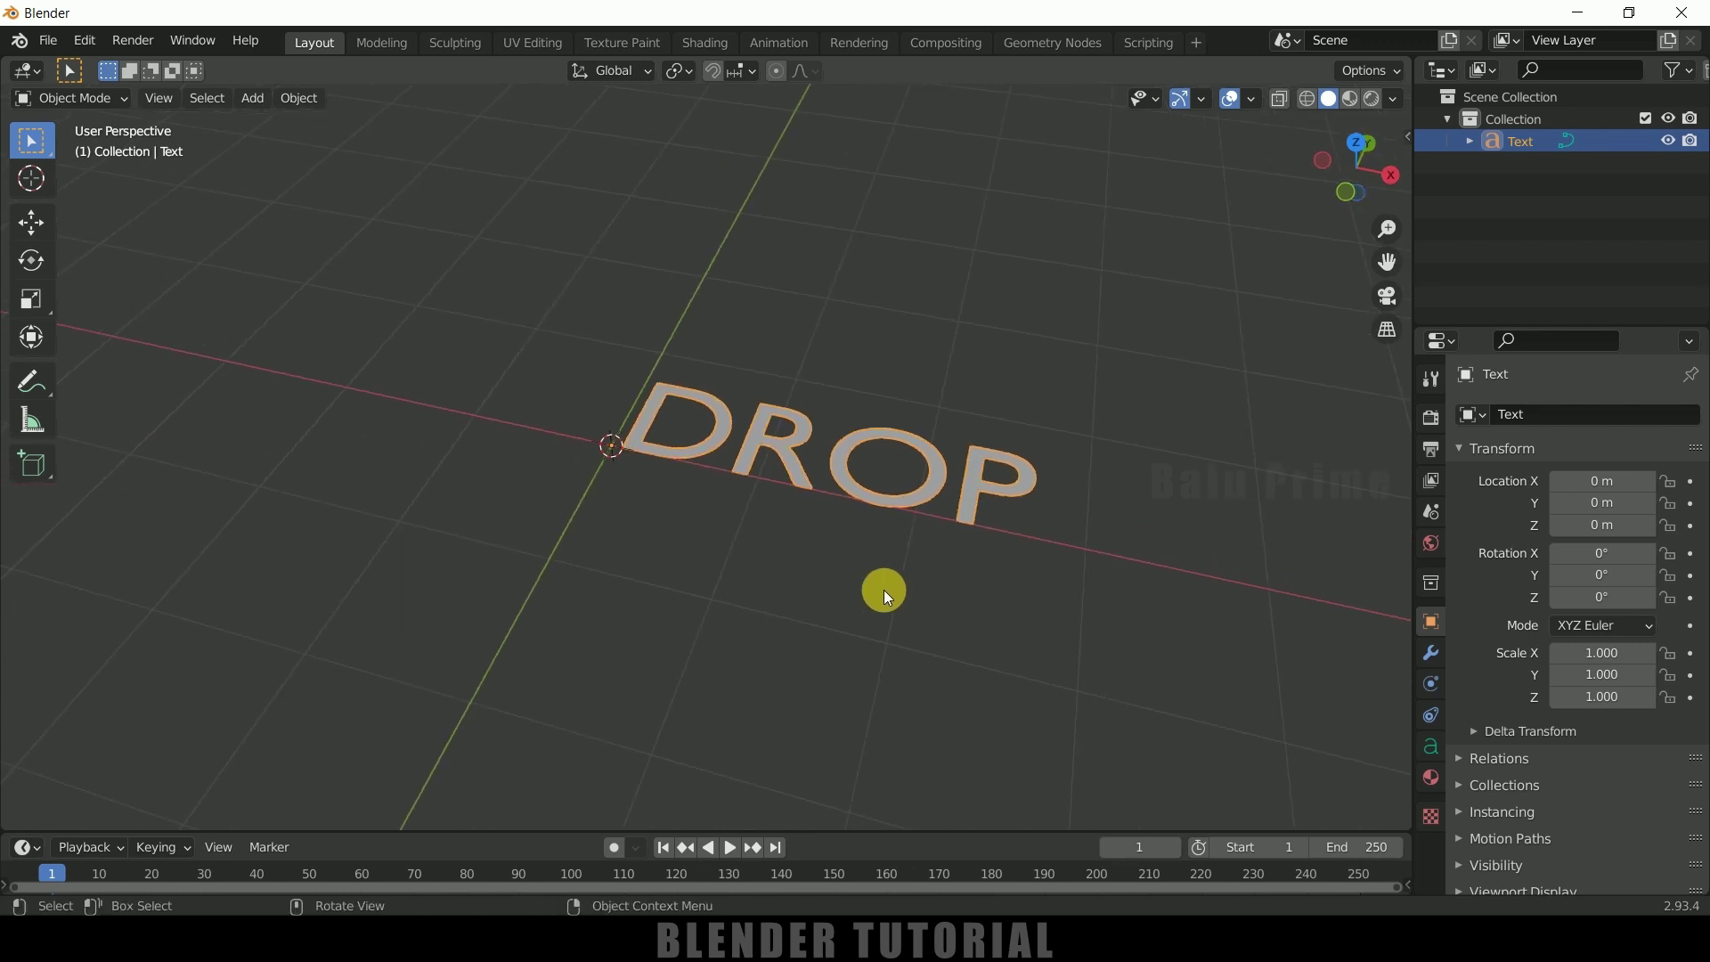
type("rx90")
key("Return")
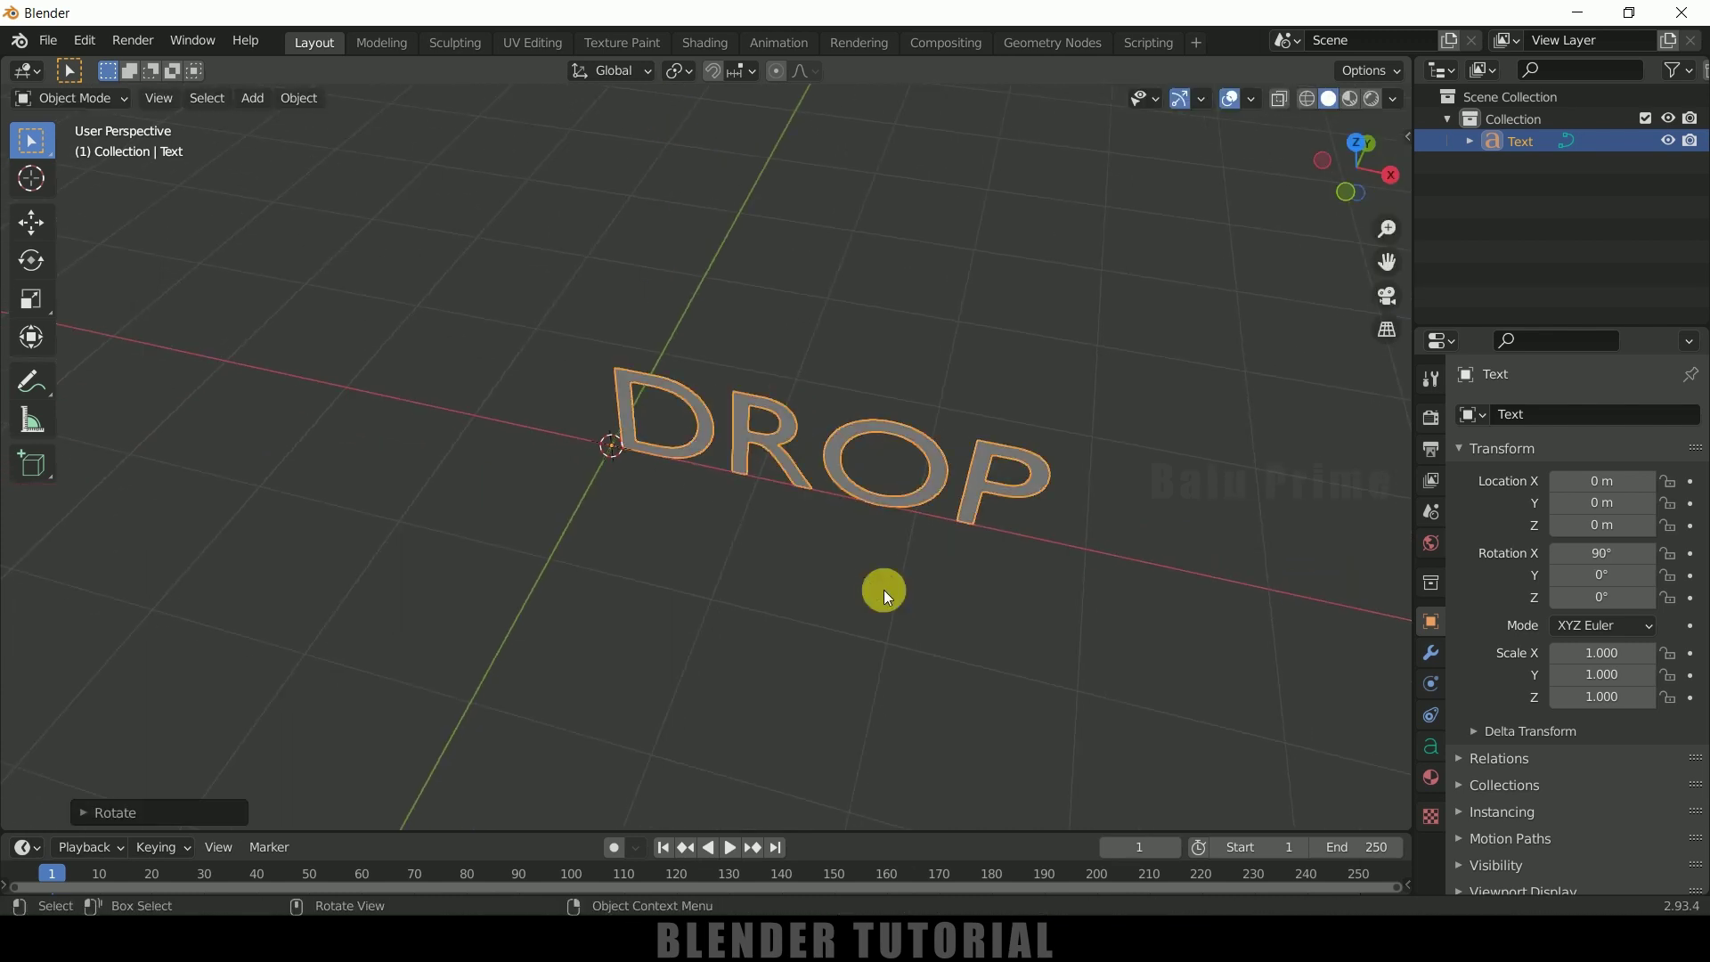
middle_click_drag(854, 606, 943, 663)
- Set the text's horizontal alignment to Center
left_click(1430, 744)
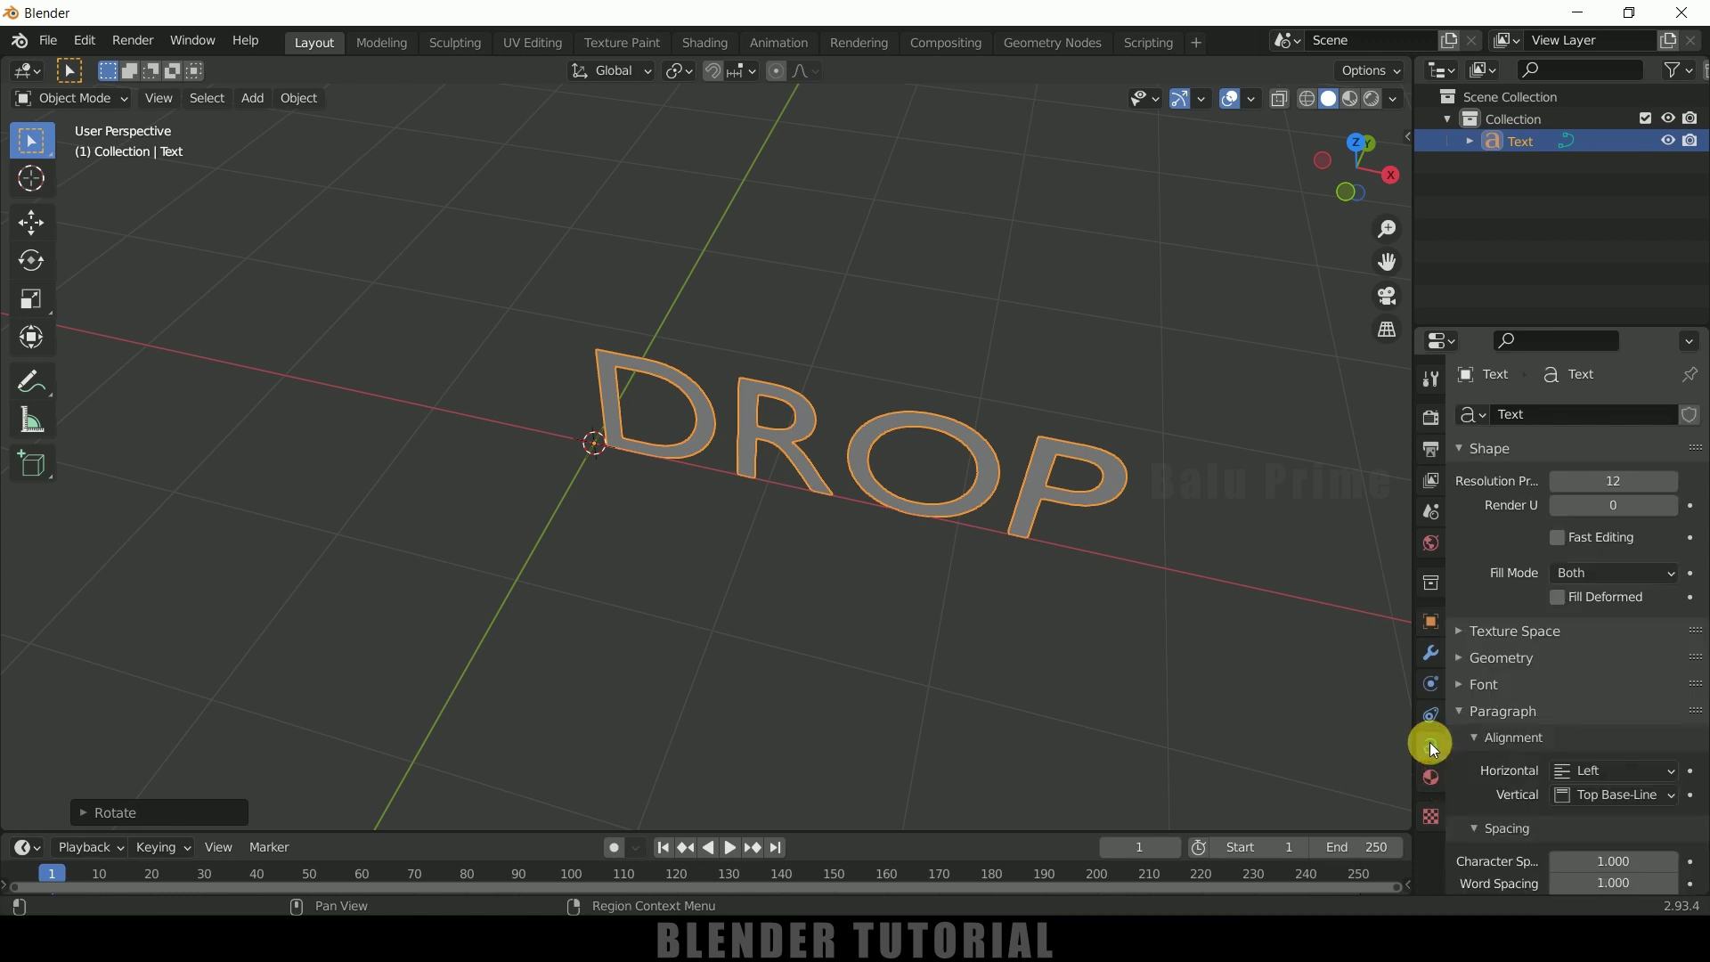
left_click(1603, 769)
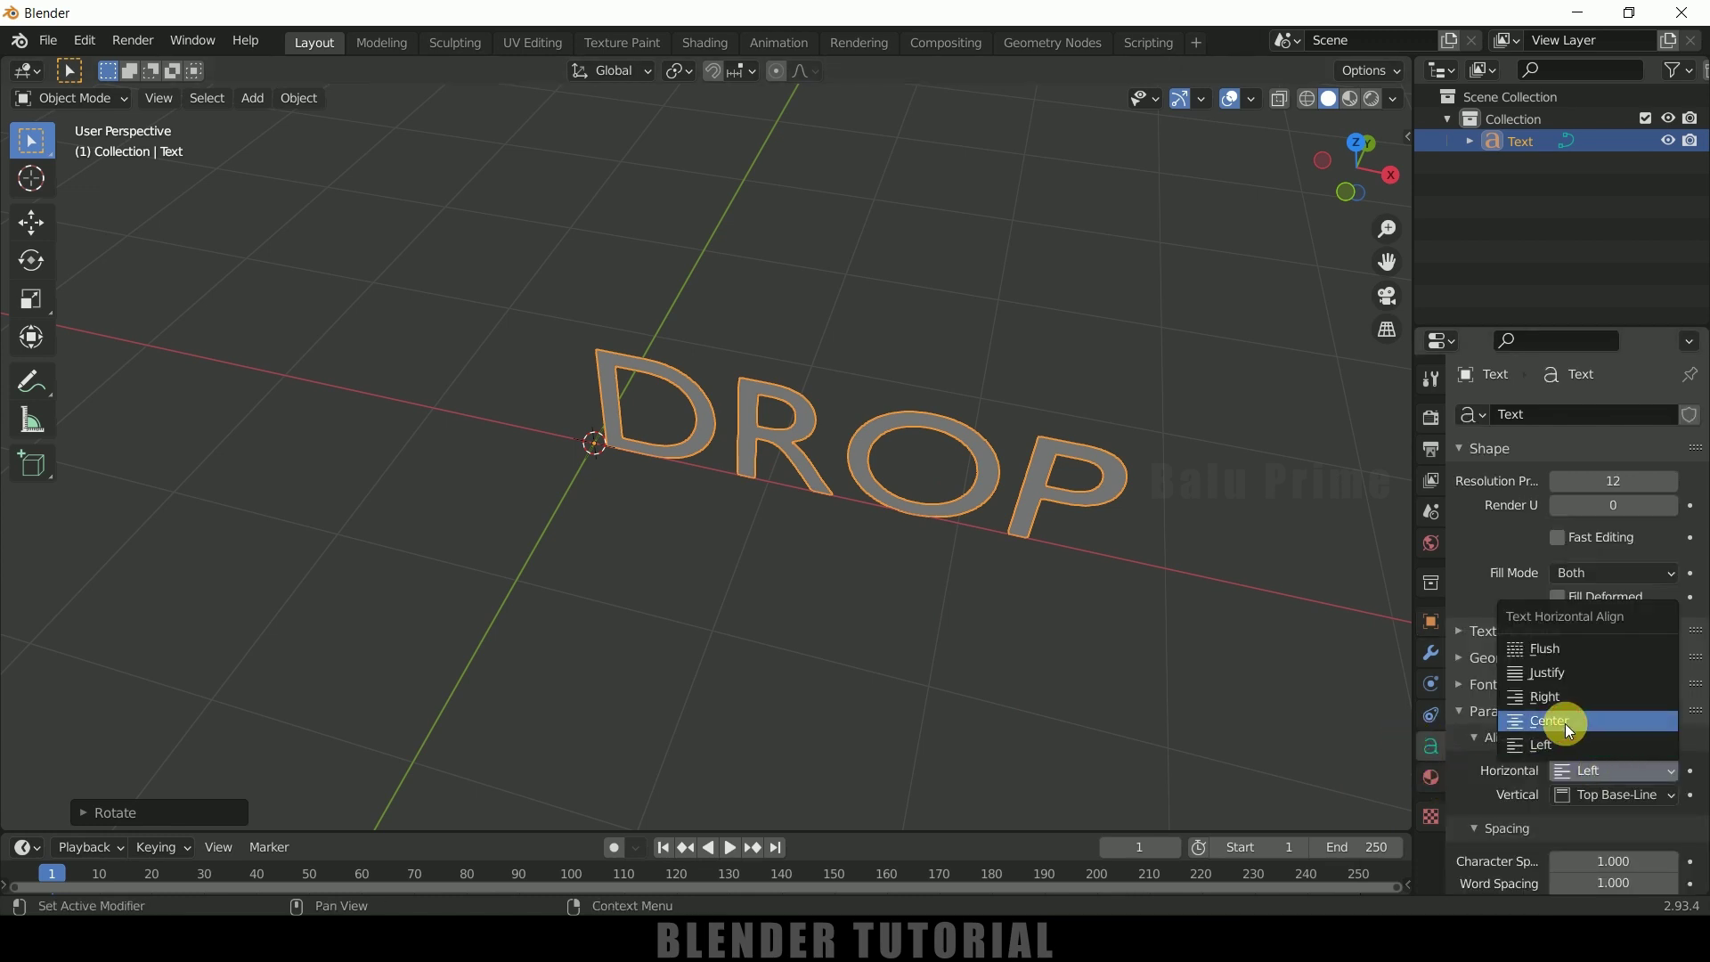
left_click(1569, 723)
middle_click_drag(1065, 522, 842, 440)
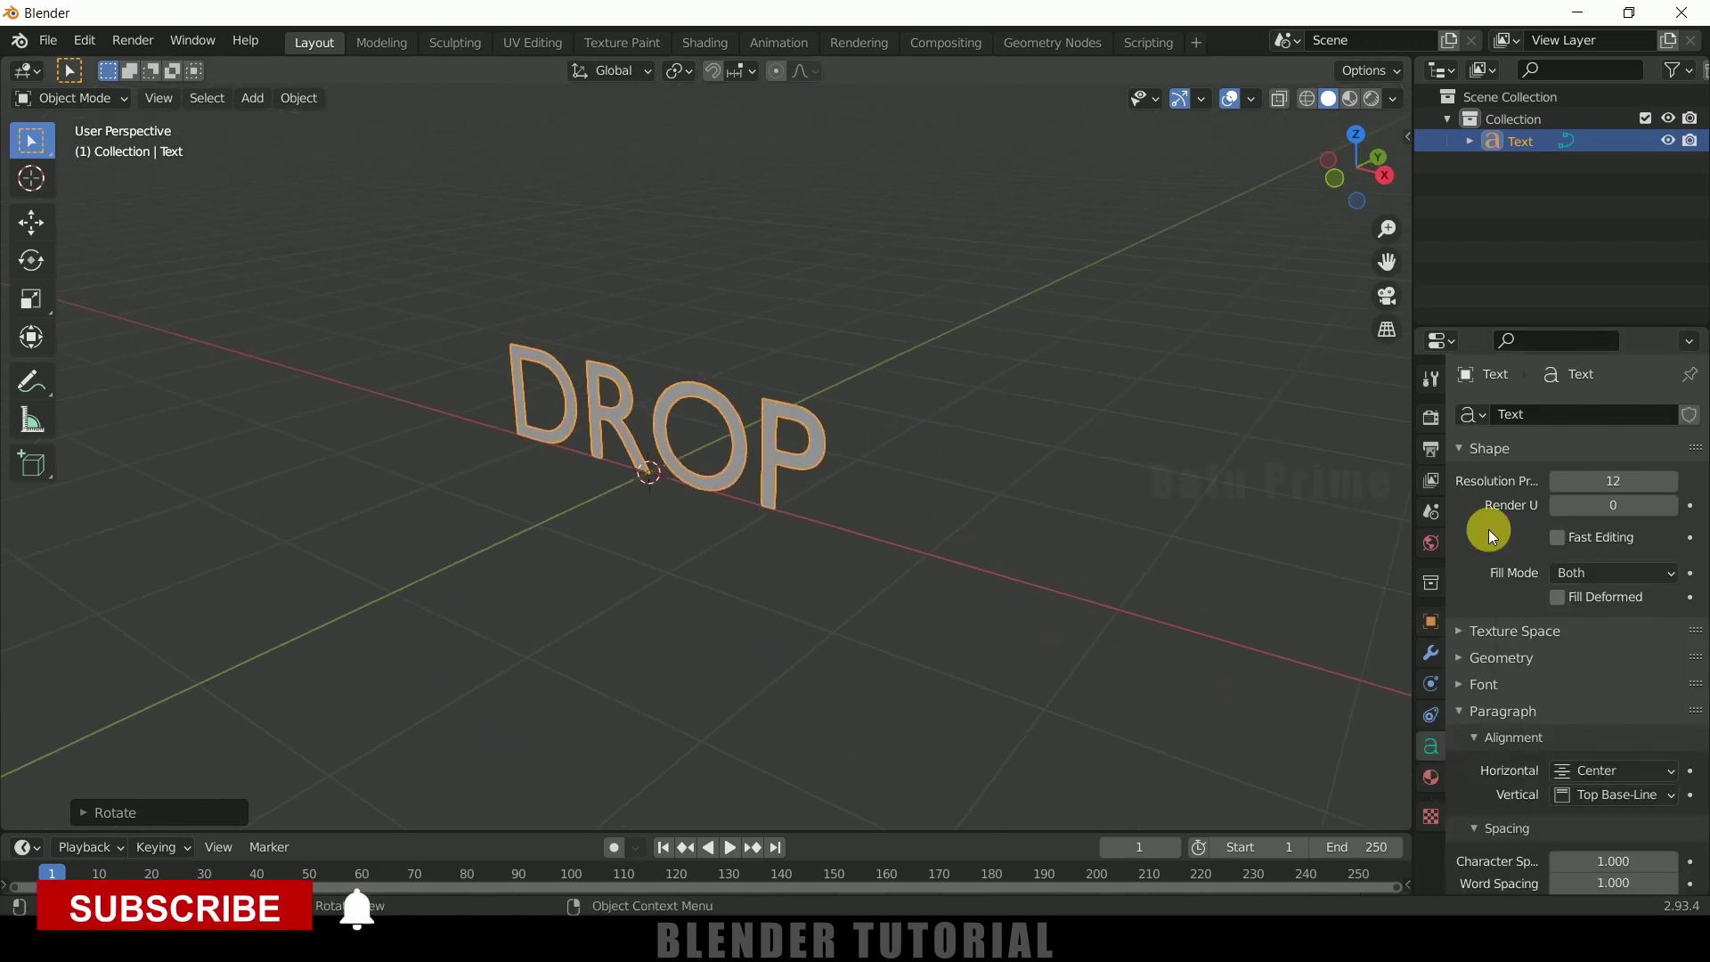
- Give the letters a 0.1 m extrusion and a 0.01 m bevel depth
left_click(1460, 657)
left_click(1616, 715)
type("0.1")
key("Return")
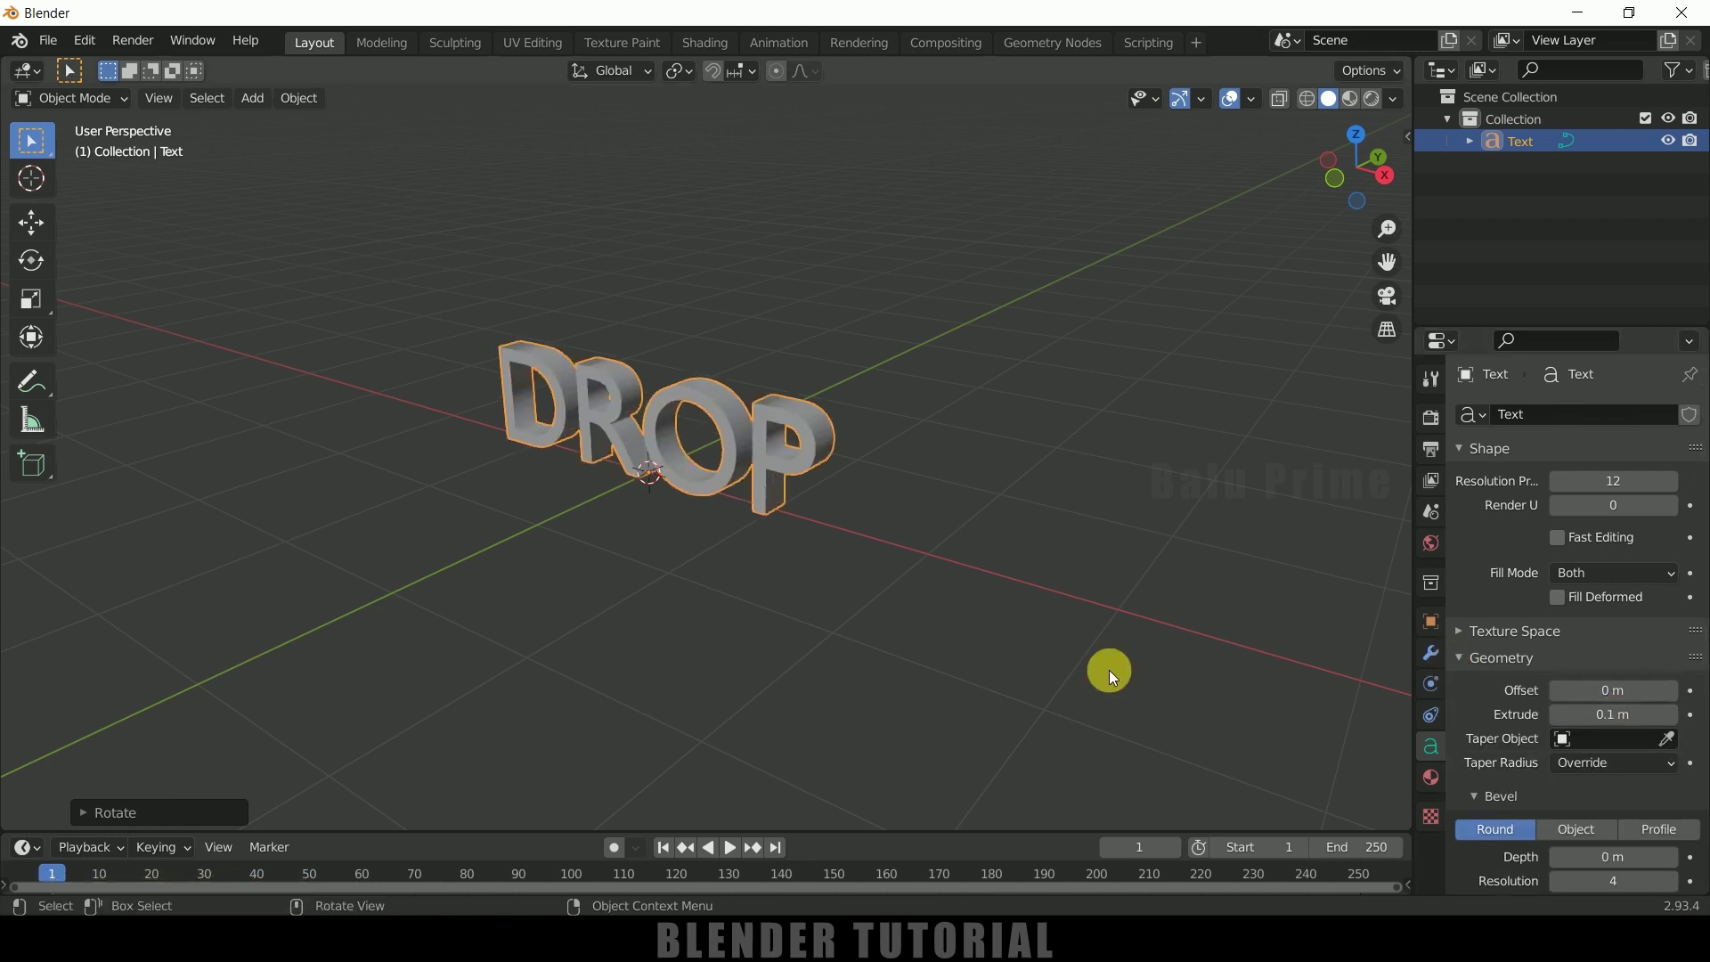
middle_click_drag(1109, 669, 894, 626)
scroll(1505, 681, "down", 5)
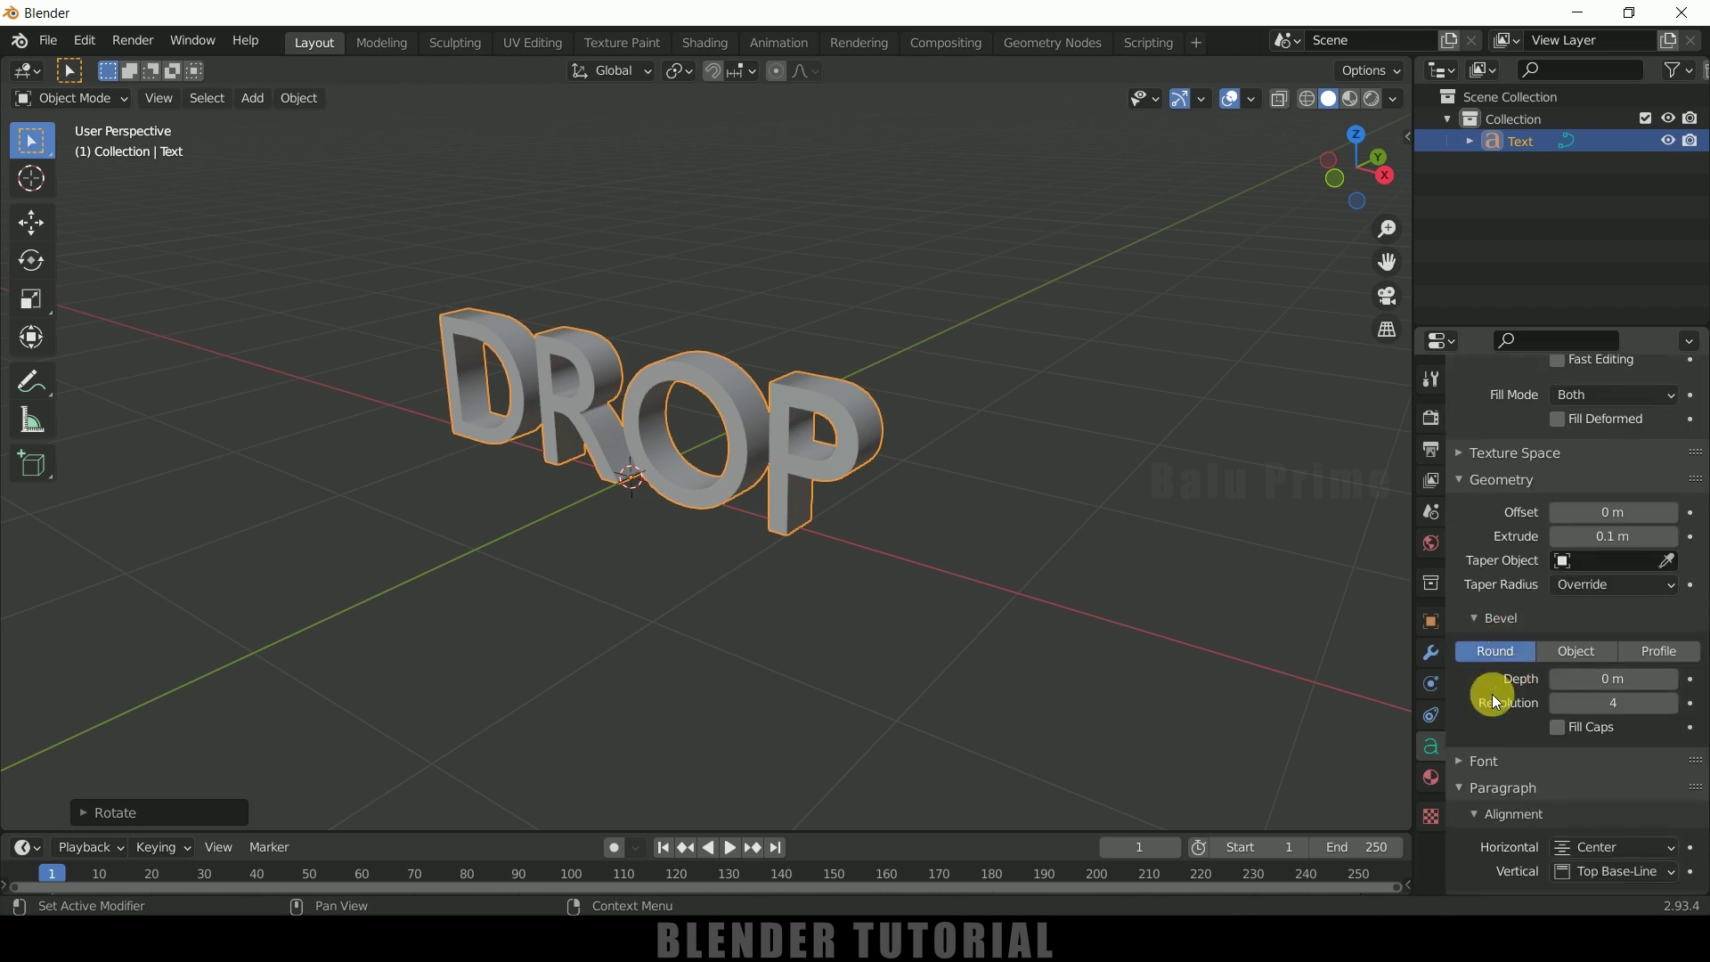
left_click_drag(1633, 686, 1622, 681)
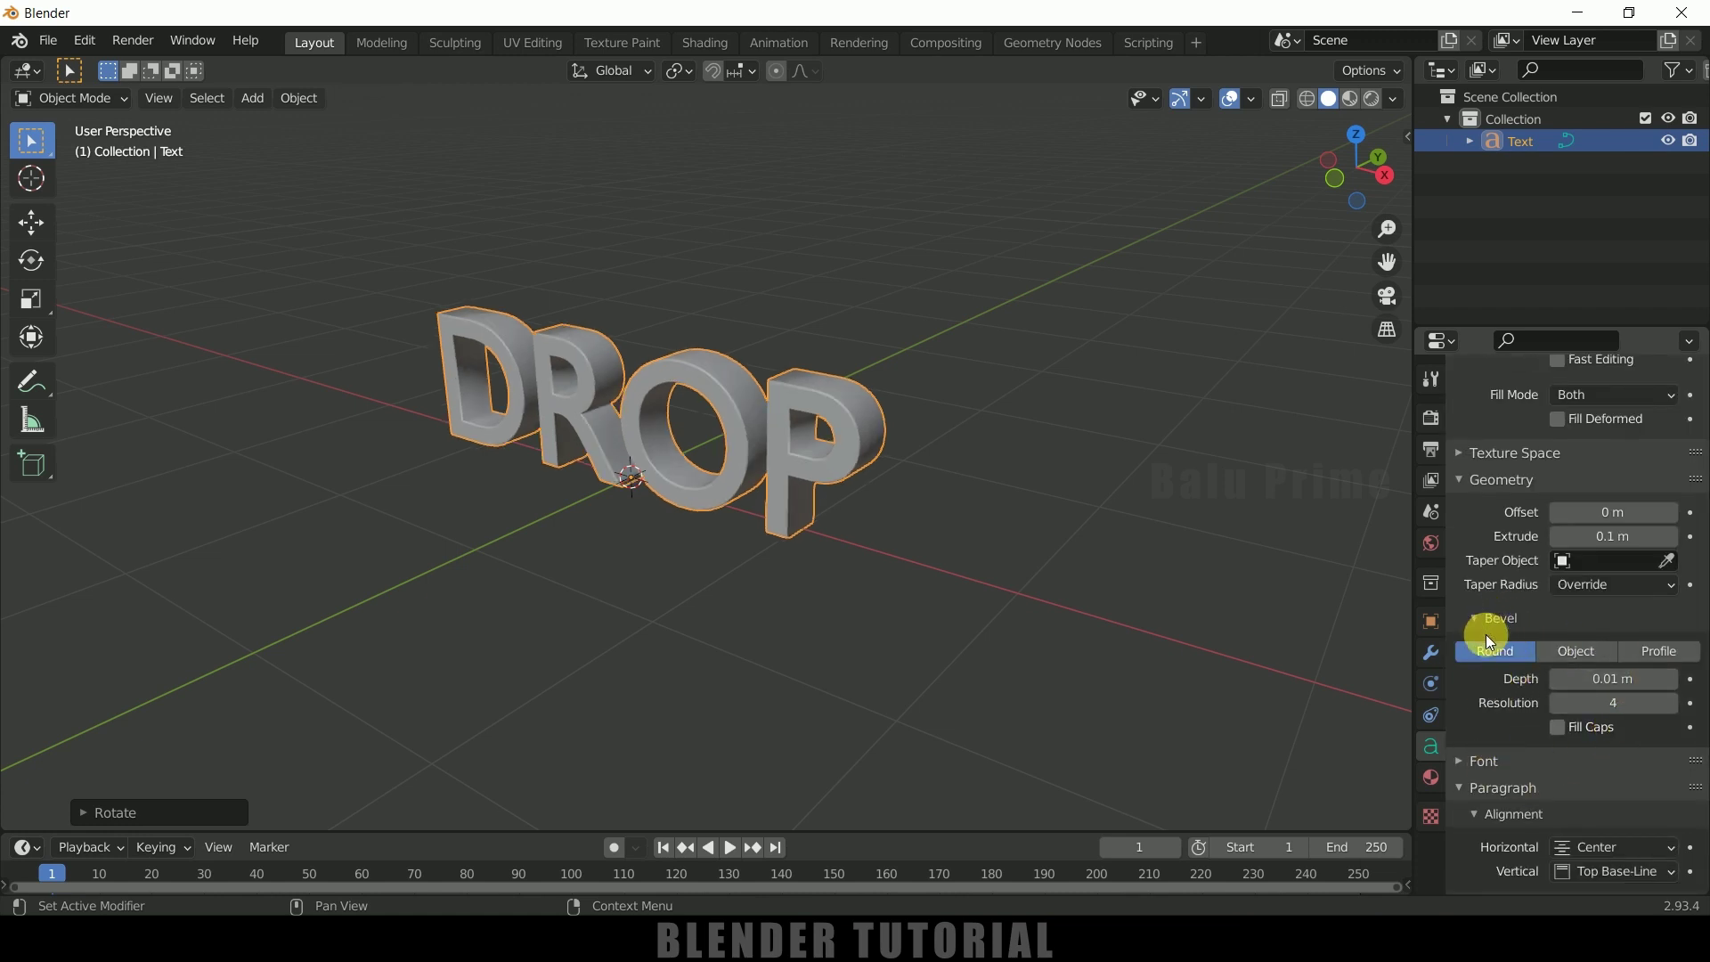
scroll(1485, 638, "down", 2)
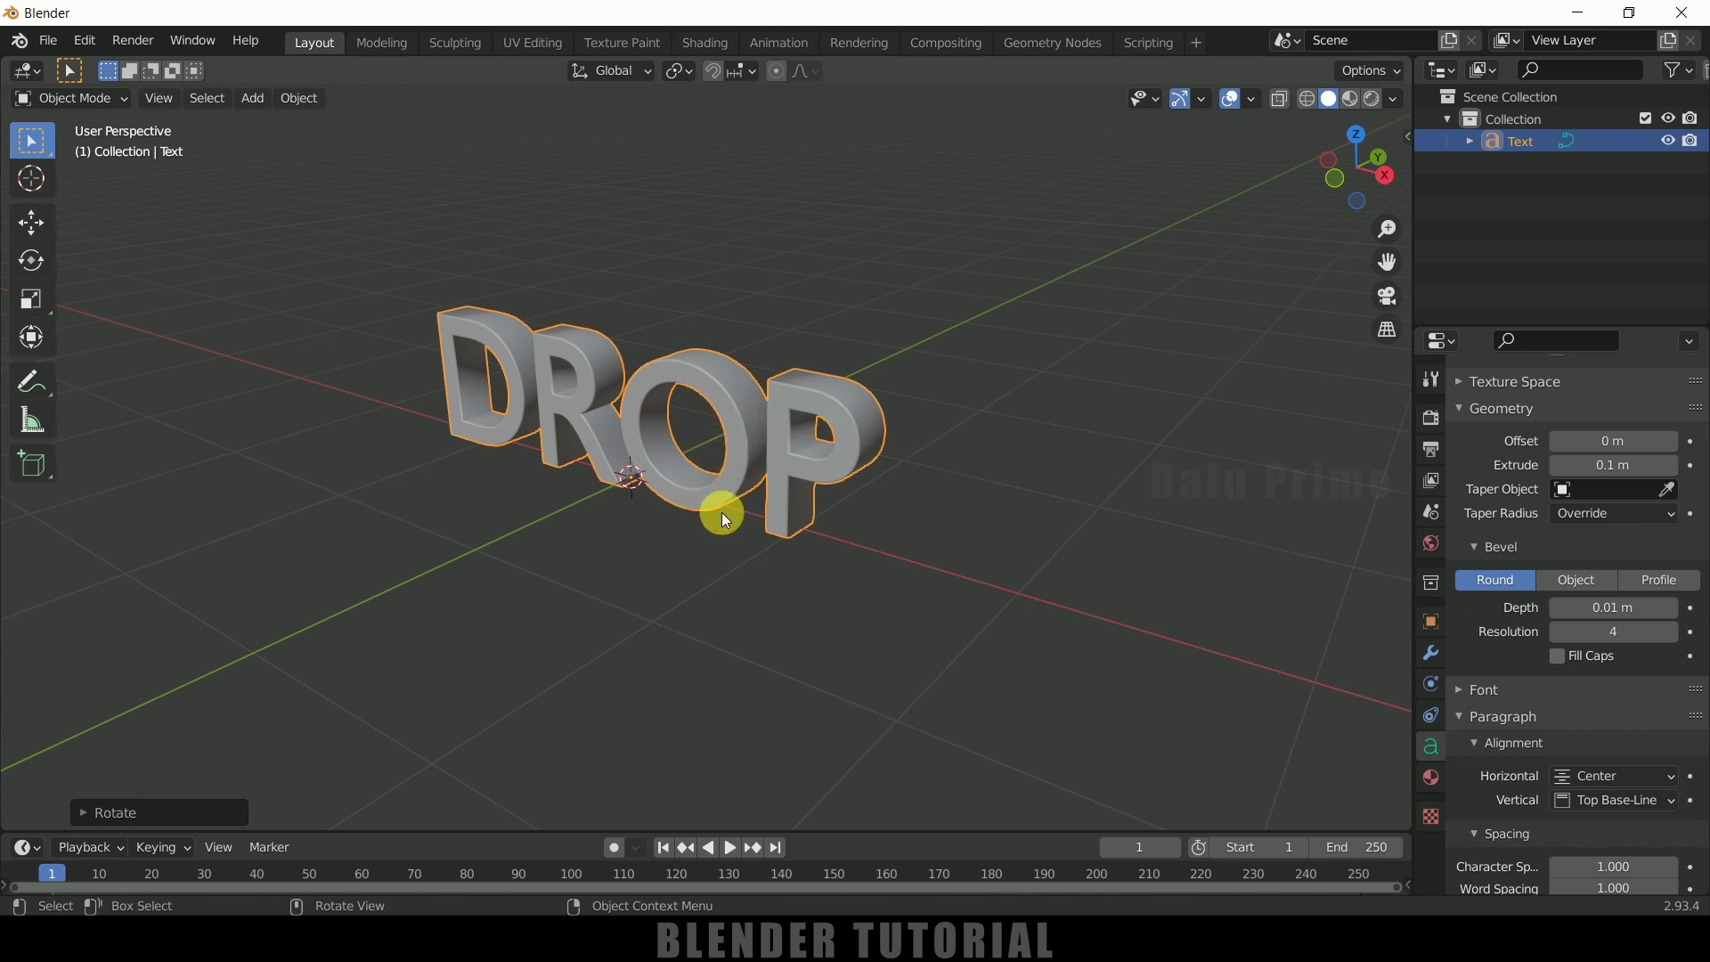
left_click(1464, 689)
scroll(1467, 694, "down", 2)
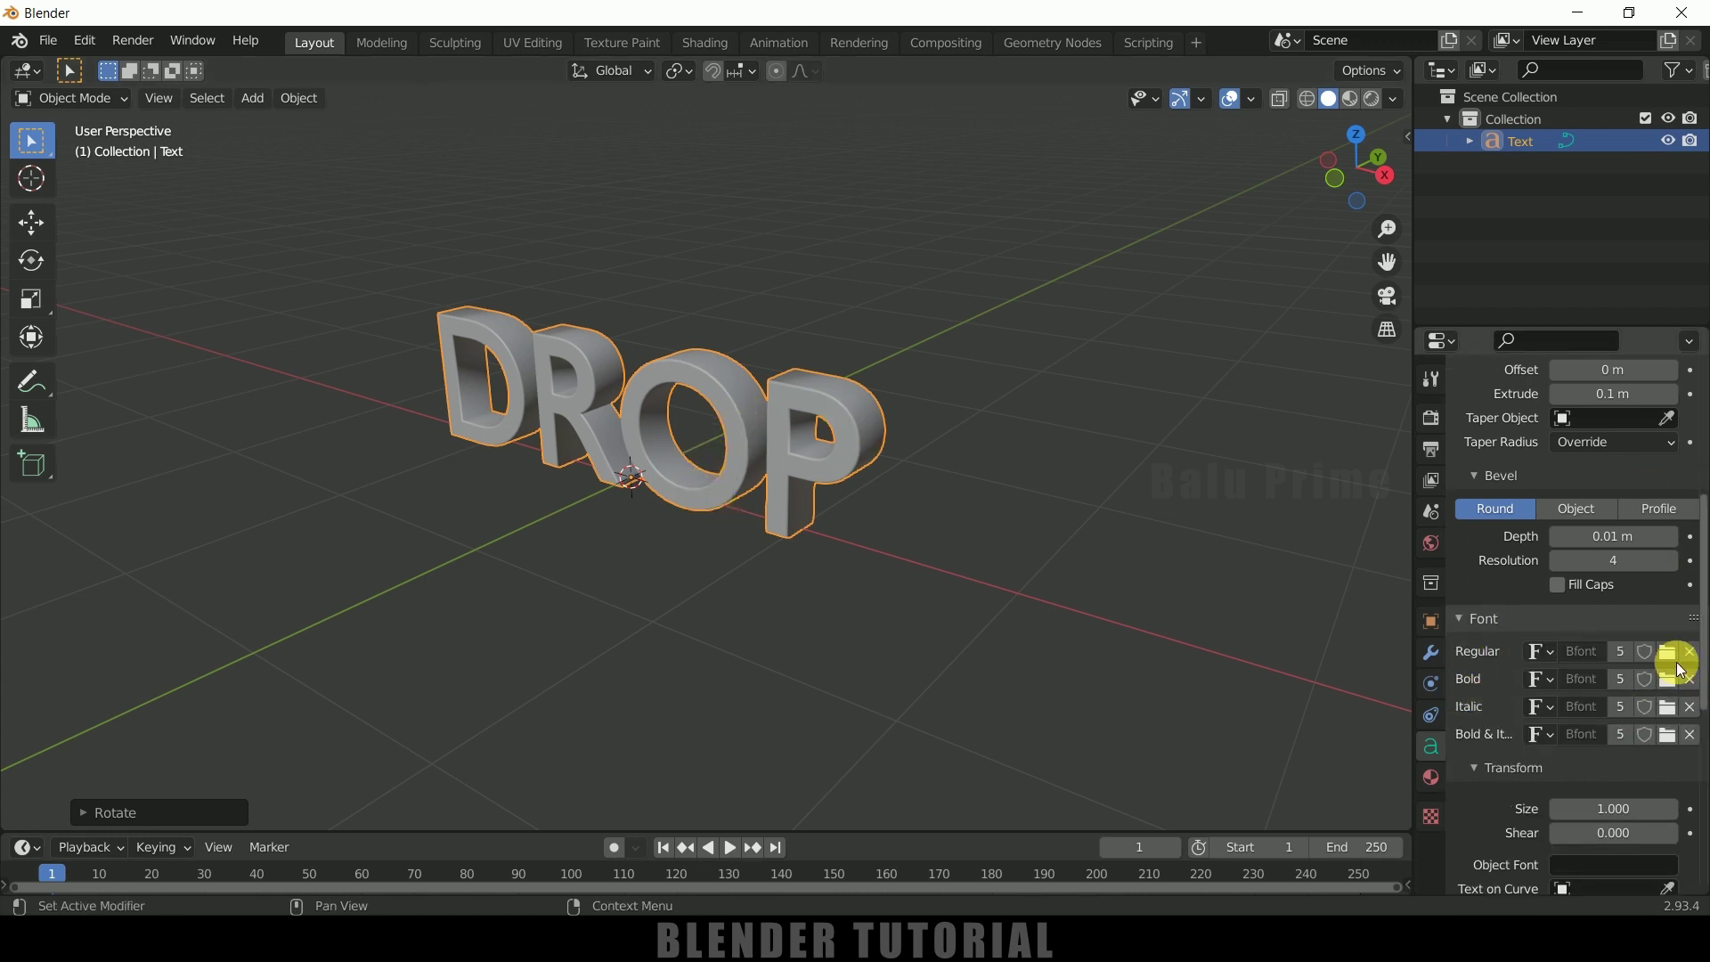
- Load arialbi.ttf as DROP's regular font so the letters appear bold italic
left_click(1666, 657)
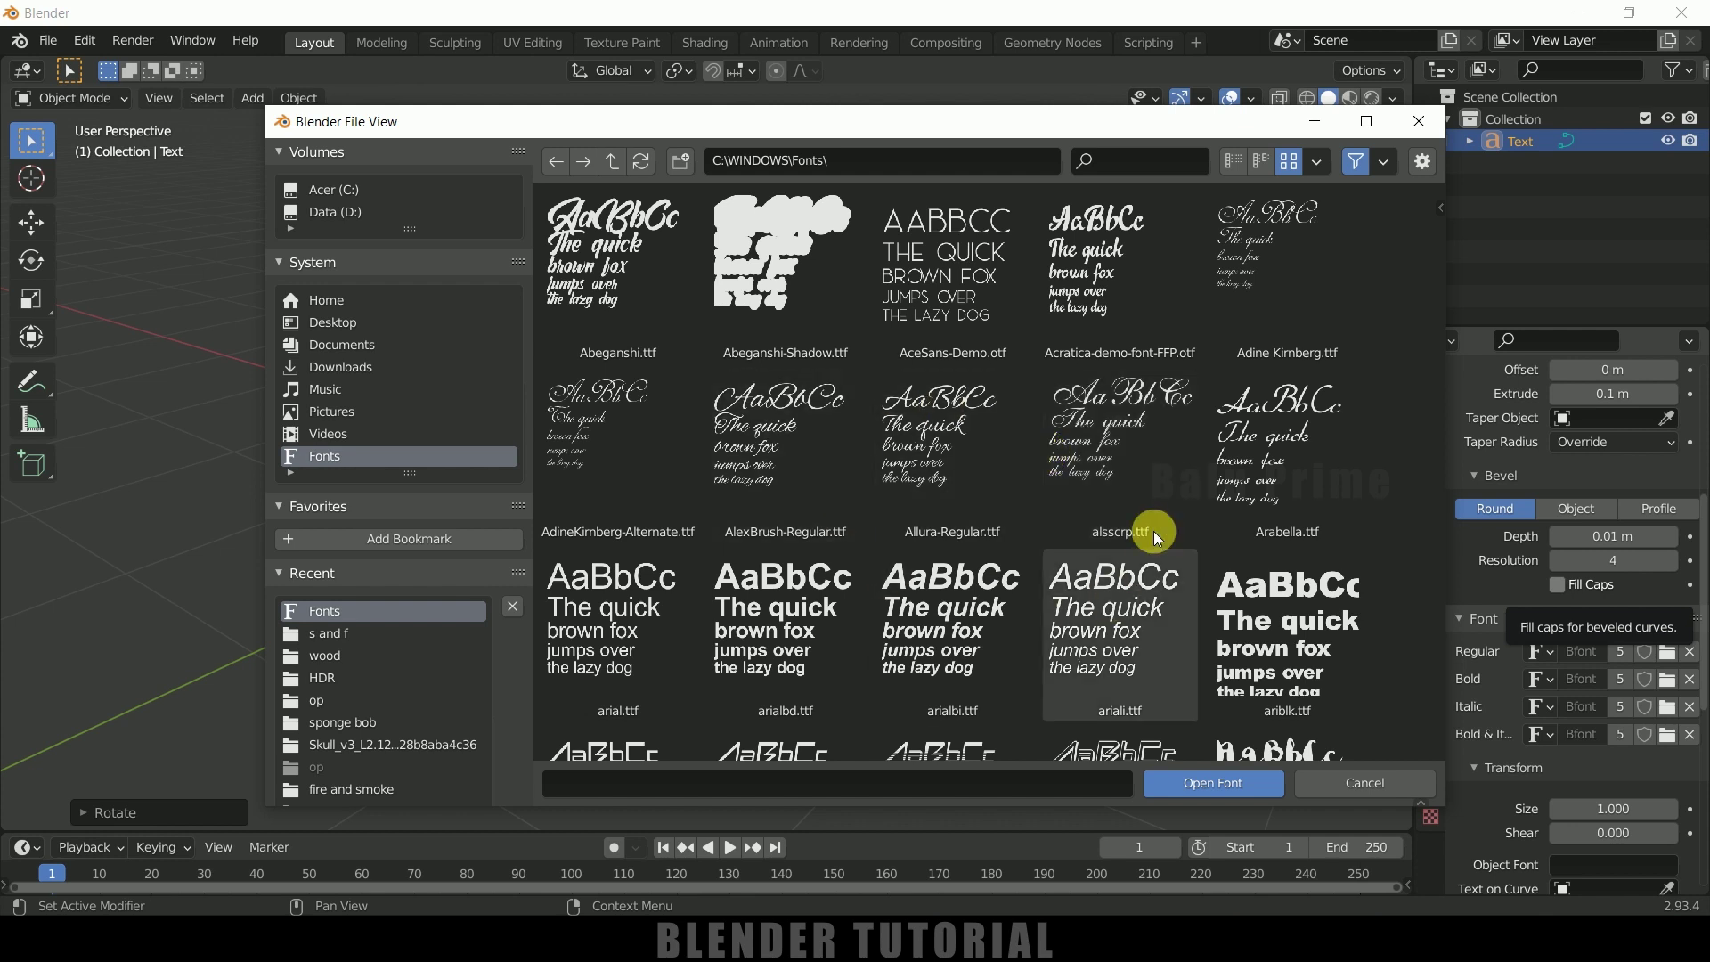
left_click(944, 628)
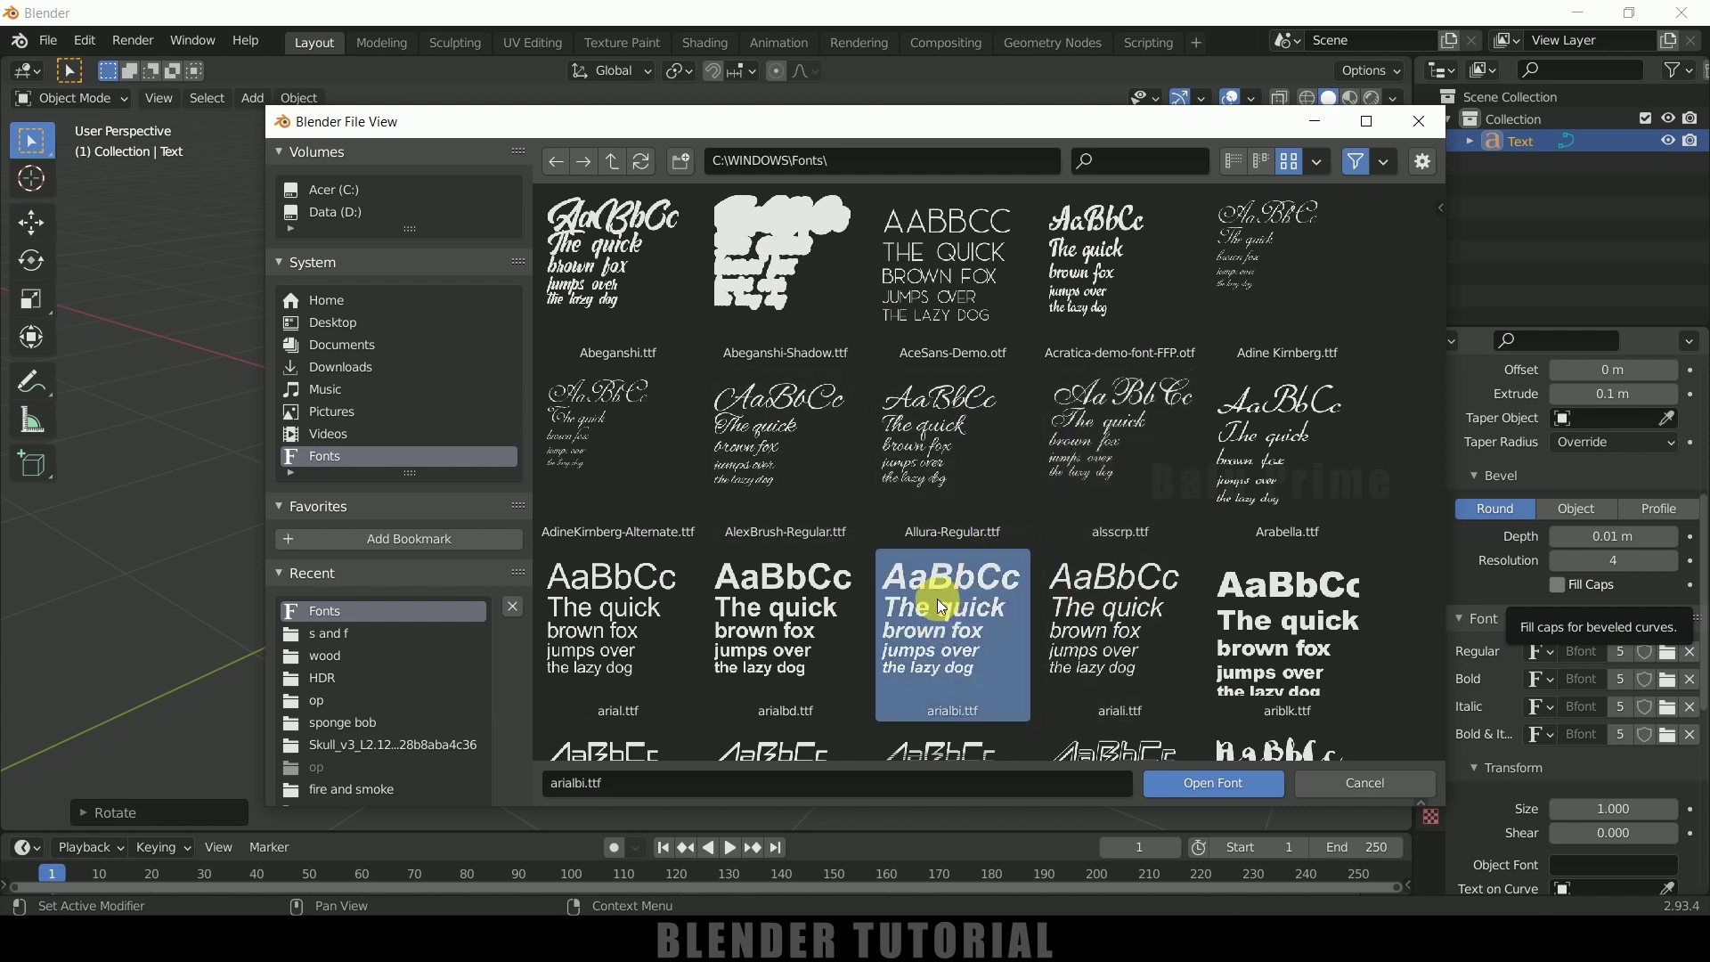
left_click(1170, 791)
middle_click_drag(862, 510, 857, 570)
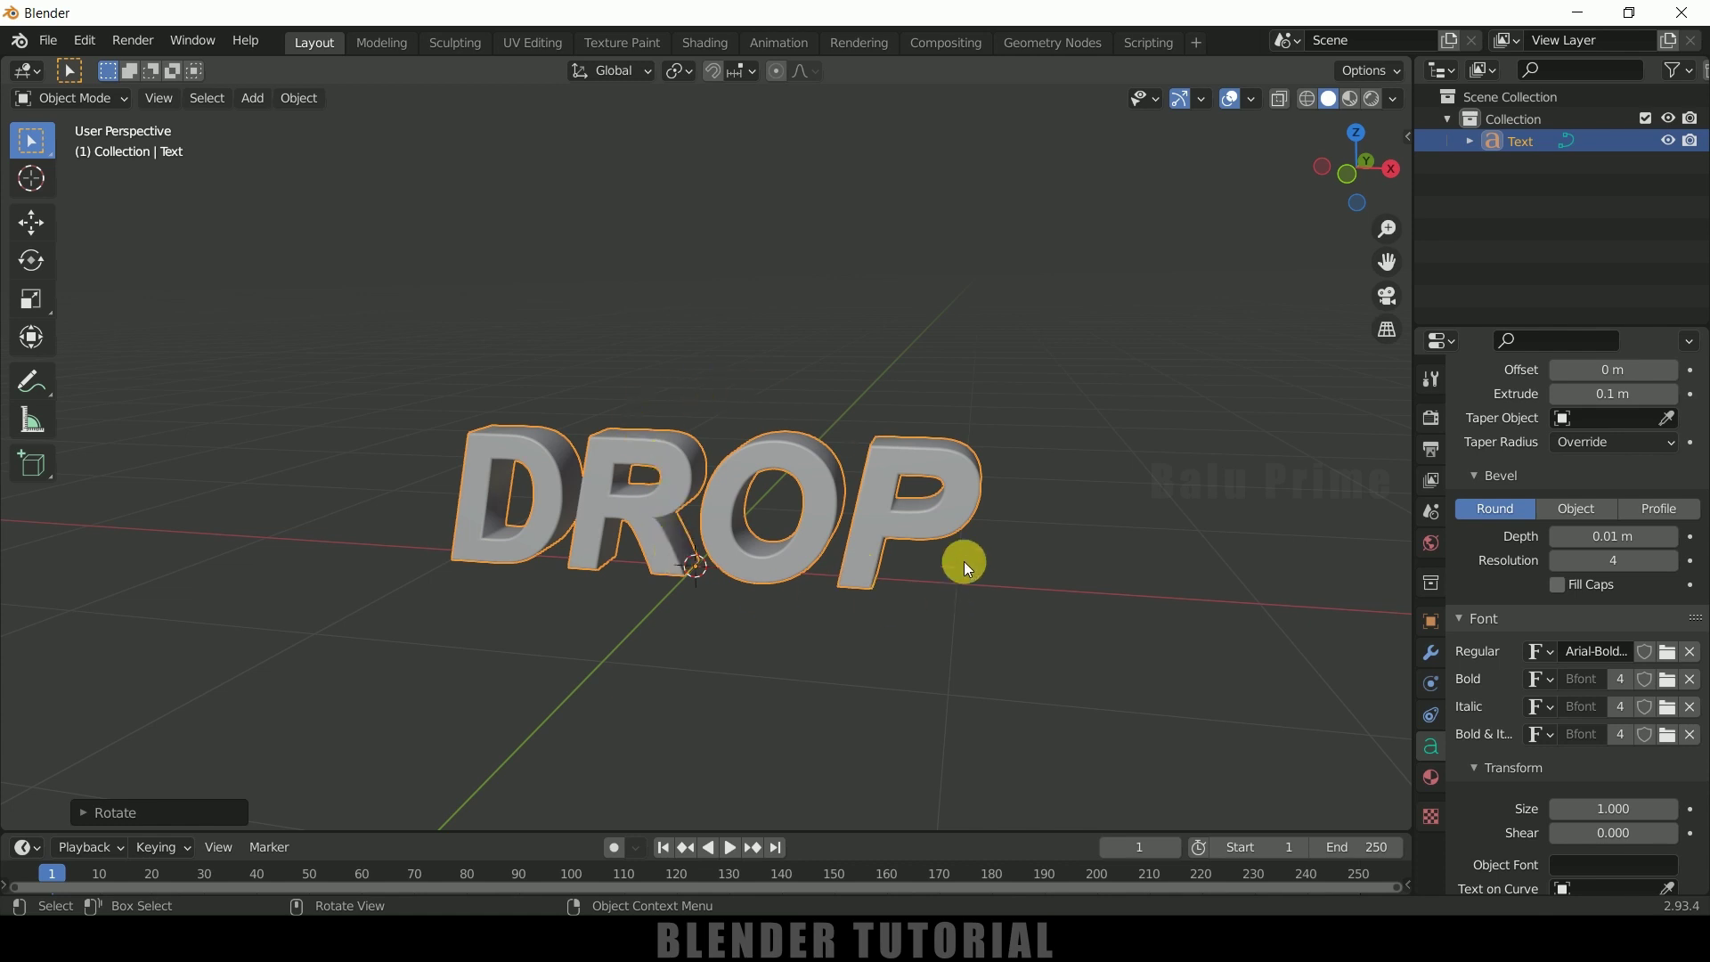
left_click(1081, 543)
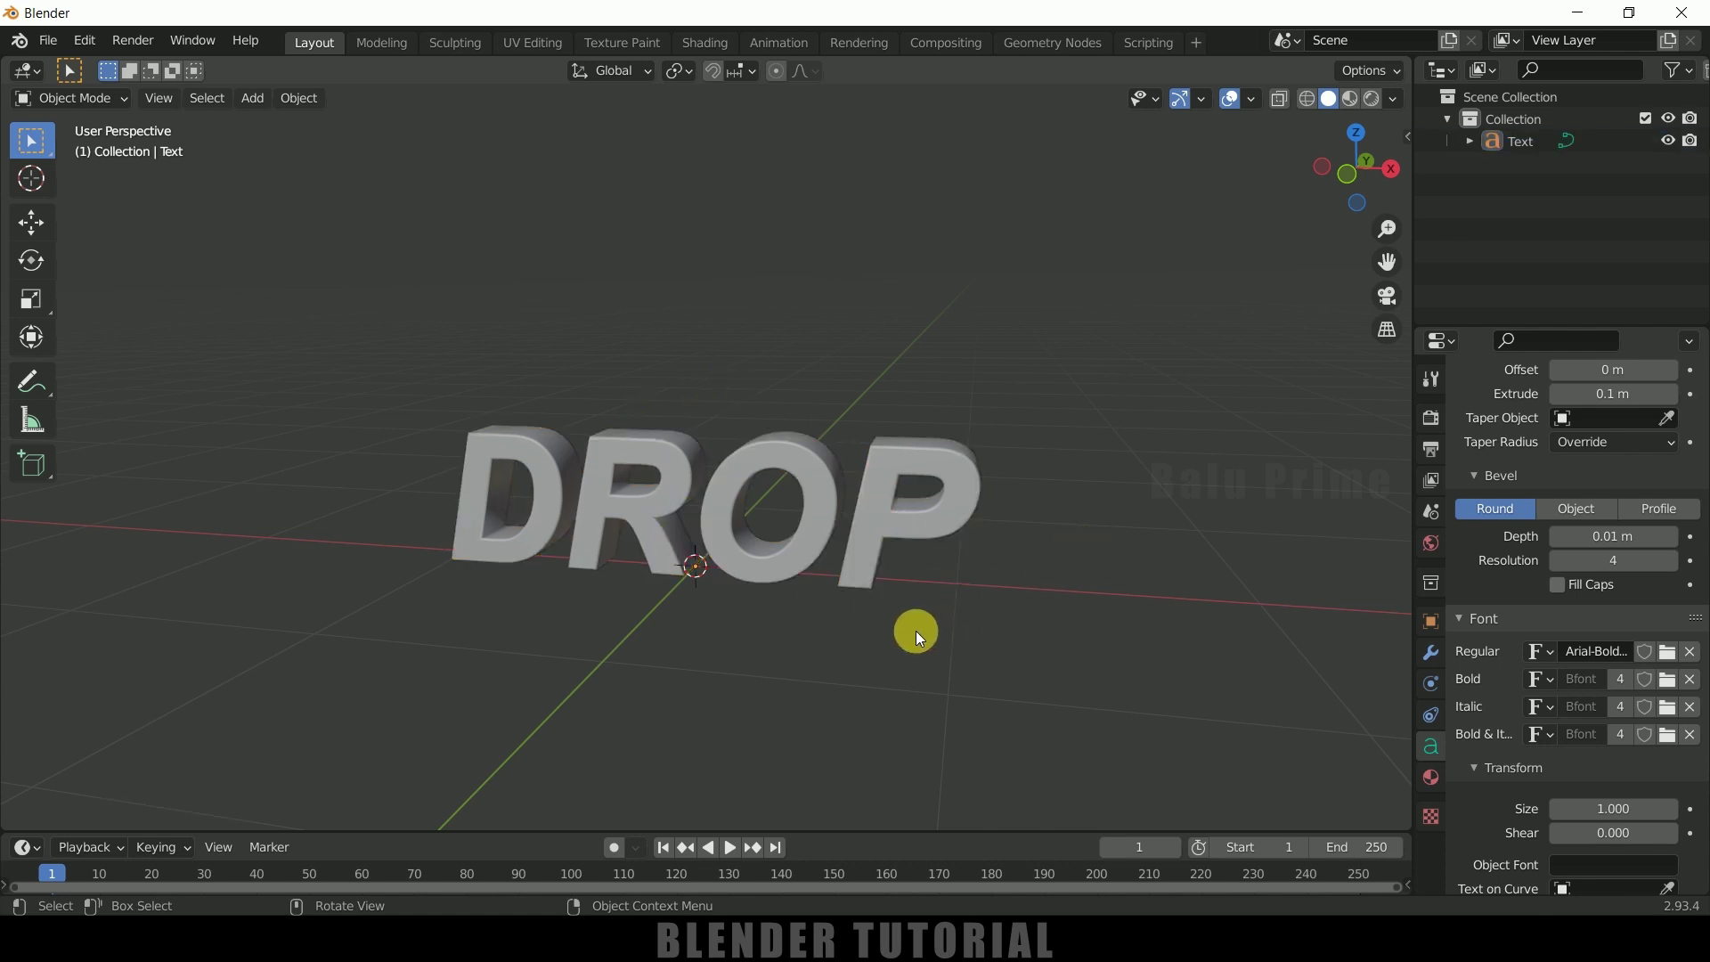
- Convert the DROP text to a mesh and switch the viewport to wireframe shading
left_click(768, 546)
left_click(287, 100)
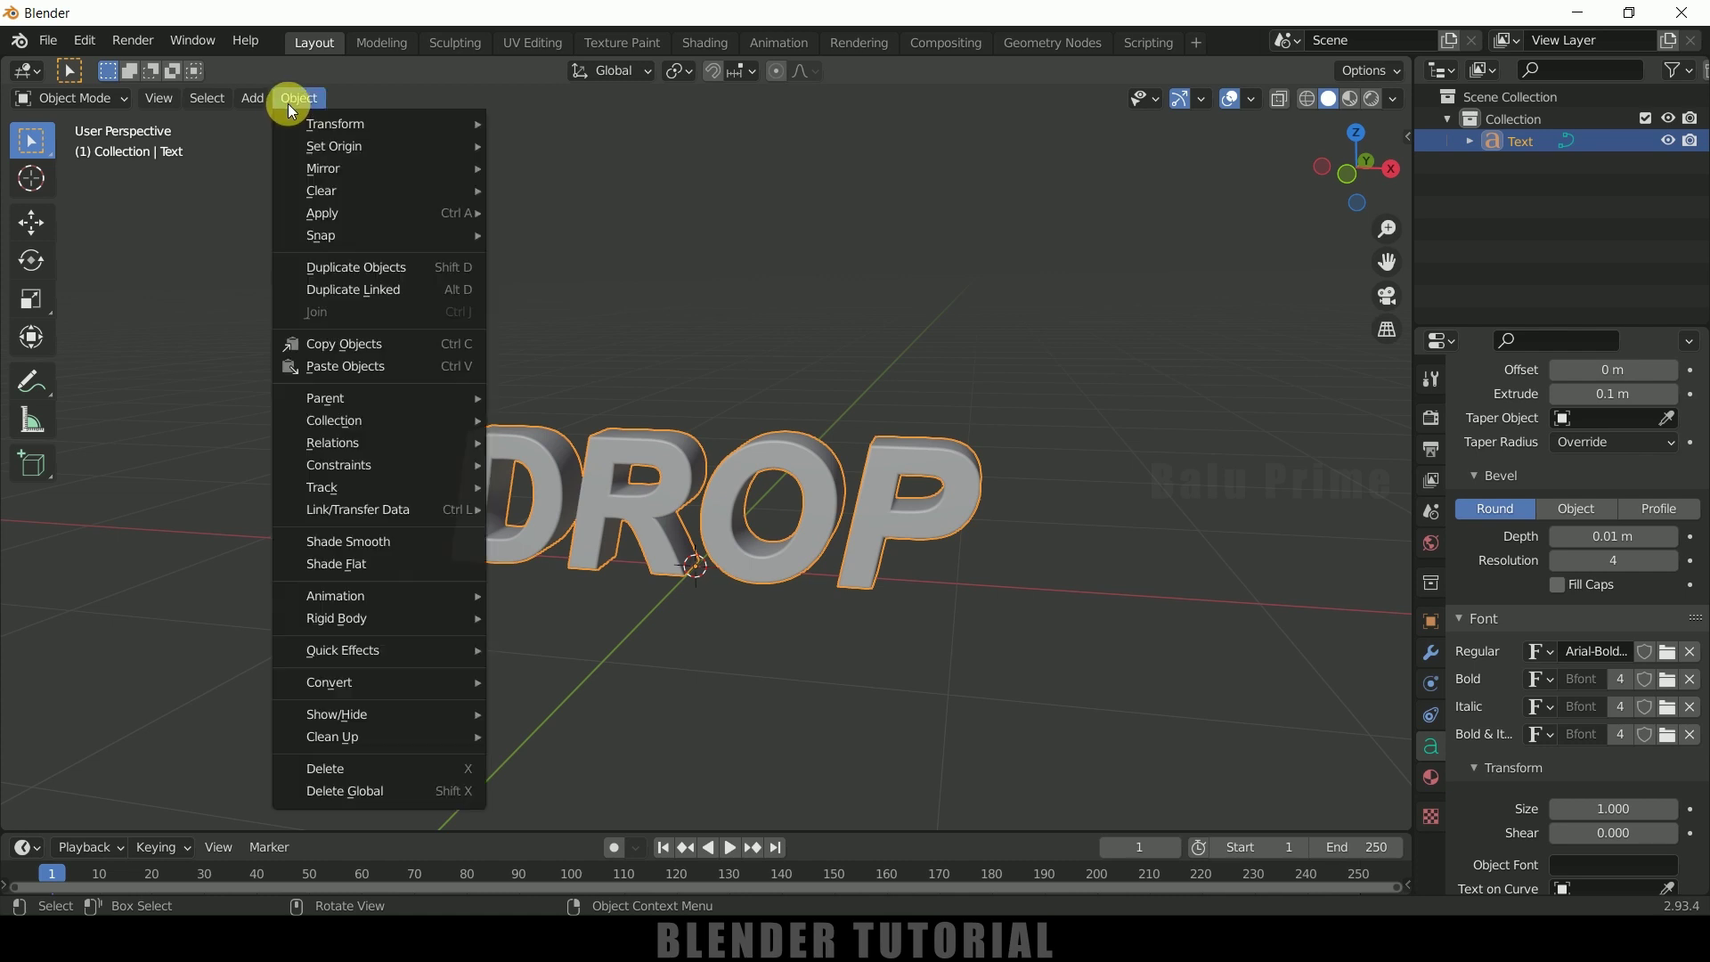
mouse_move(387, 683)
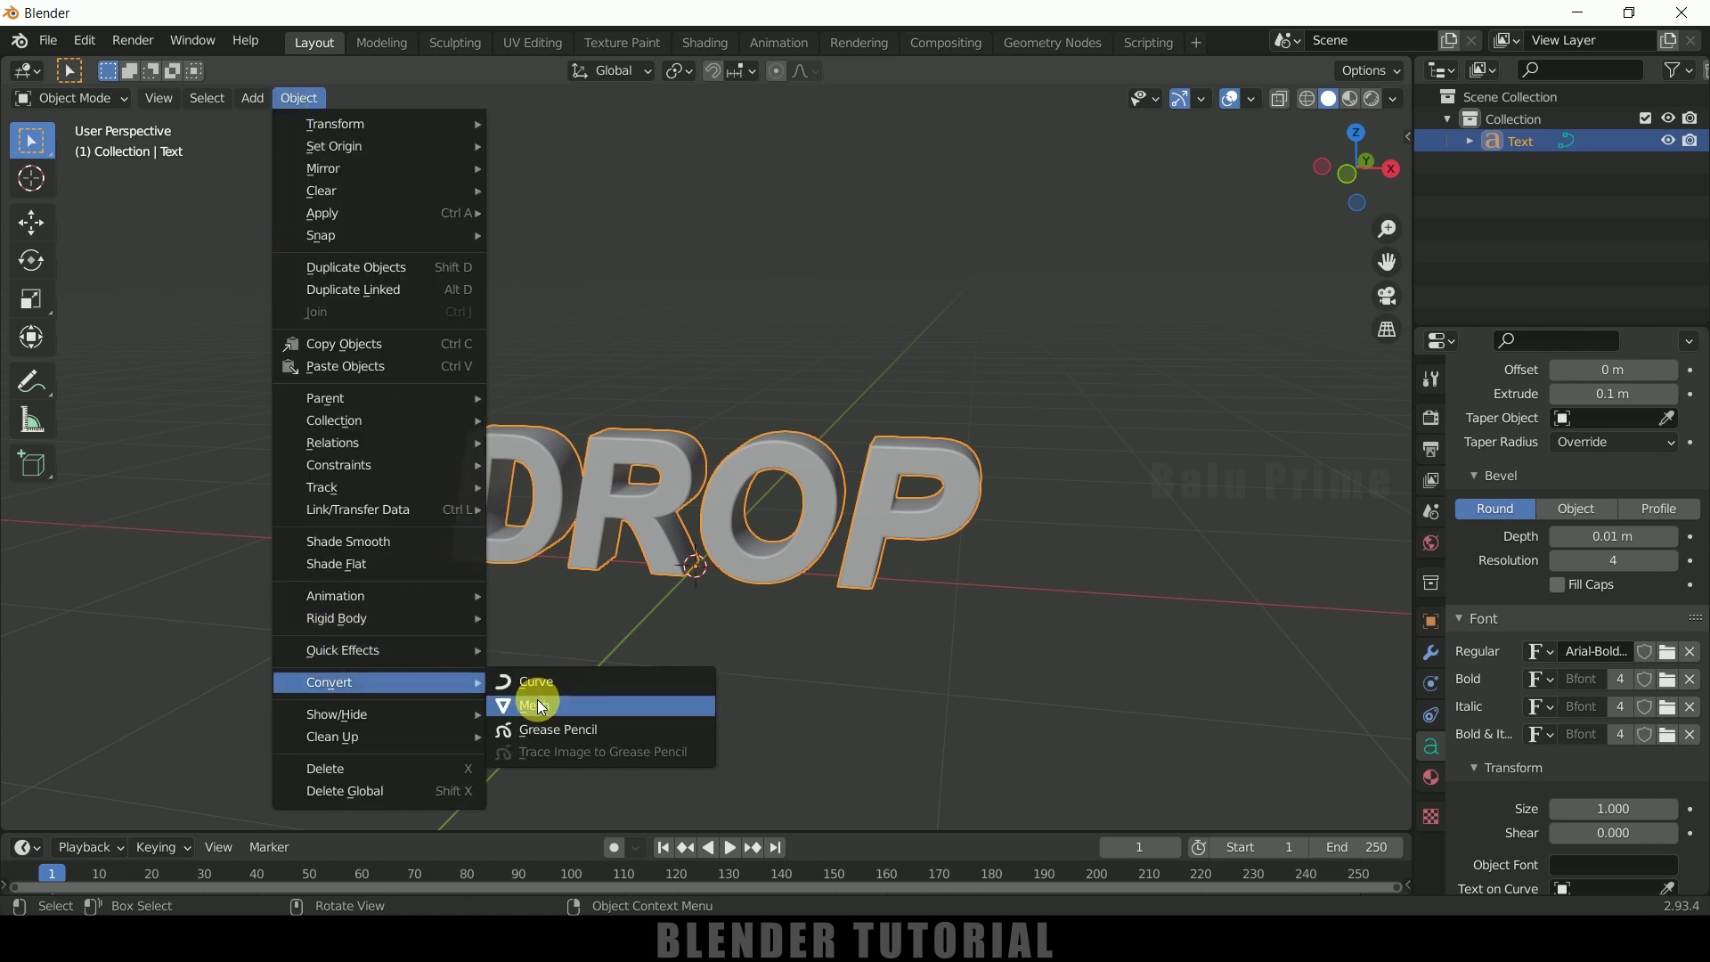
left_click(539, 704)
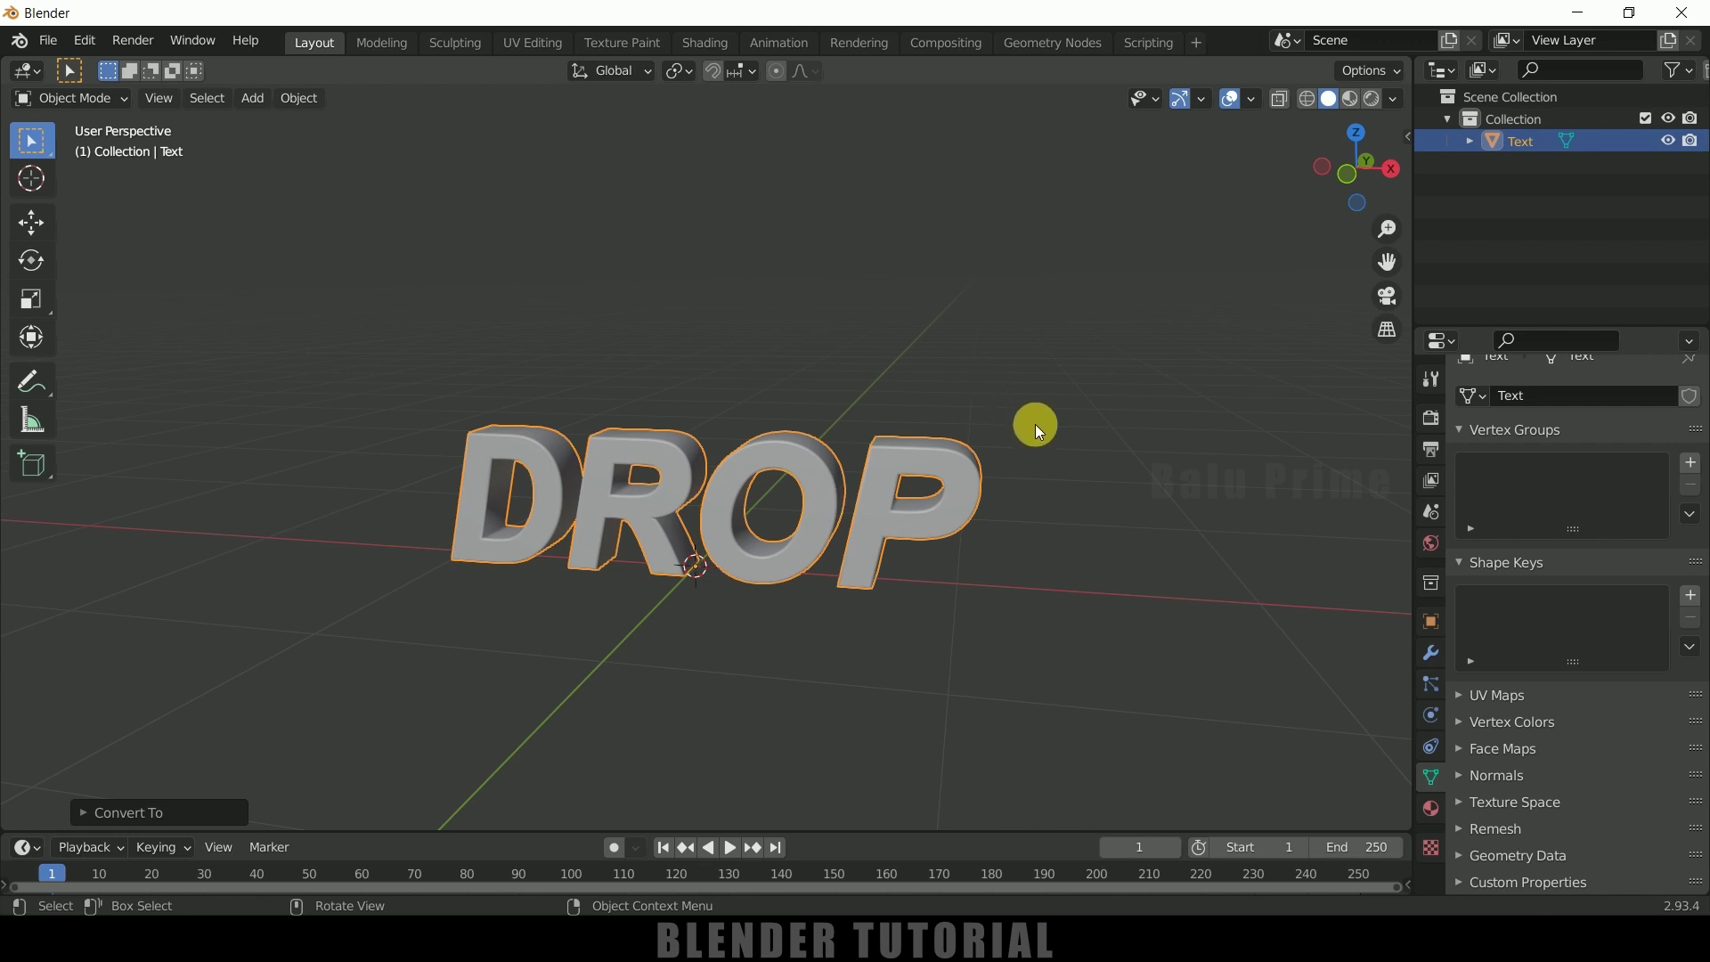
key("Tab")
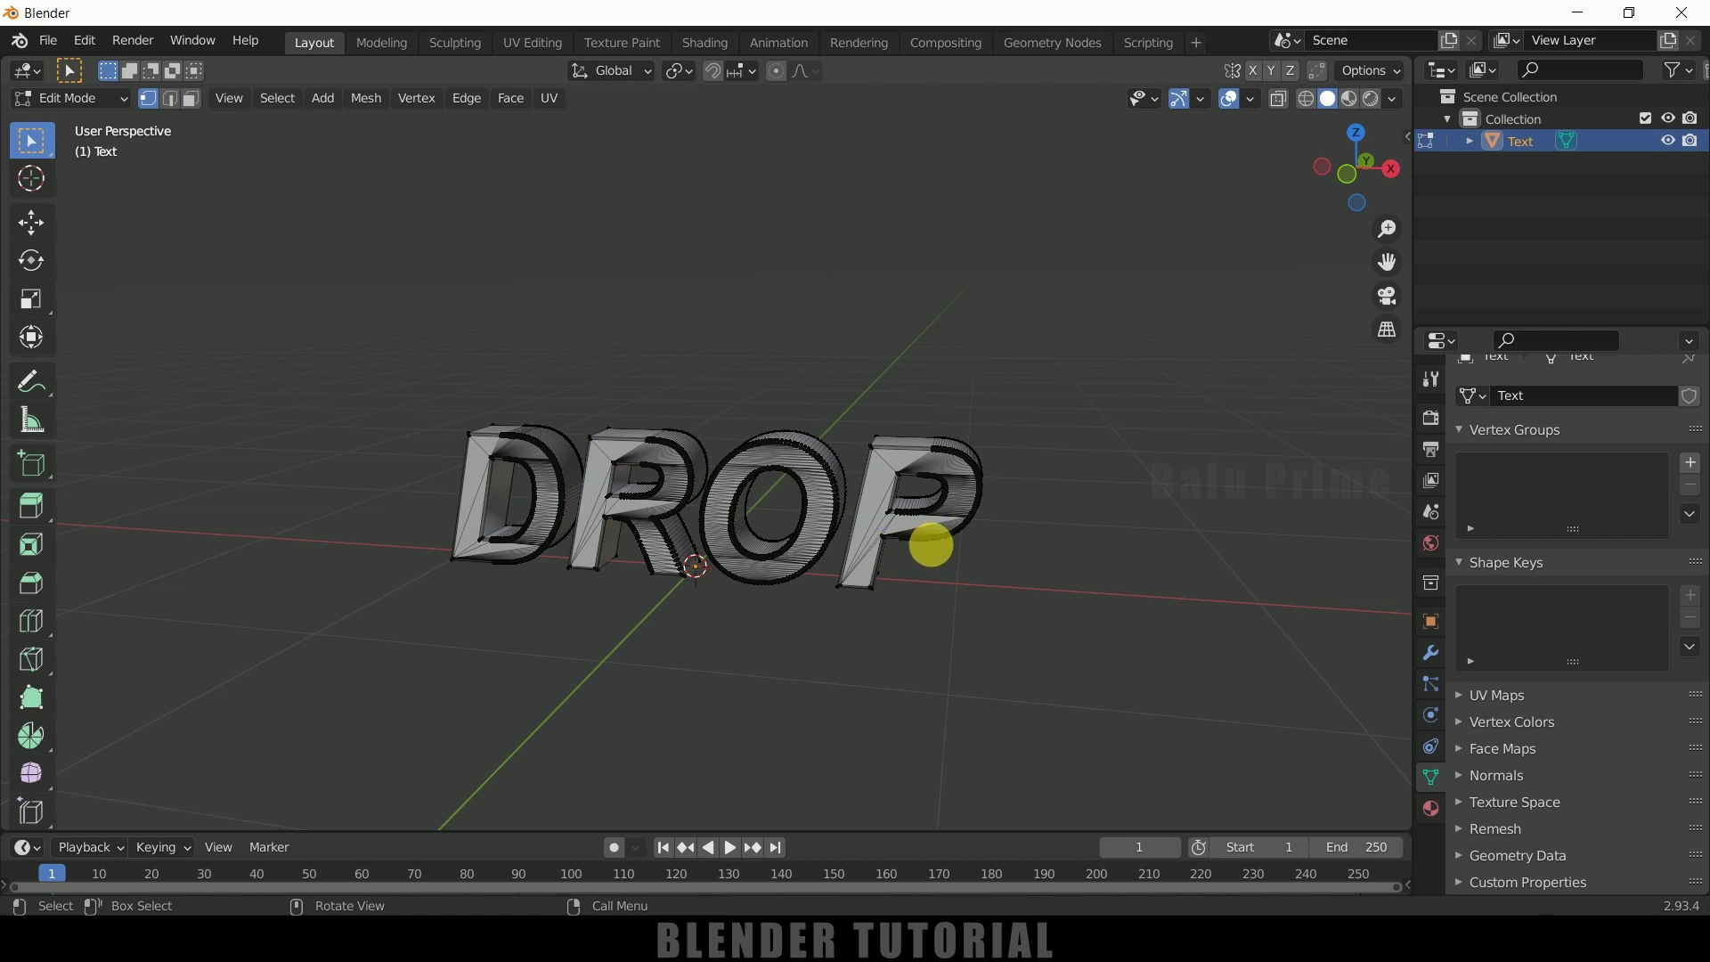
key("Tab")
left_click(1306, 99)
middle_click_drag(1086, 574, 1031, 585)
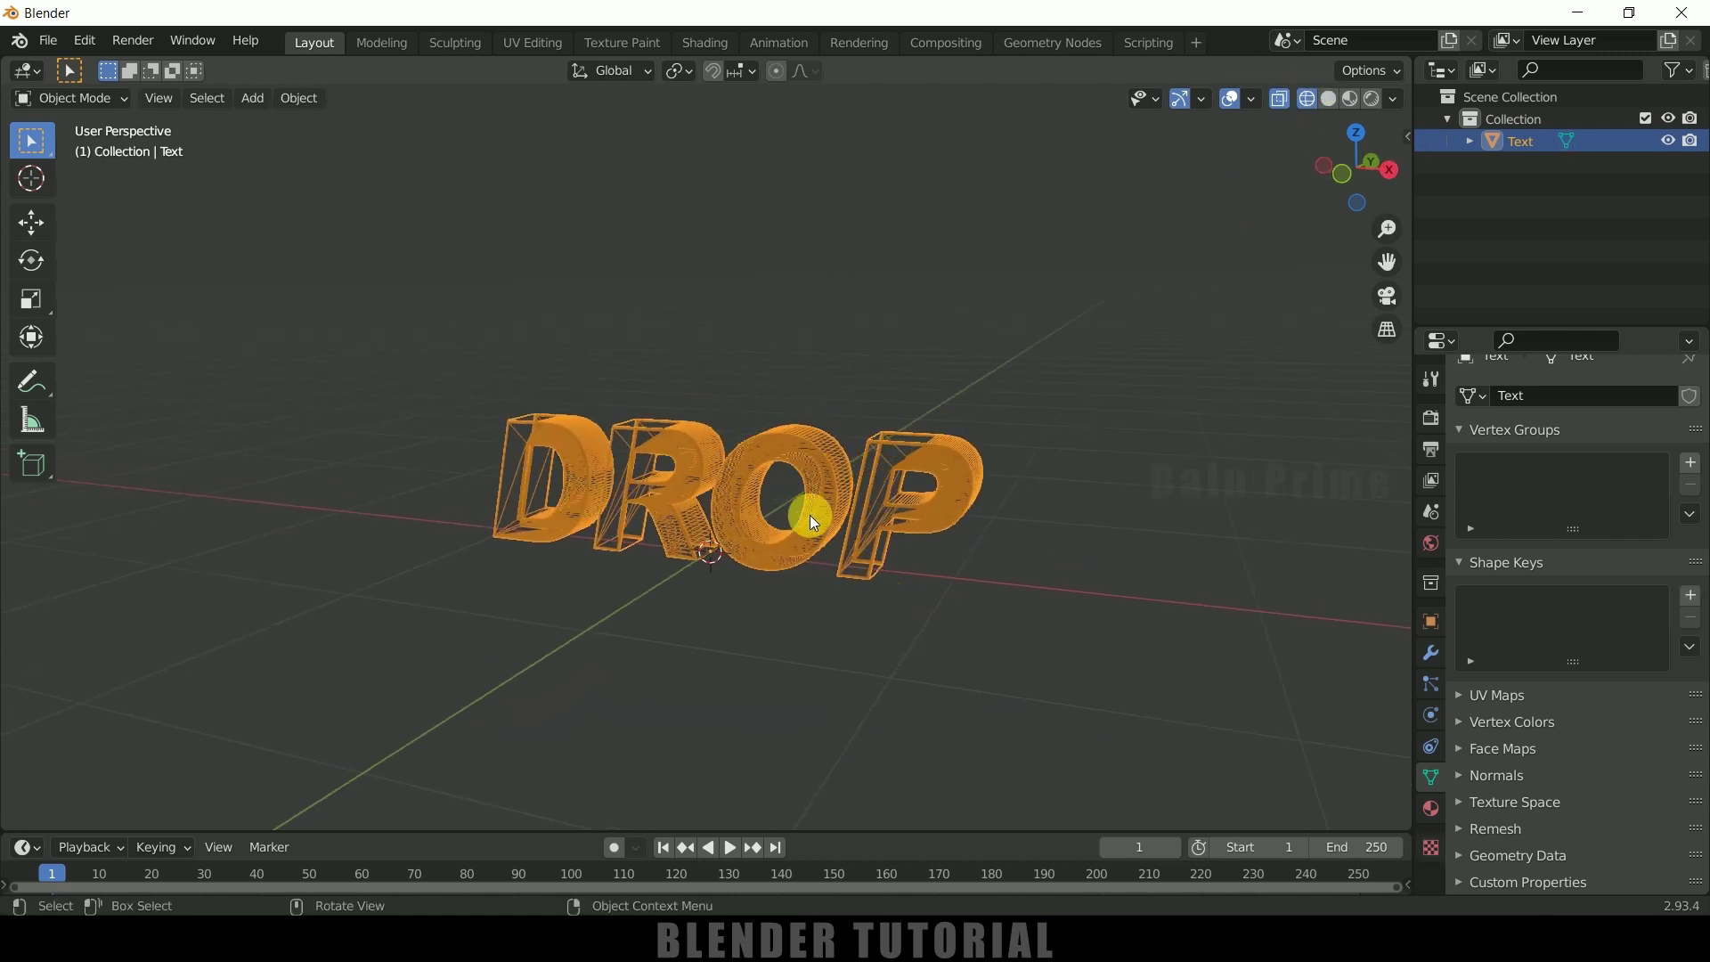
- Add a Smooth-mode Remesh modifier to DROP that keeps disconnected letter pieces
left_click(1430, 655)
left_click(1525, 414)
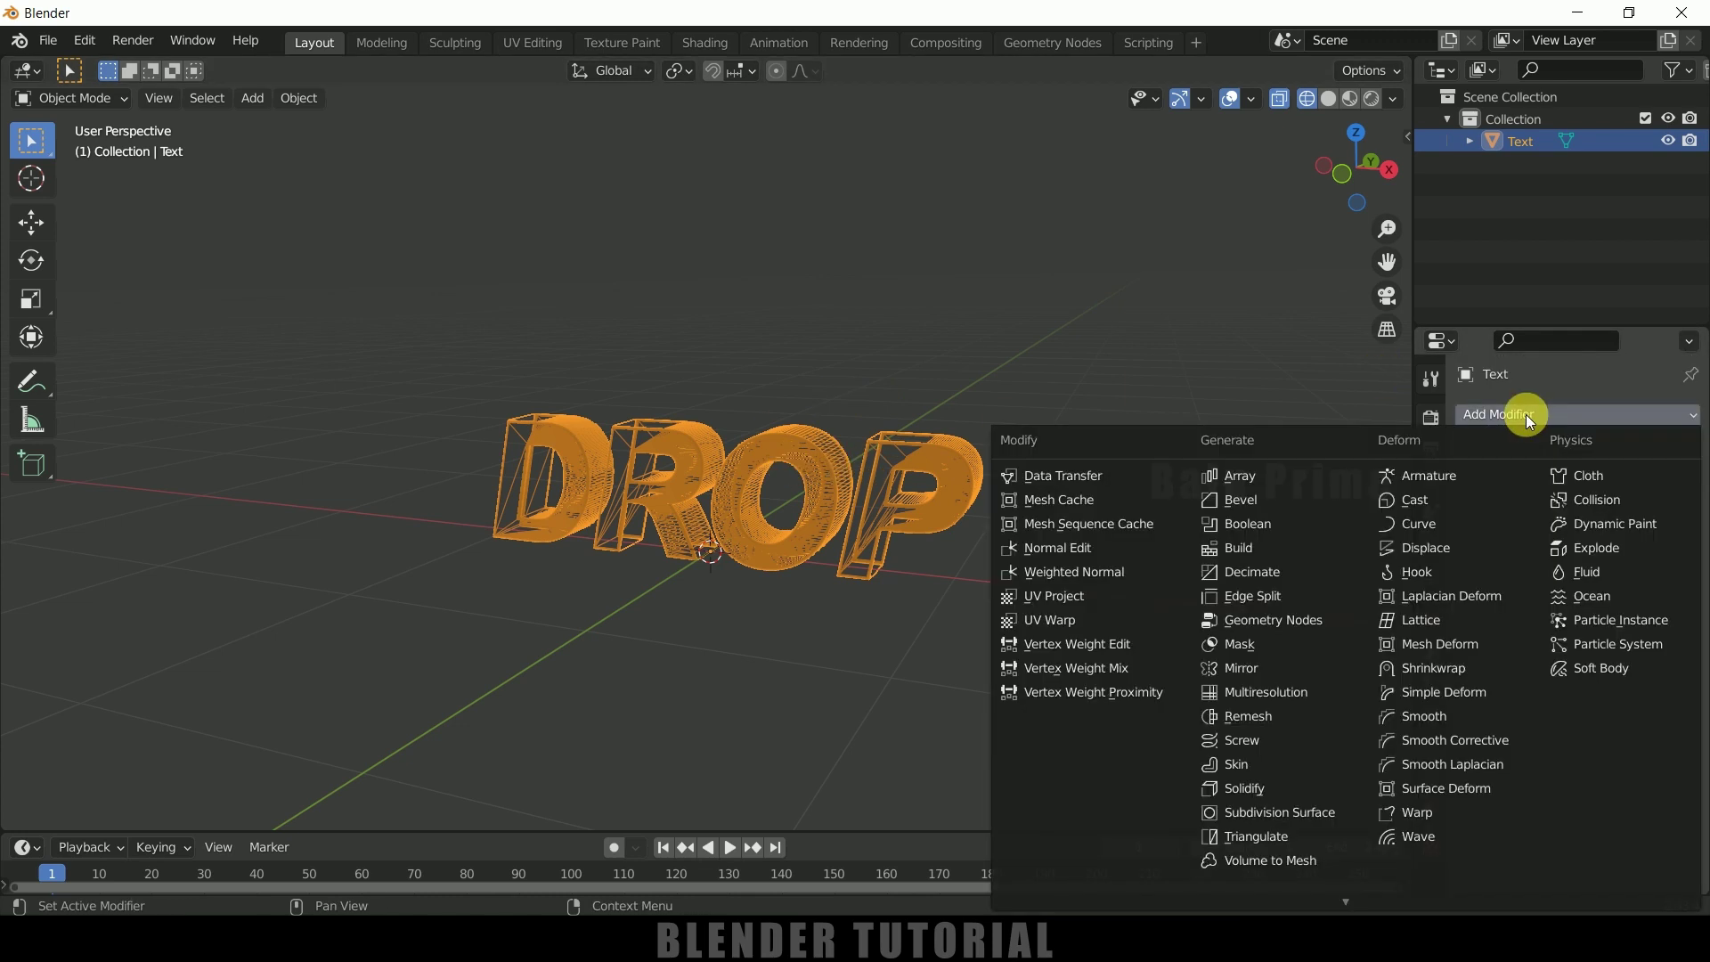
left_click(1246, 717)
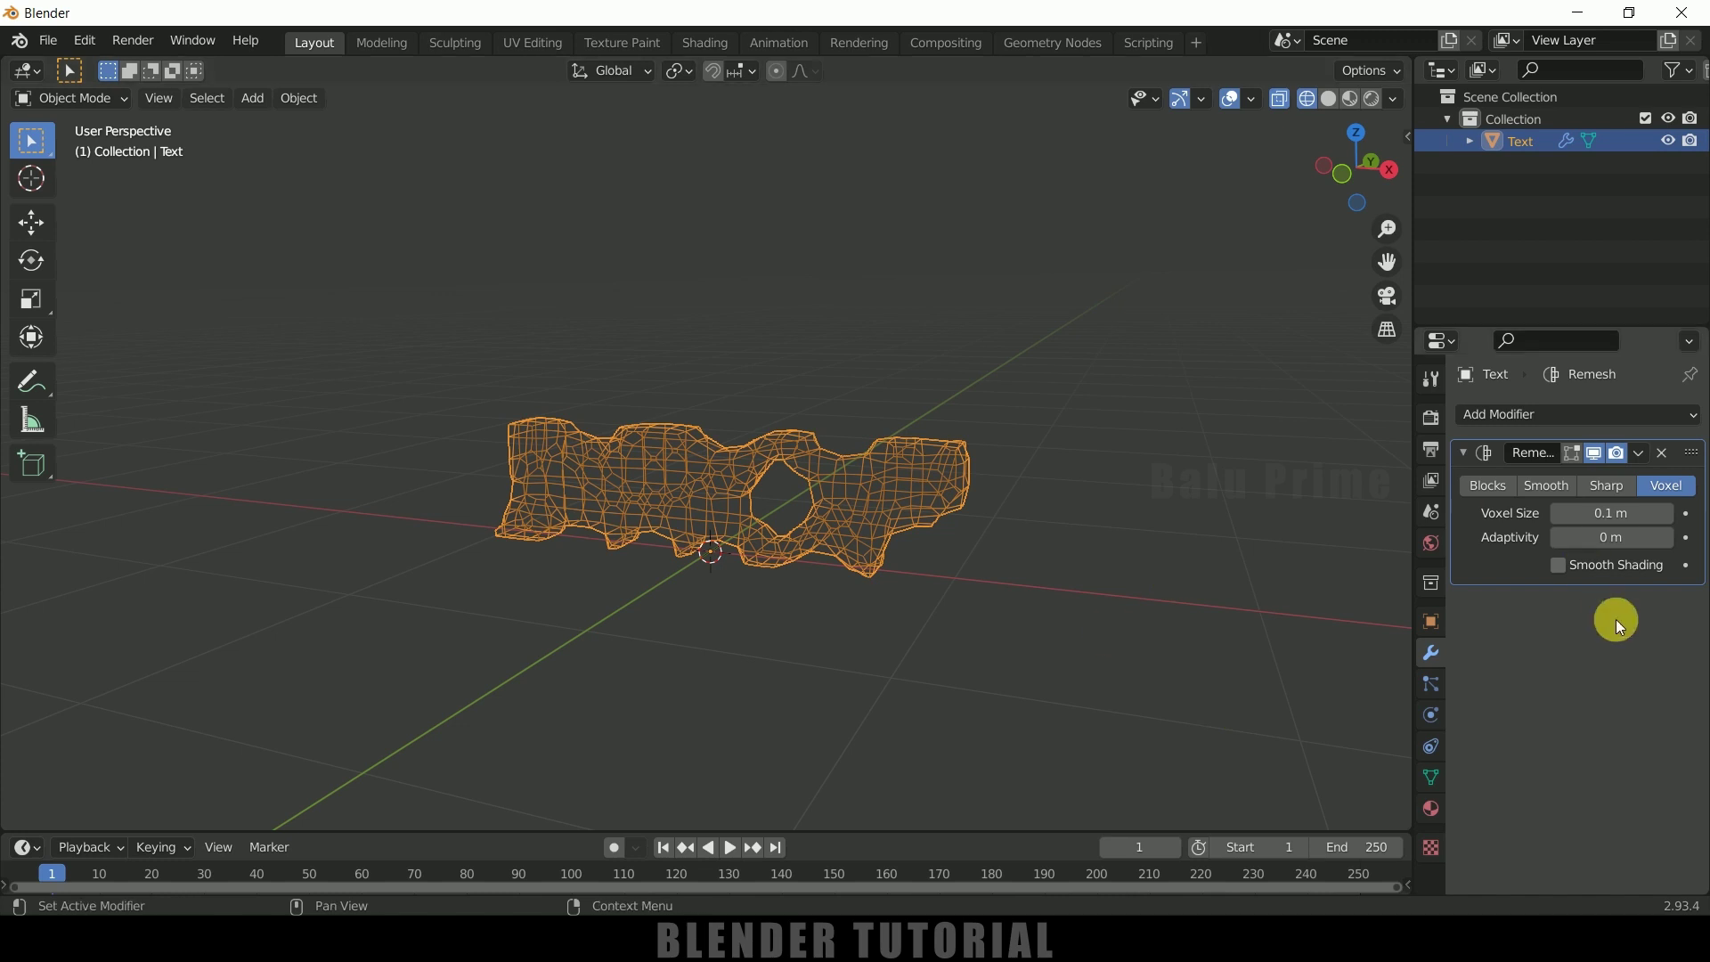
left_click(1547, 485)
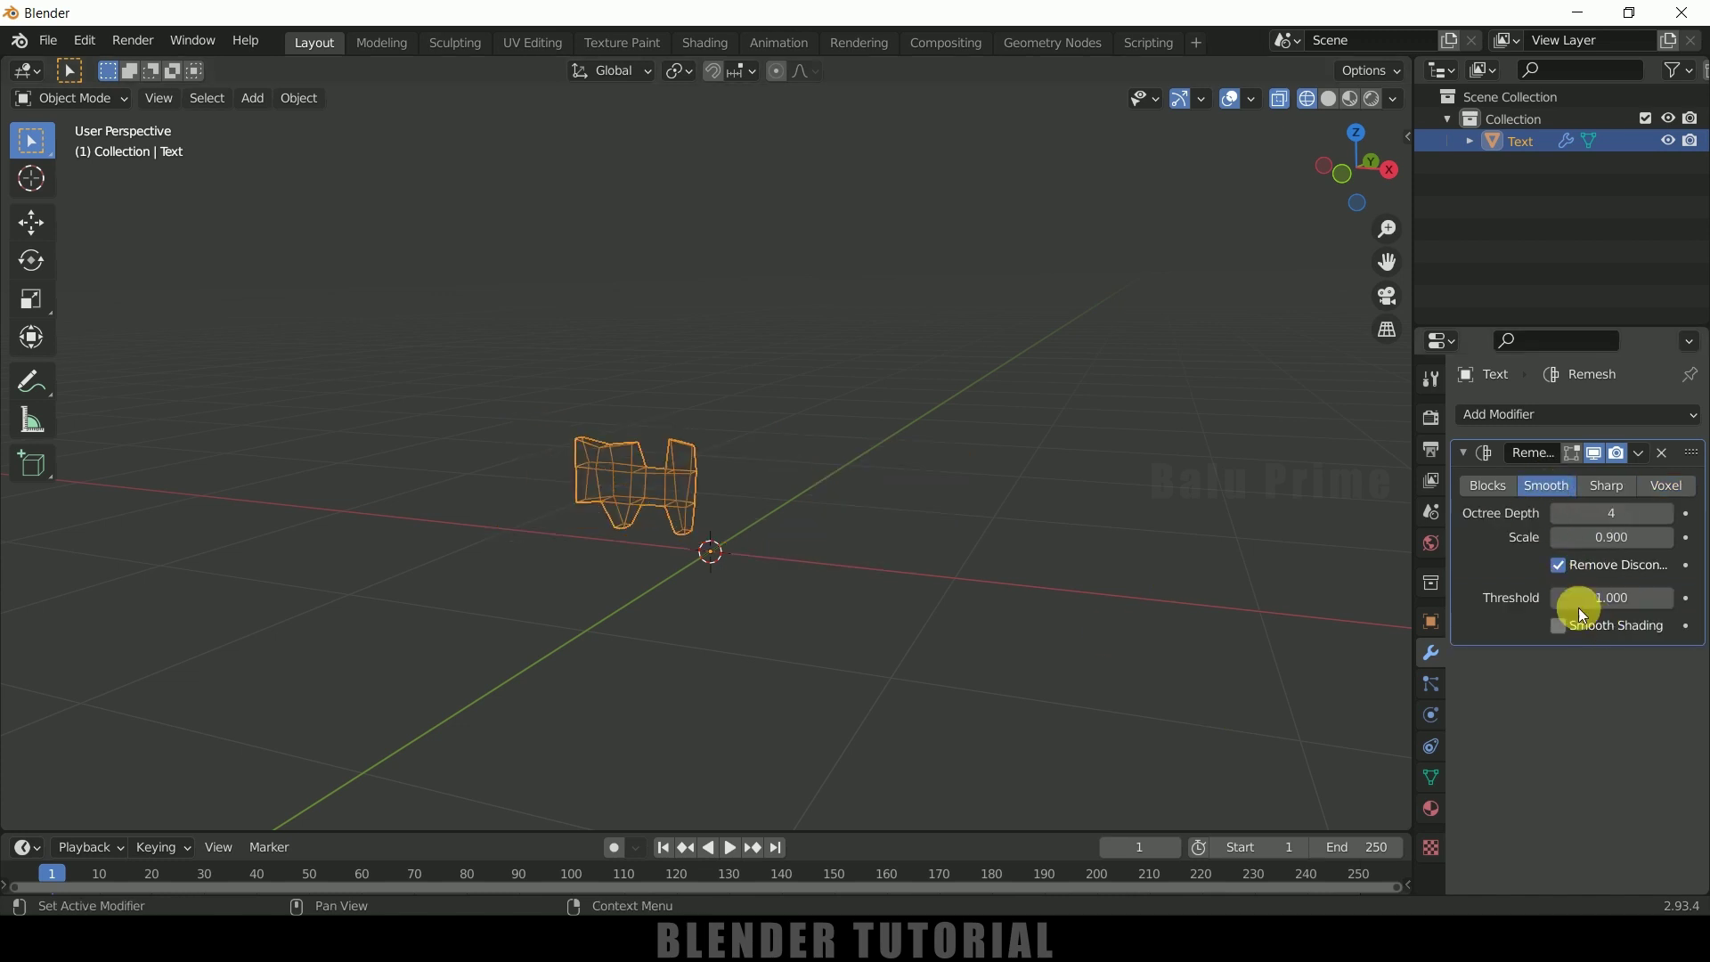
left_click(1560, 567)
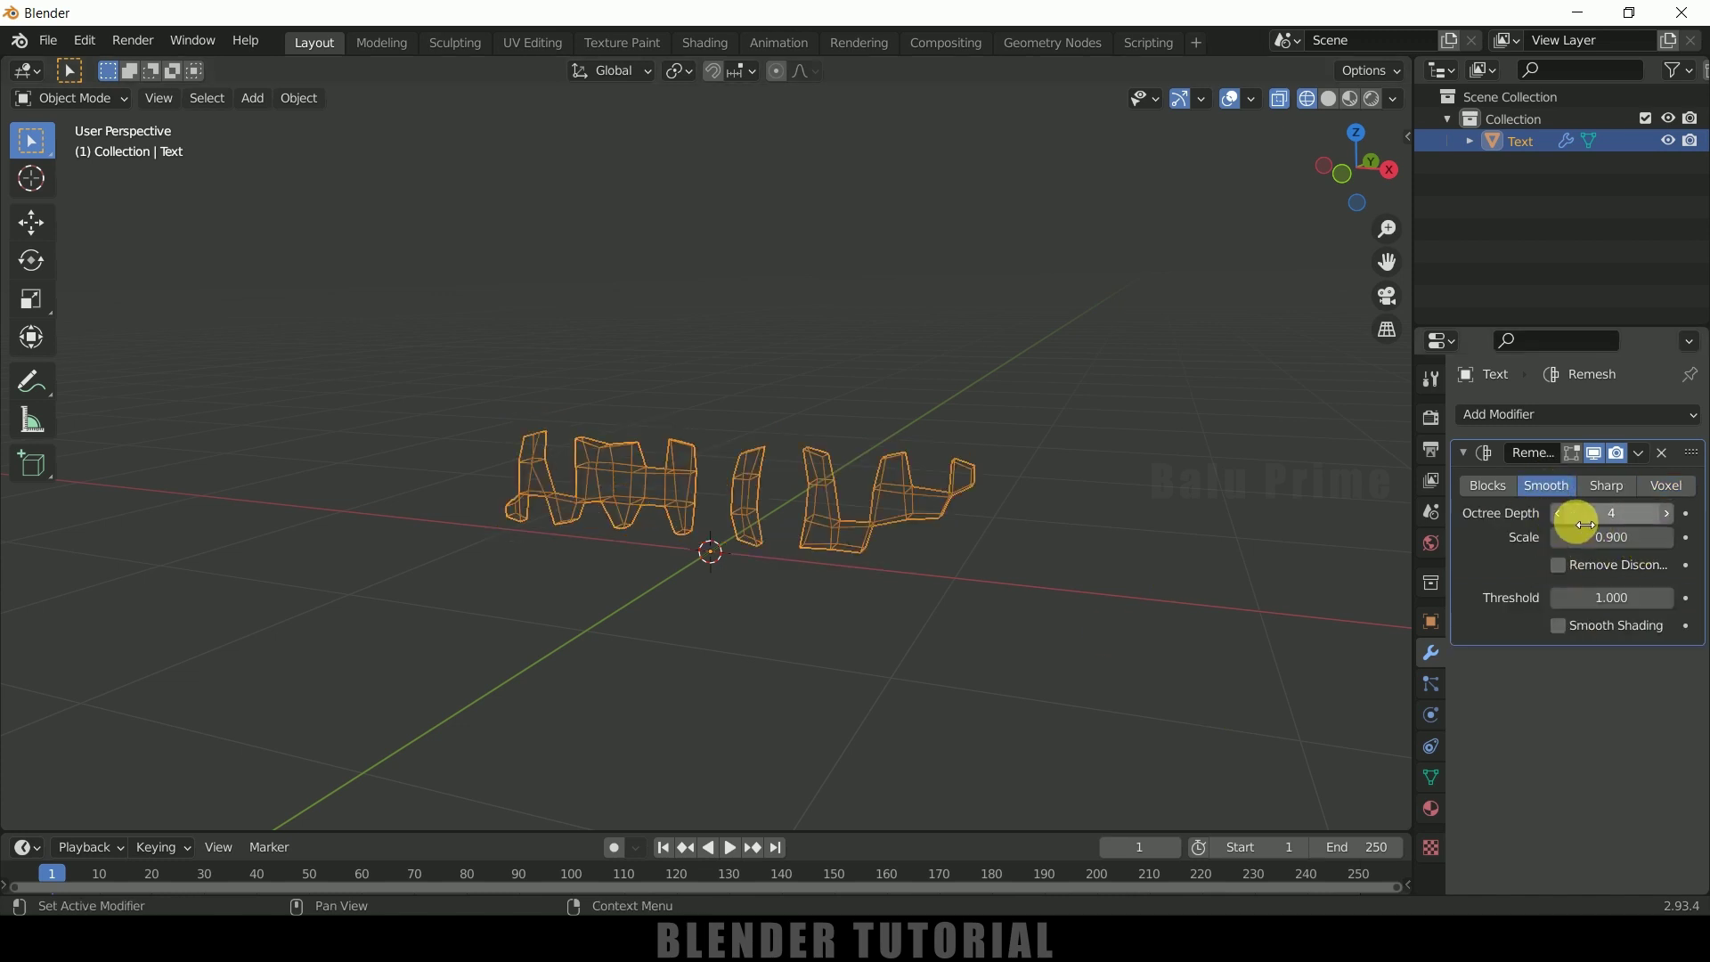
- Raise the Remesh octree depth to 7 and apply the modifier
left_click(1666, 514)
left_click(1666, 514)
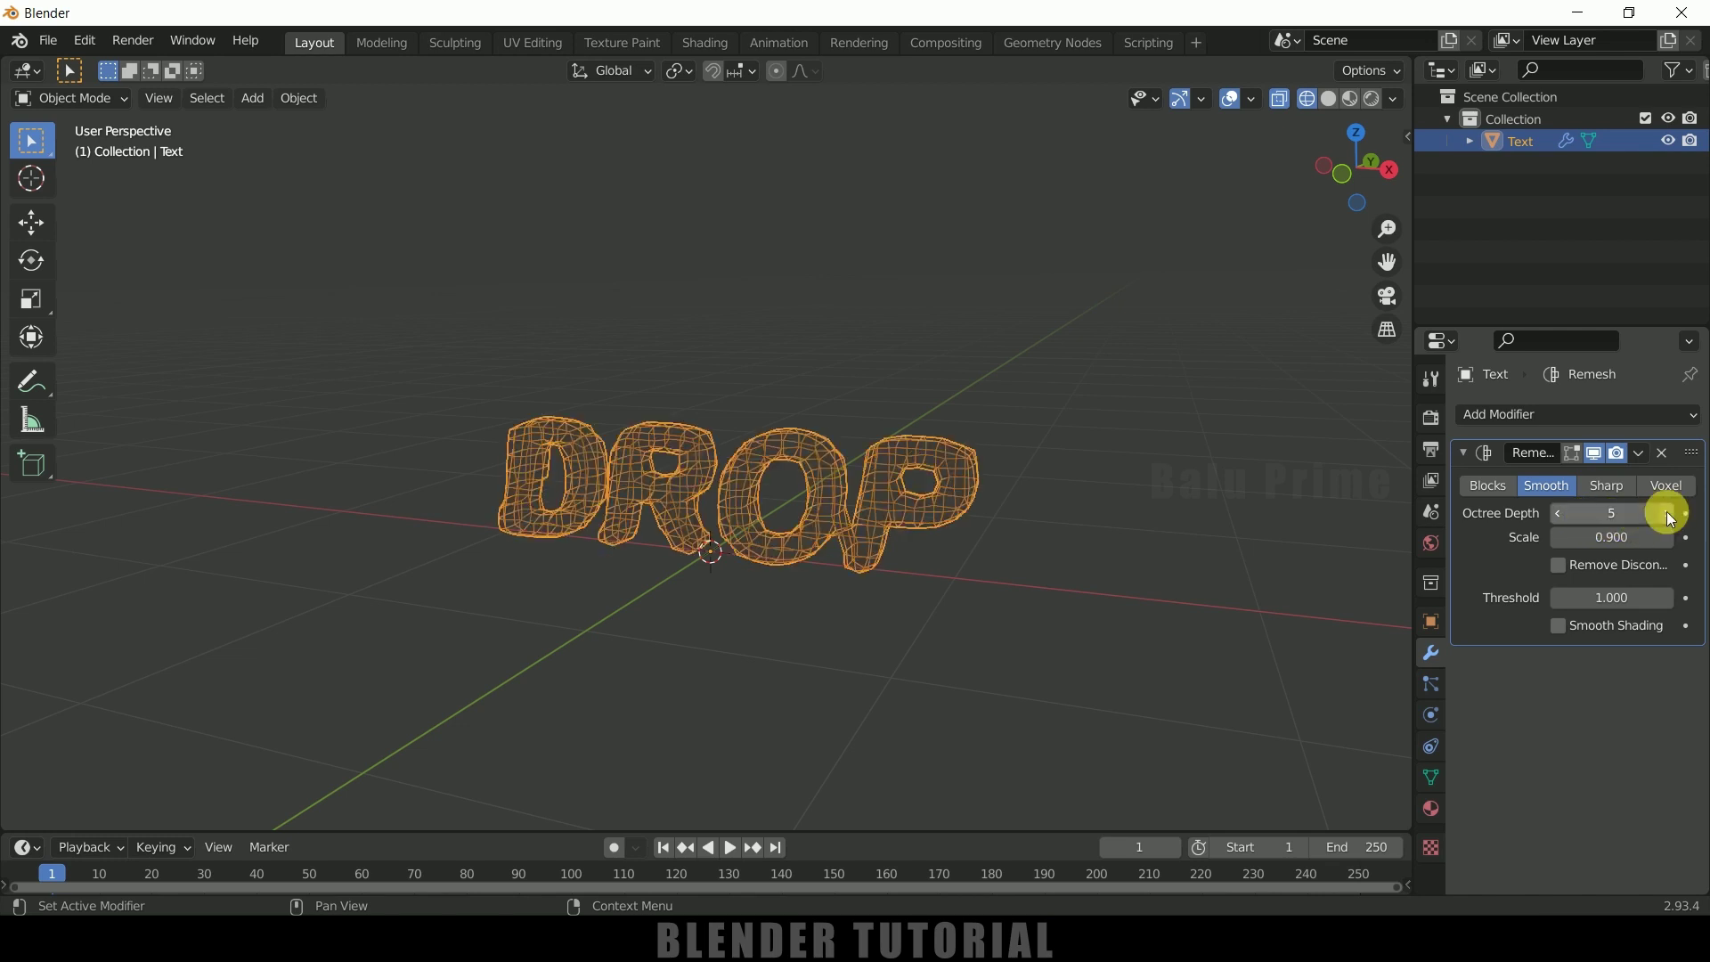
left_click(1666, 514)
mouse_move(1138, 505)
middle_mouse_down()
mouse_move(1120, 537)
mouse_move(1151, 499)
mouse_move(1097, 523)
mouse_move(1140, 534)
middle_mouse_up()
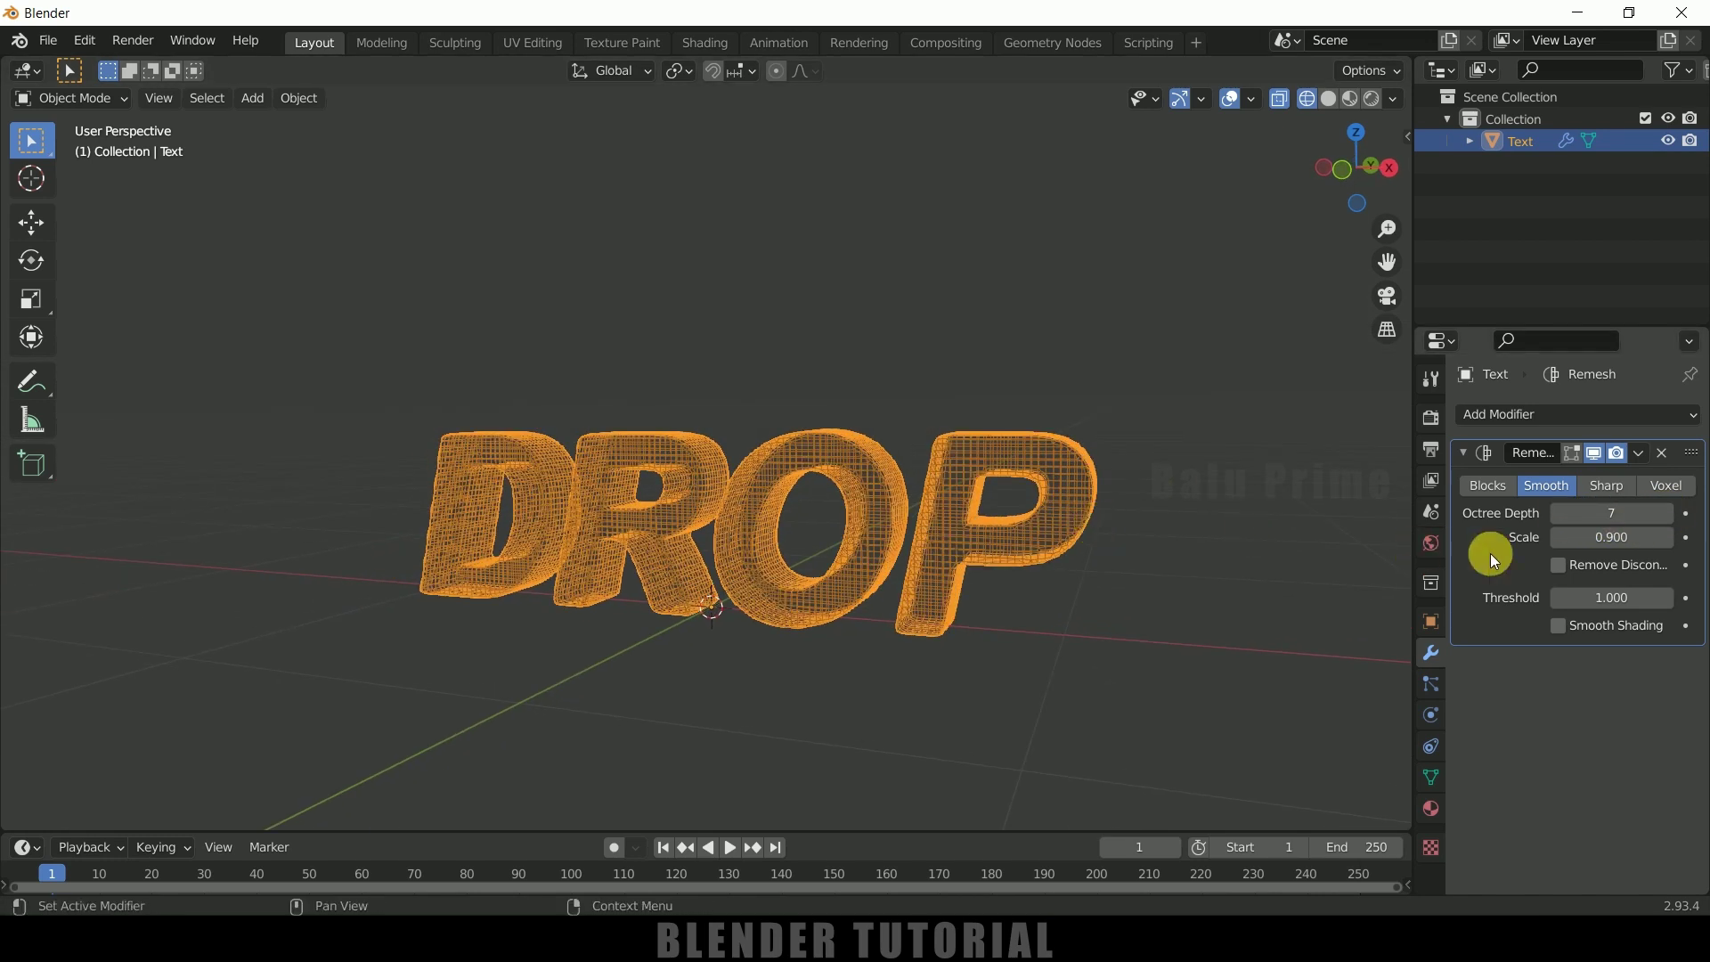
left_click(1640, 453)
left_click(1553, 479)
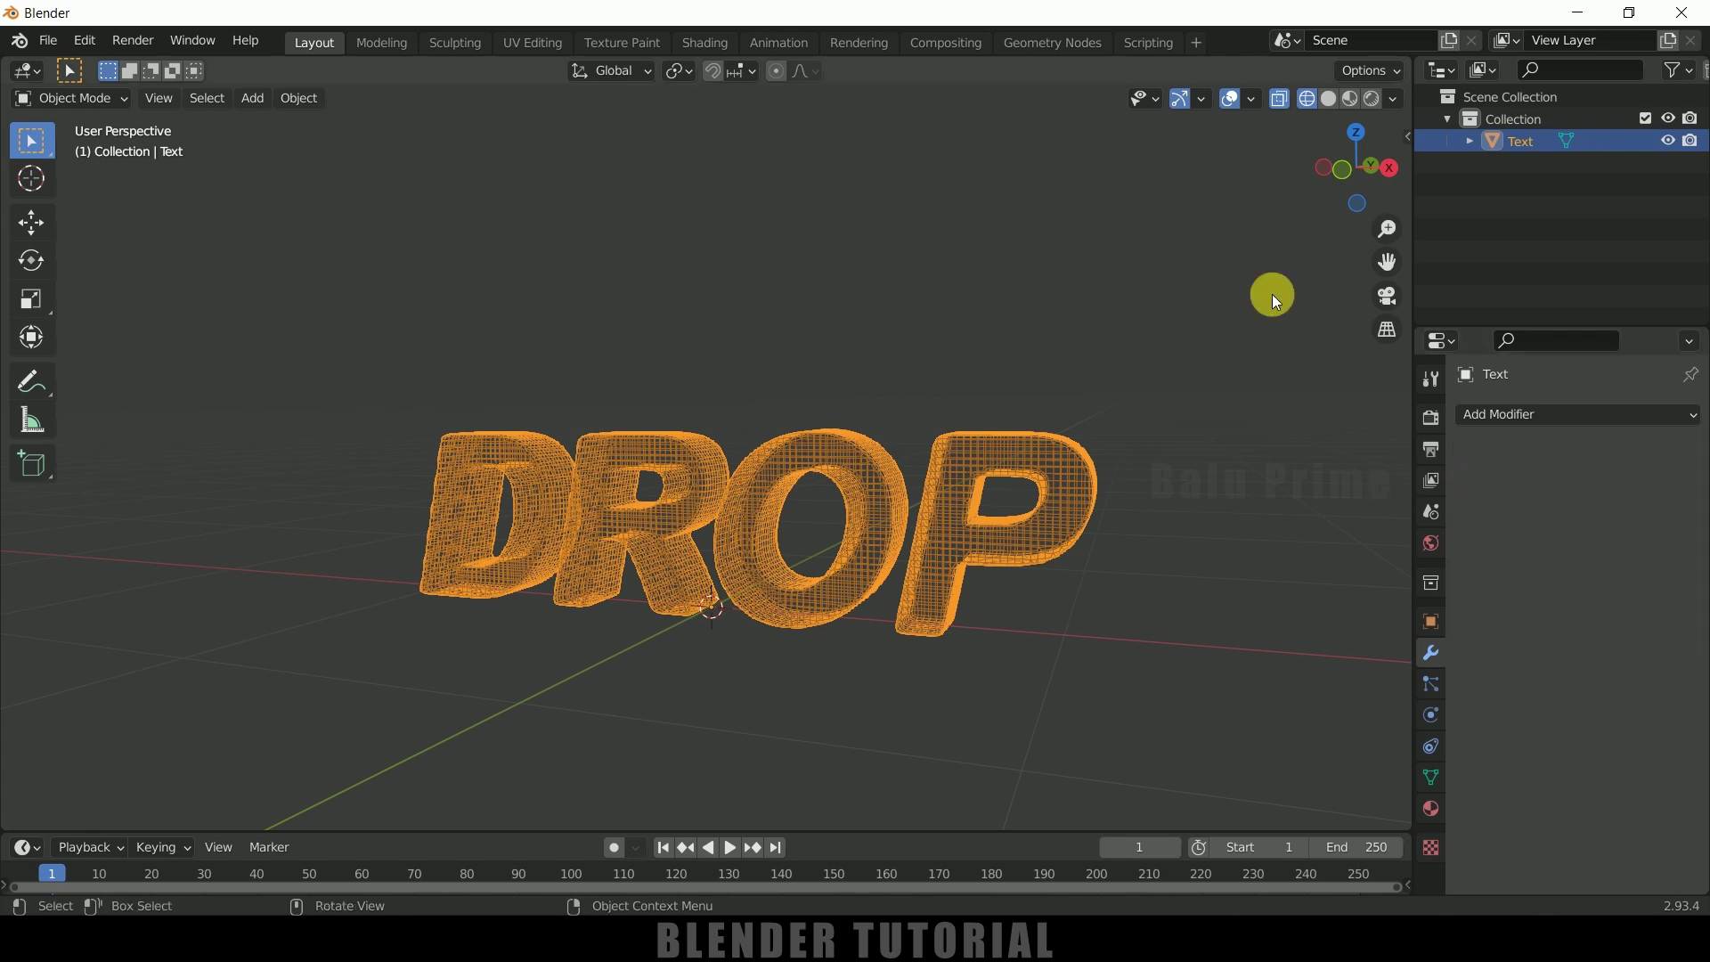
- Return to solid shading and smooth-shade the DROP letters
left_click(1328, 98)
mouse_move(1127, 552)
middle_mouse_down()
mouse_move(1057, 590)
mouse_move(809, 461)
middle_mouse_up()
right_click(797, 458)
left_click(788, 456)
middle_click_drag(821, 595, 934, 618)
scroll(874, 600, "down", 3)
- Lift DROP well above the grid along the Z axis
left_click(56, 230)
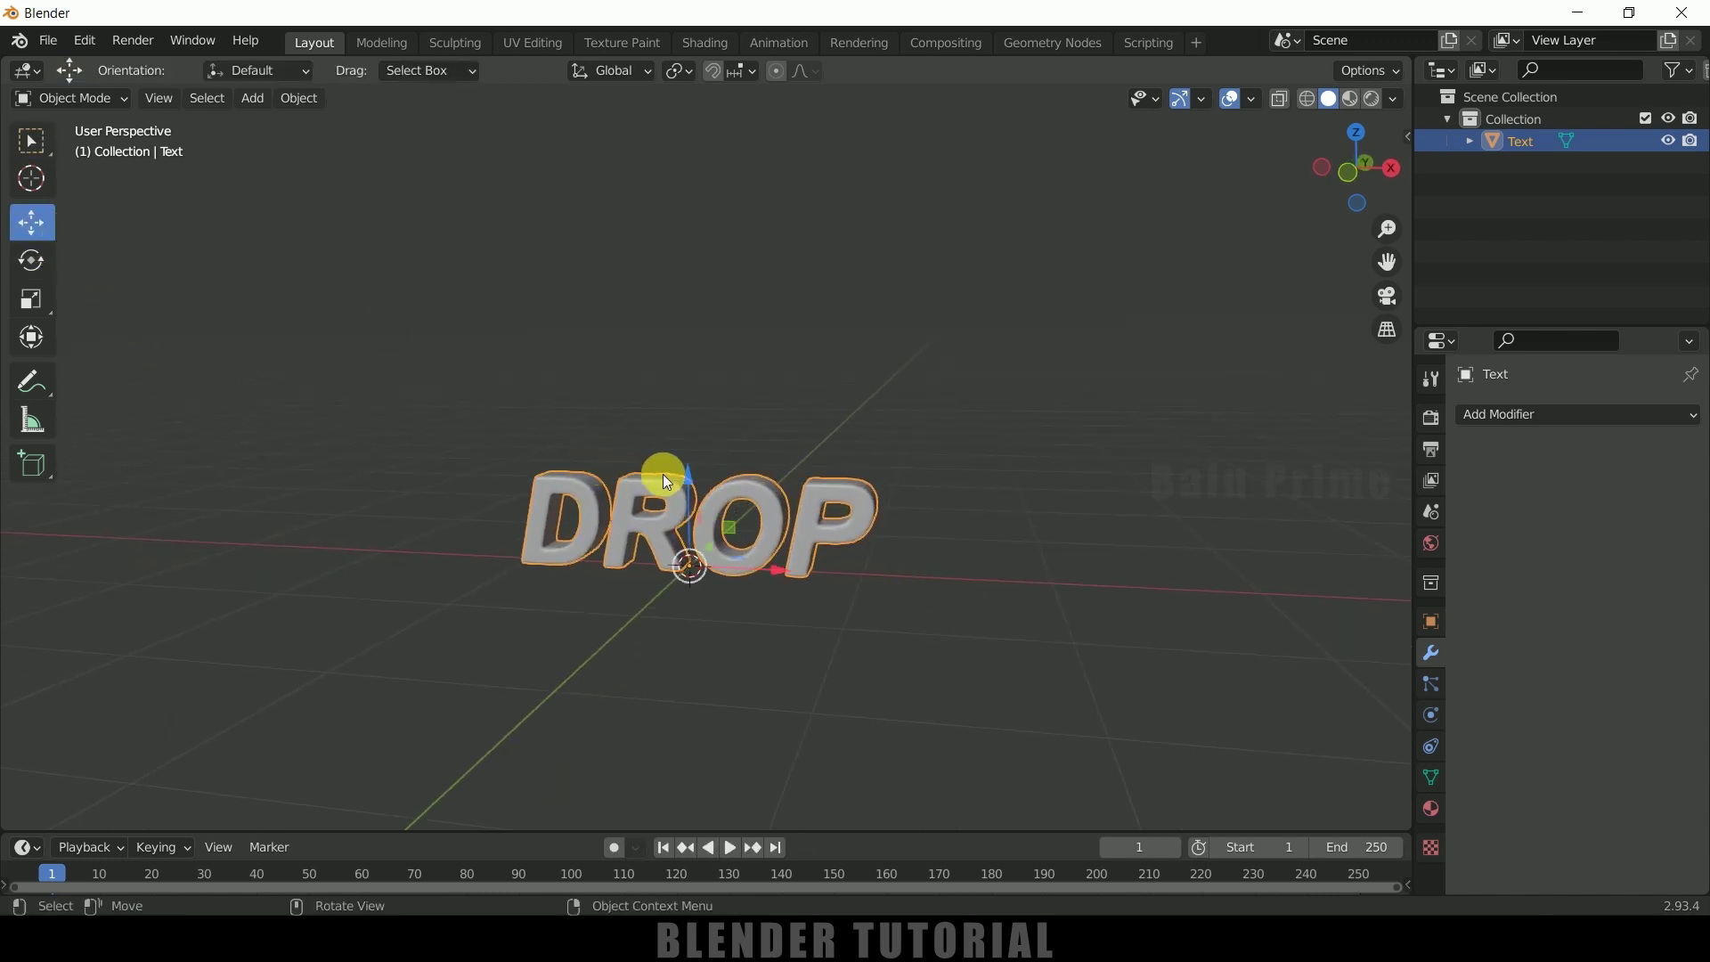
left_click_drag(684, 461, 710, 191)
middle_click_drag(1007, 446, 944, 358)
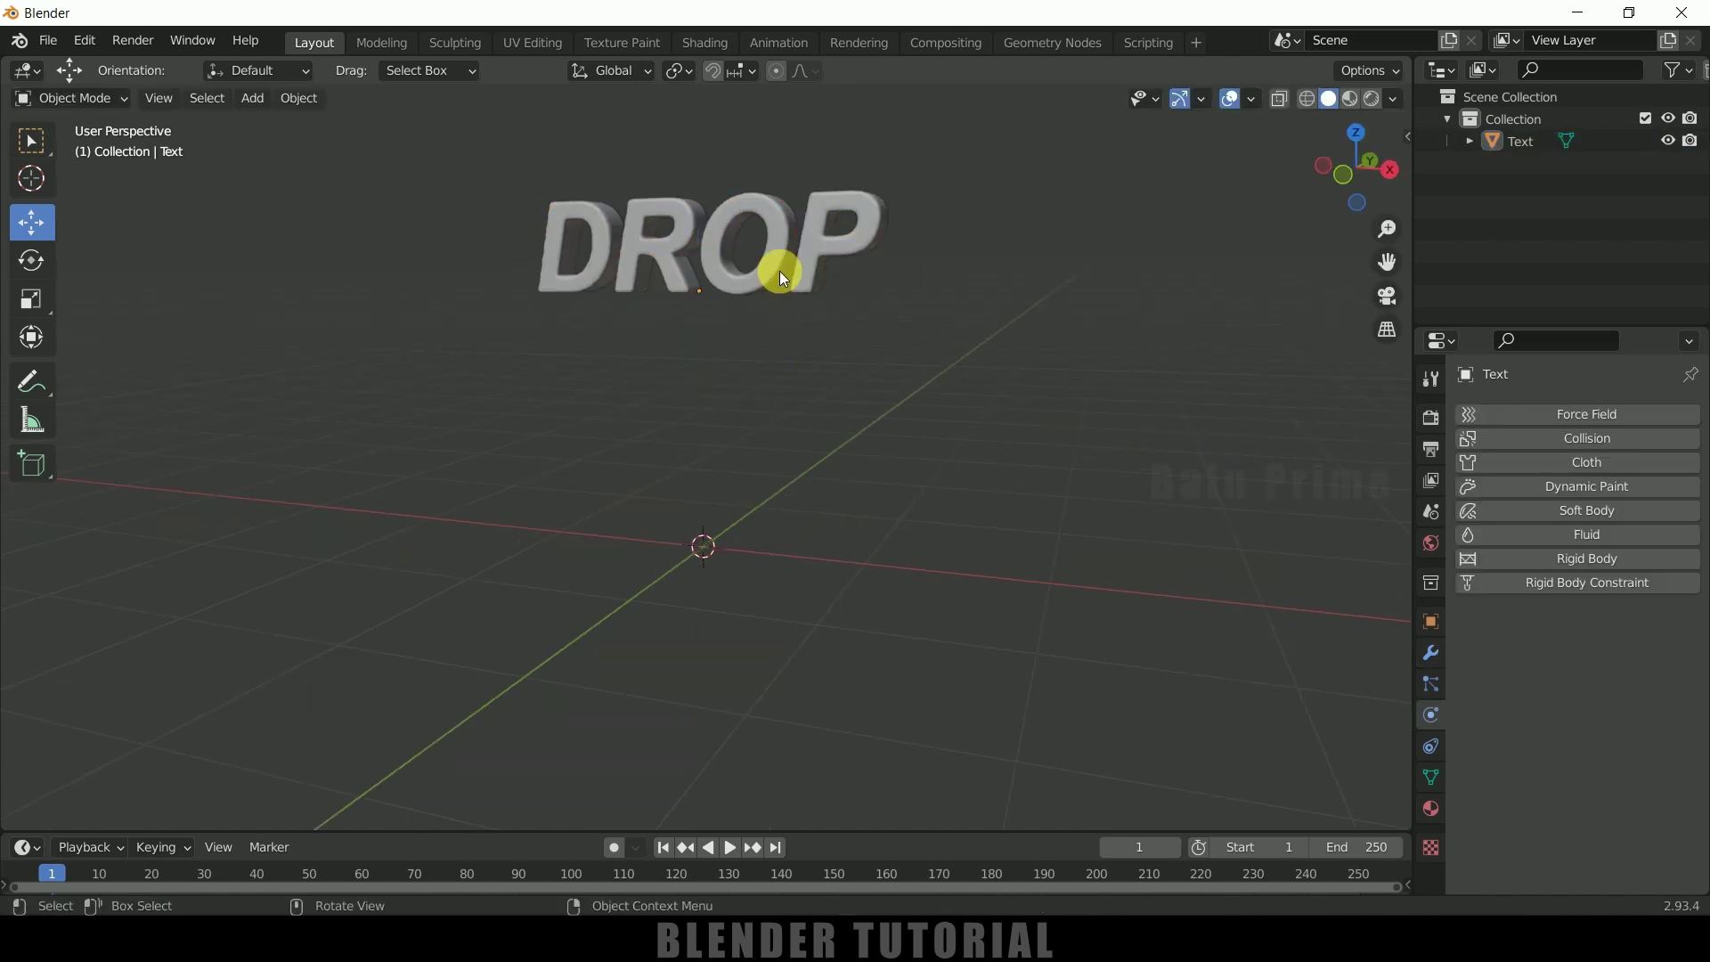
left_click(778, 270)
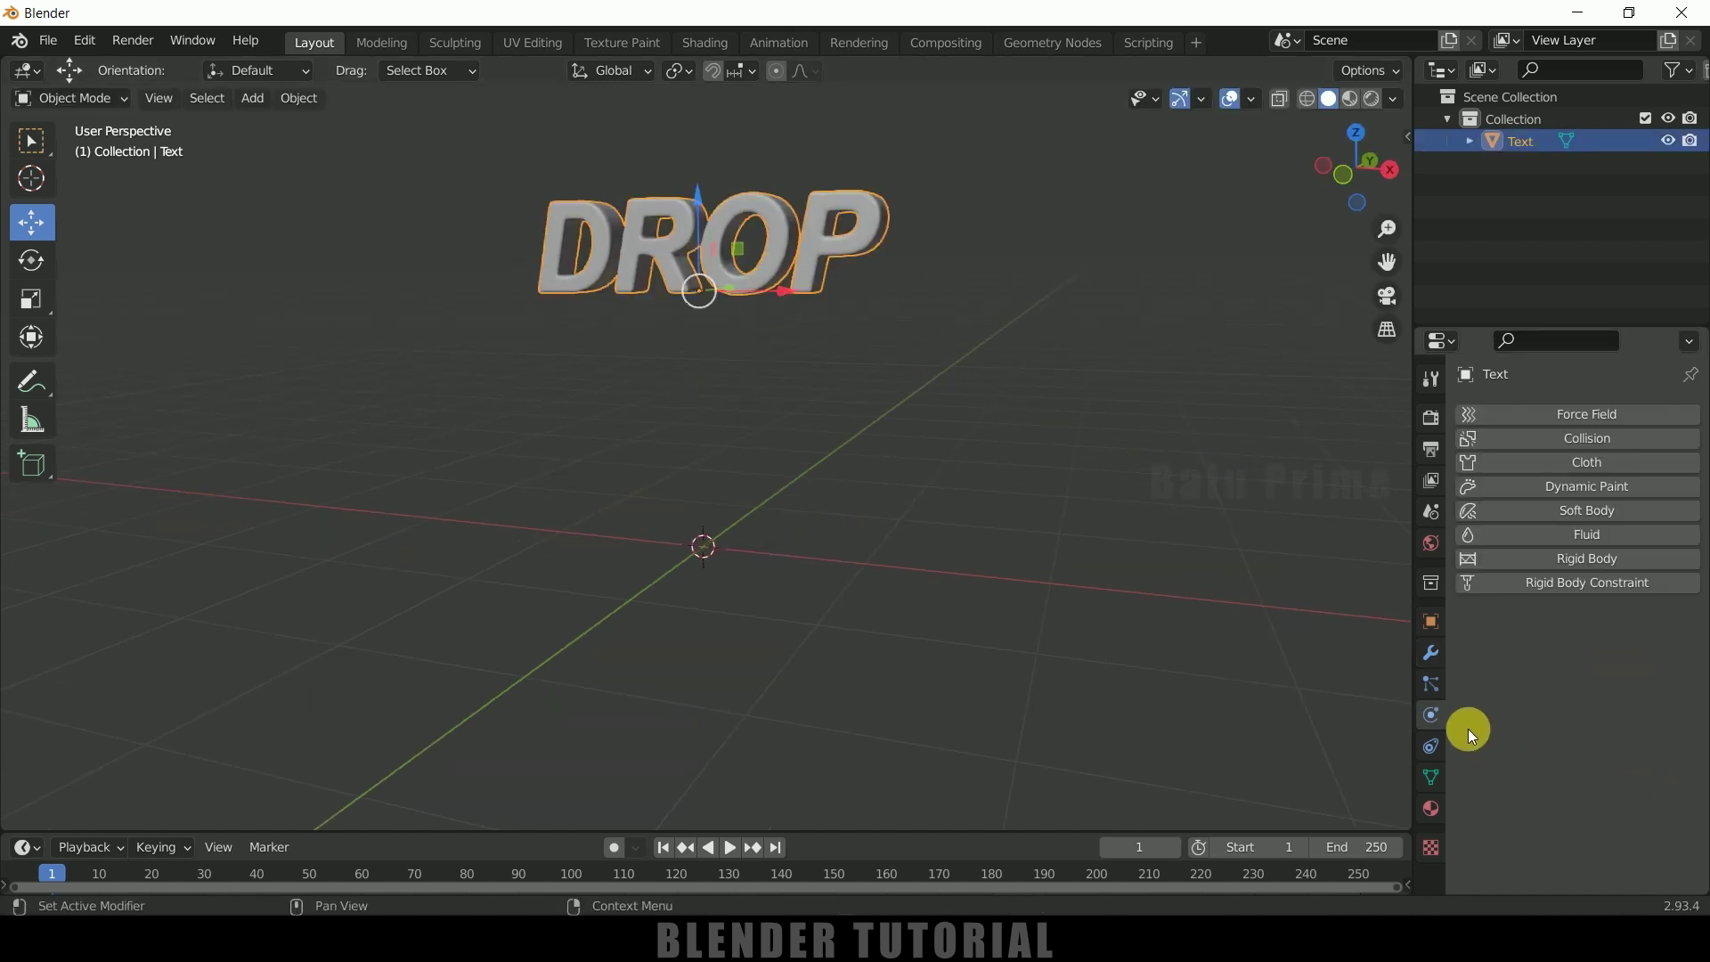
- Make DROP an Active rigid body, play the fall, and rewind to frame 1
left_click(1591, 558)
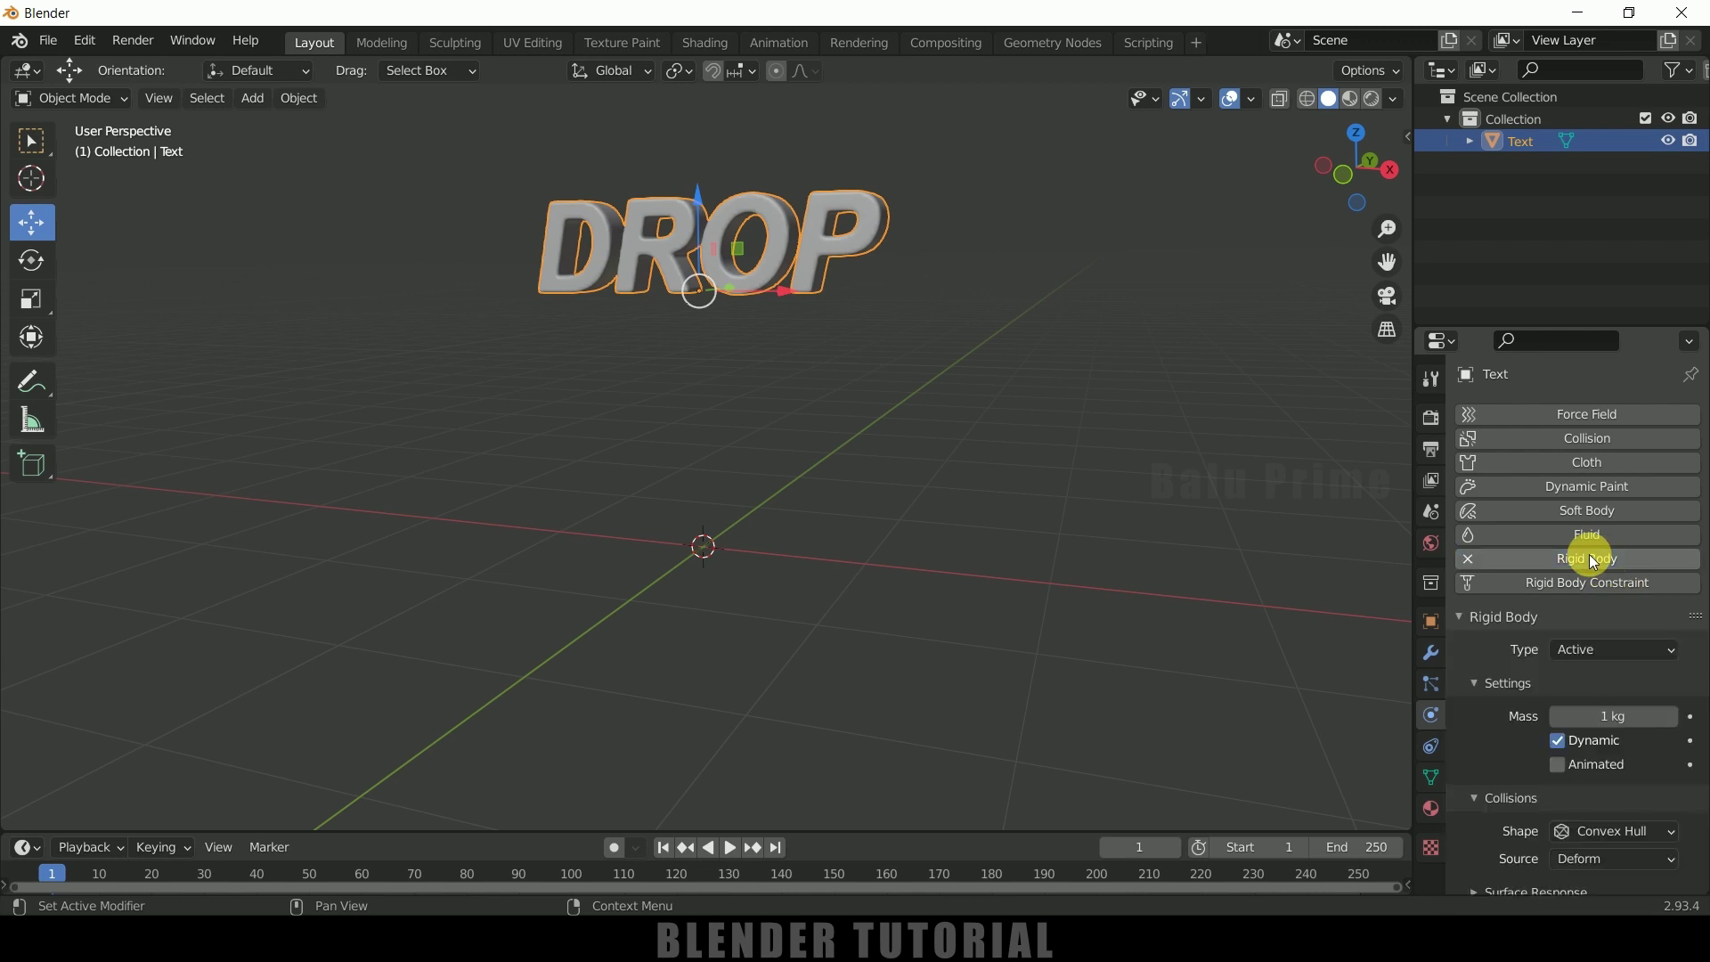
left_click(1598, 650)
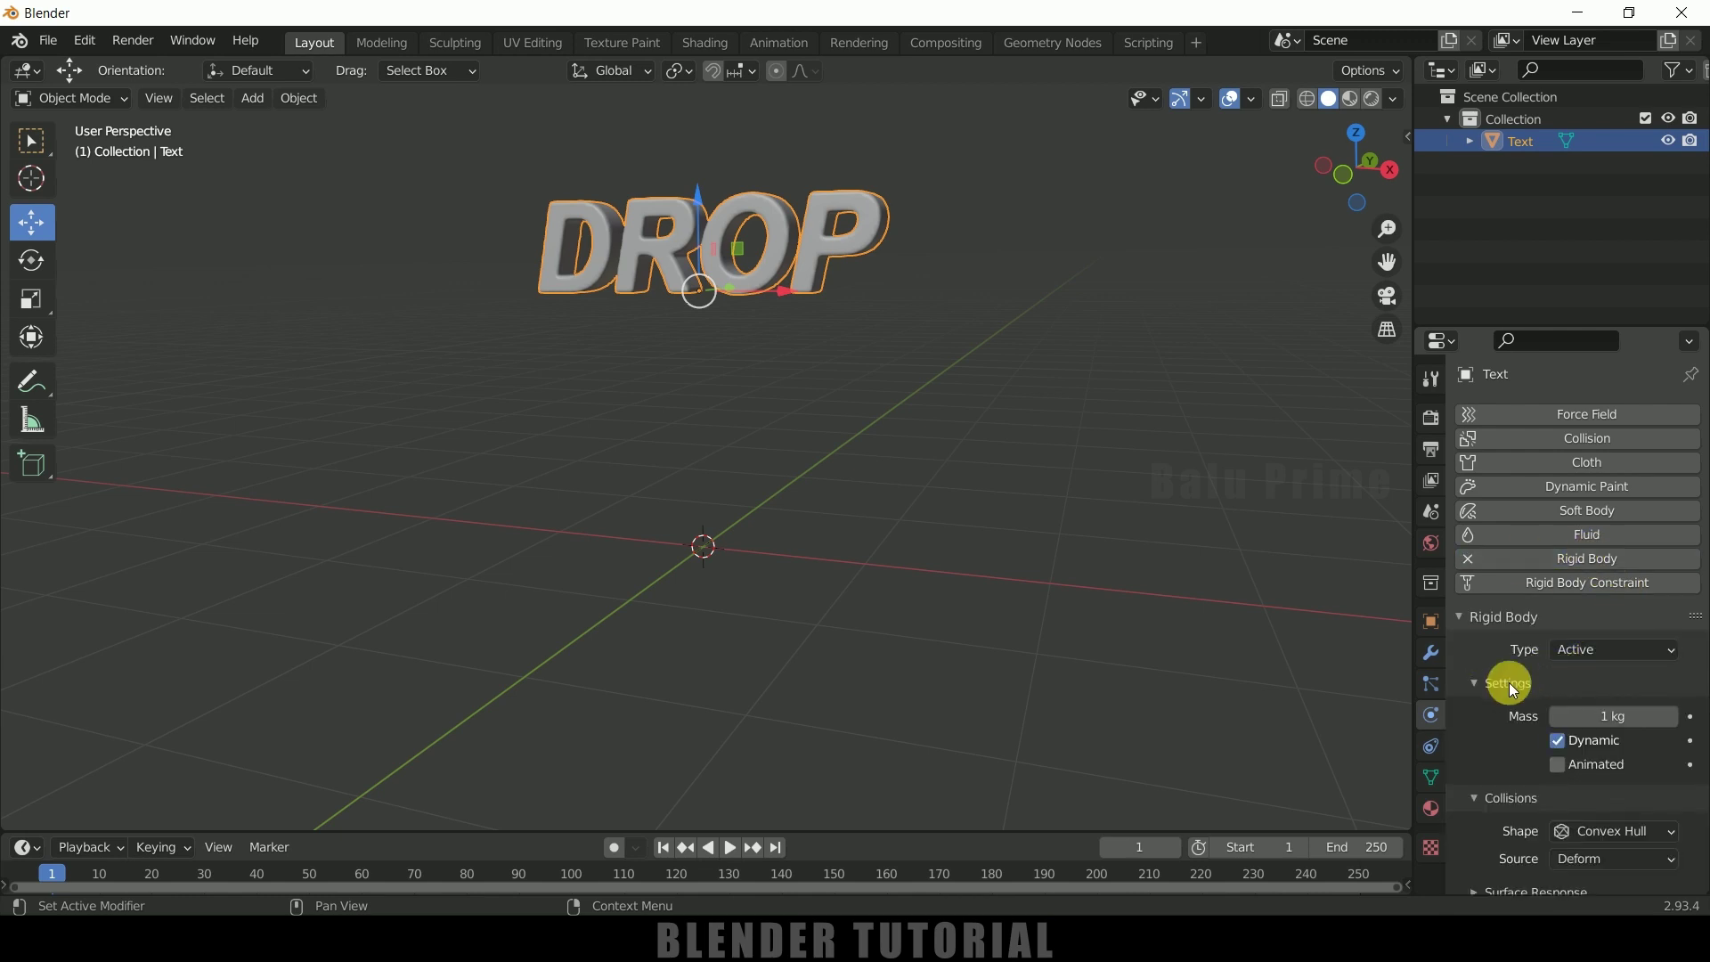
scroll(1512, 687, "down", 2)
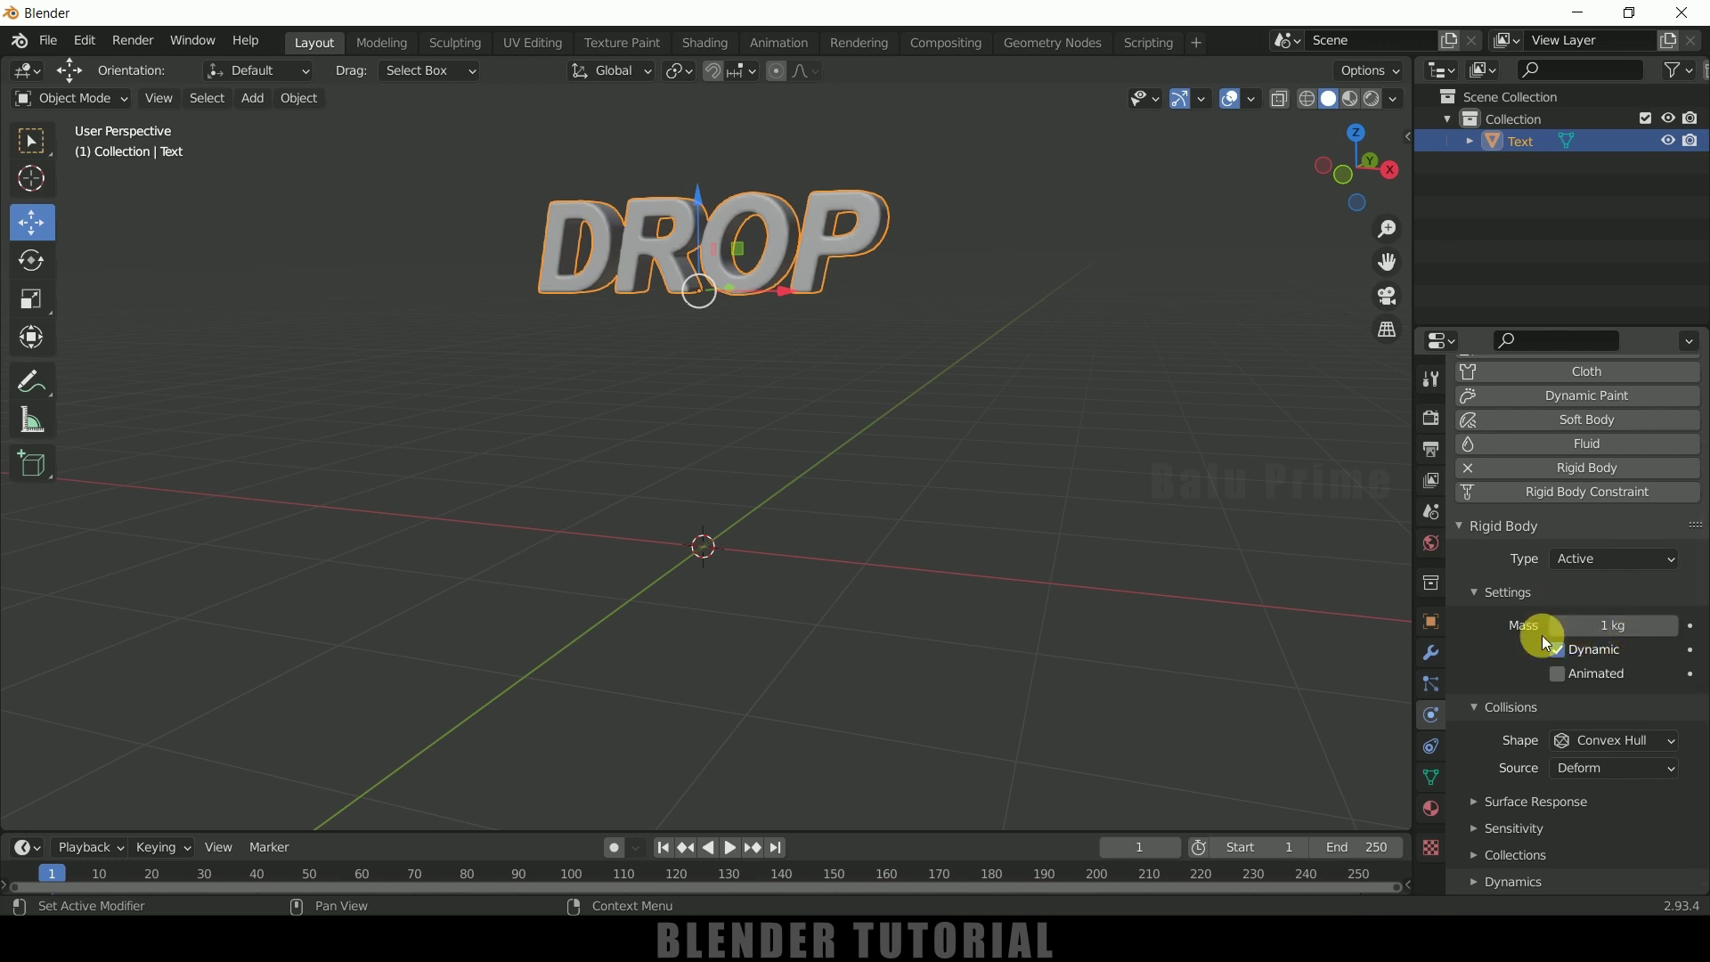
left_click(730, 846)
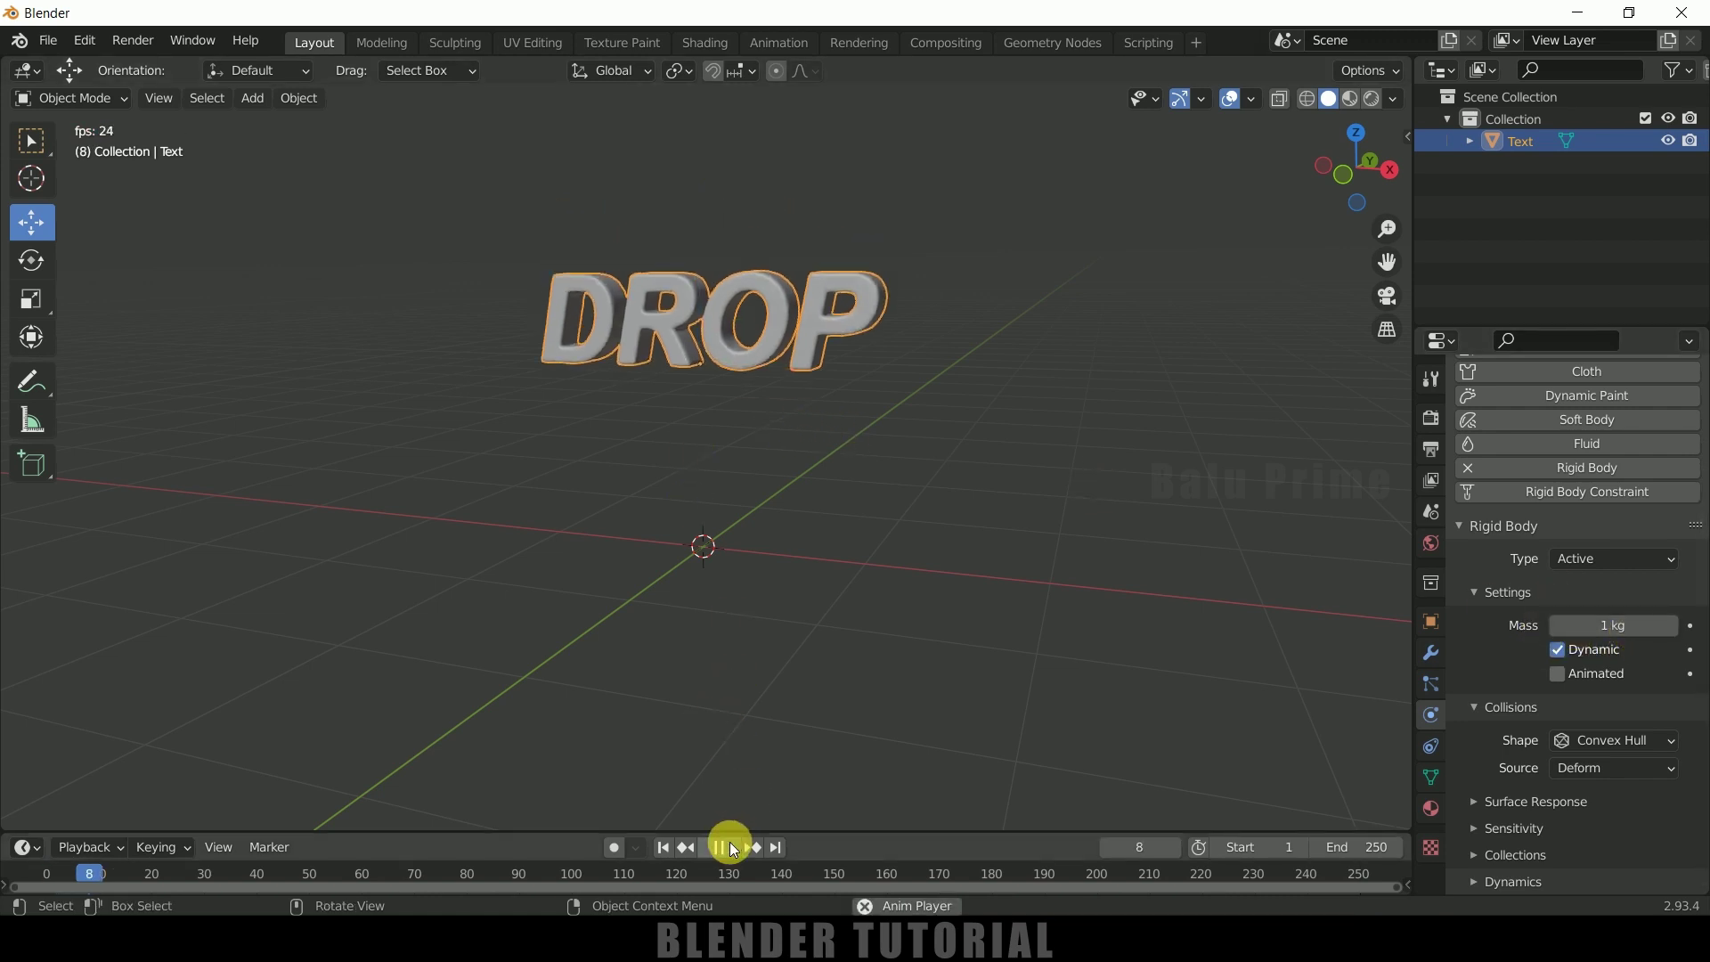
left_click(664, 847)
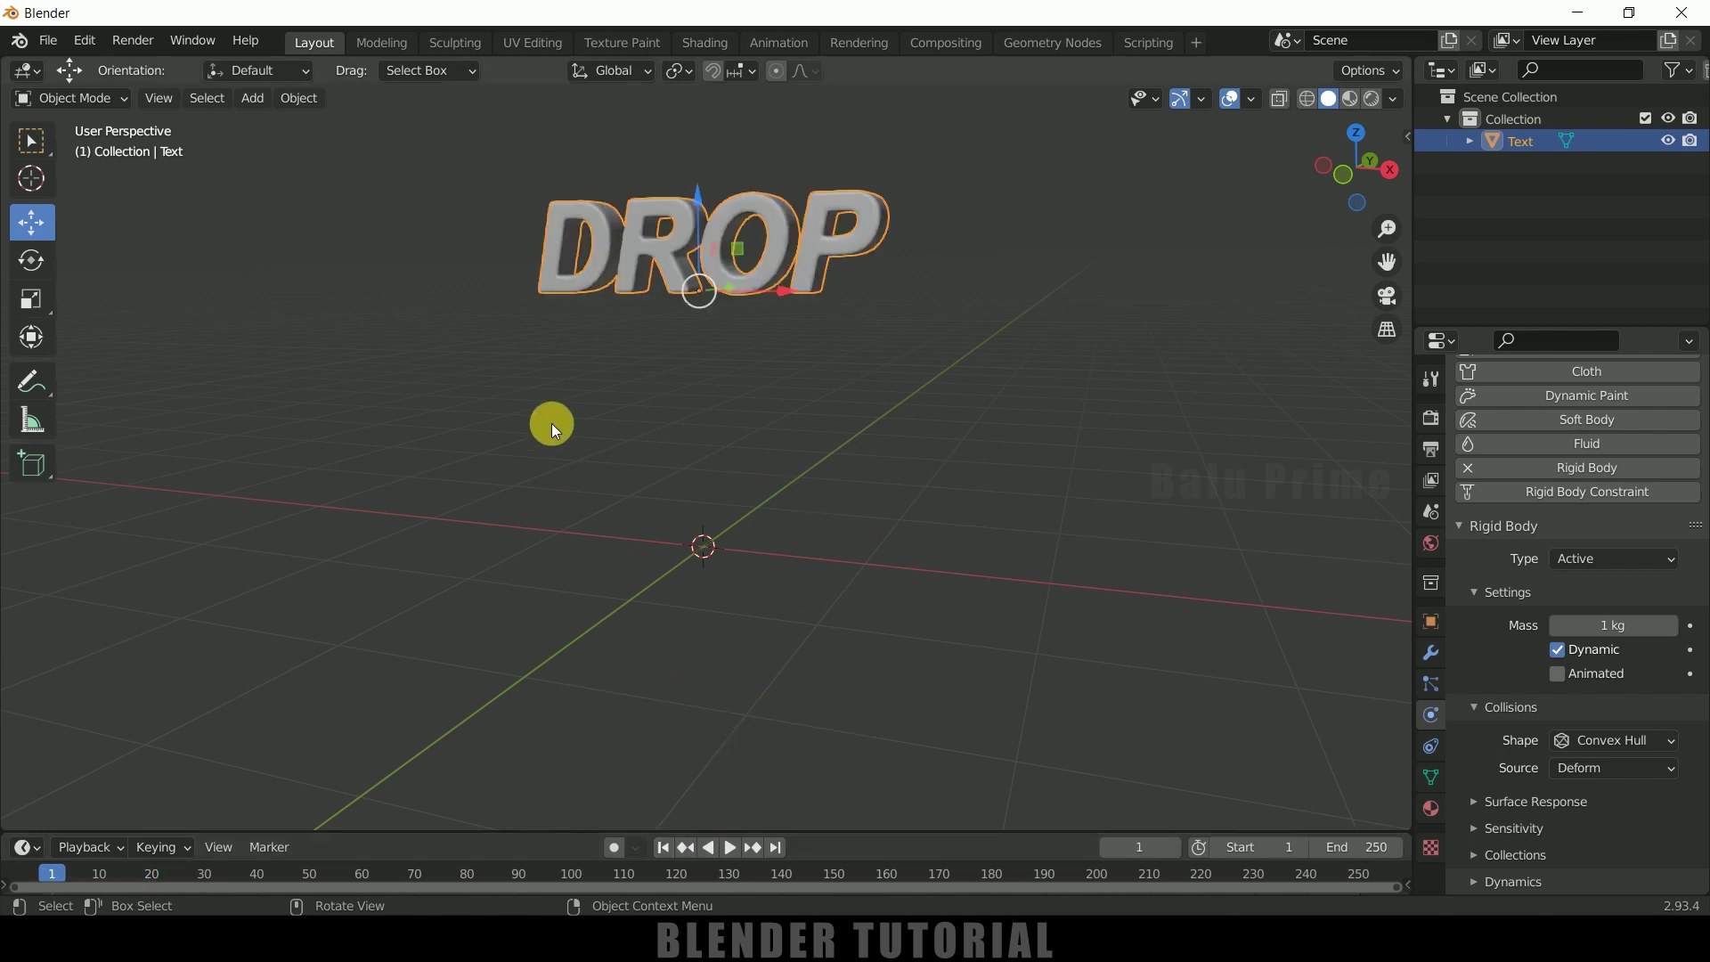
- Add an enlarged ground plane under DROP as a Passive rigid body
left_click(253, 100)
mouse_move(363, 126)
left_click(445, 126)
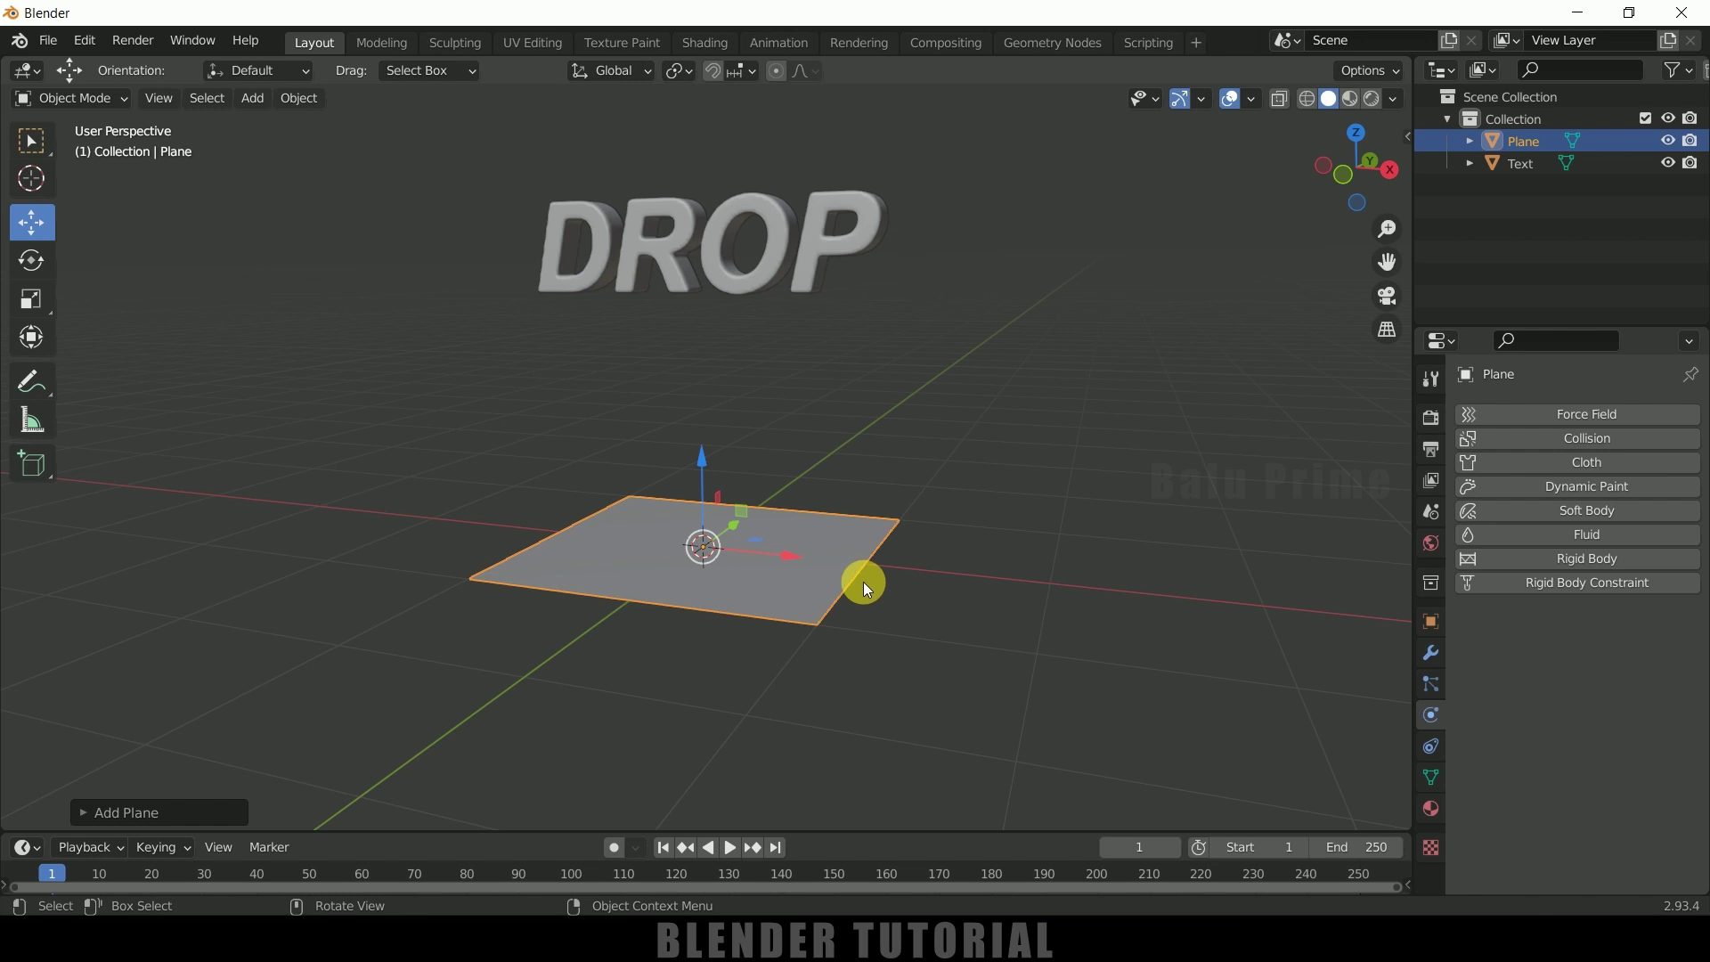
key("s")
left_click(1258, 630)
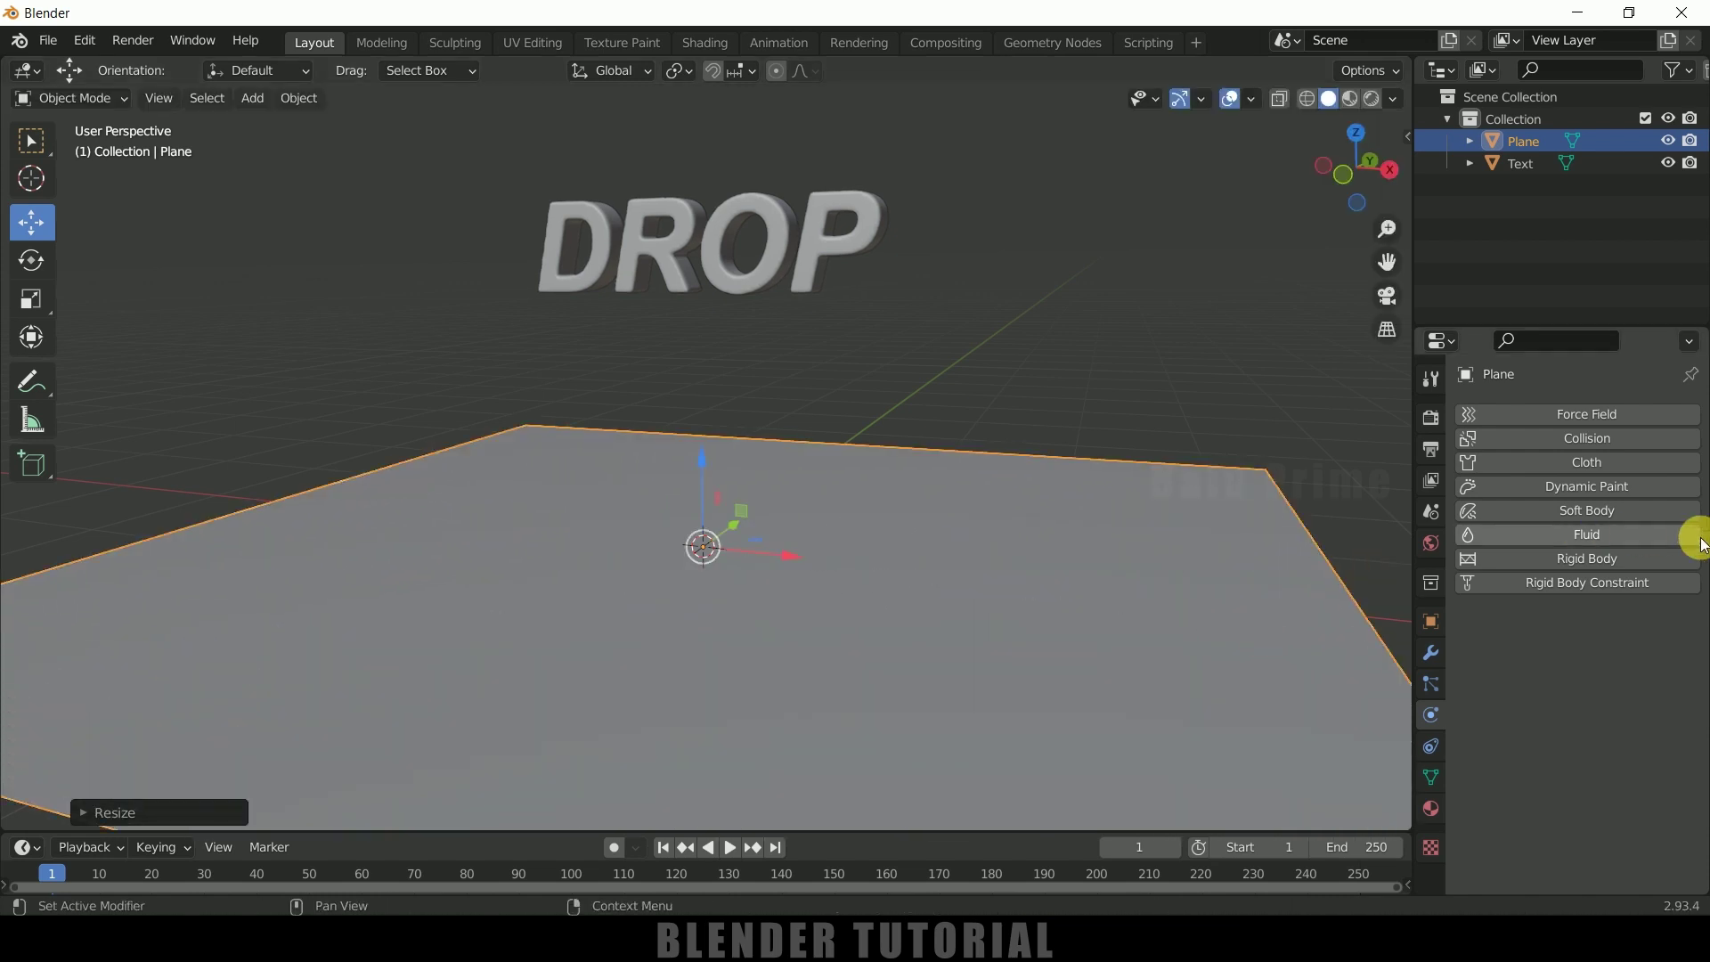
left_click(1572, 561)
left_click(1583, 651)
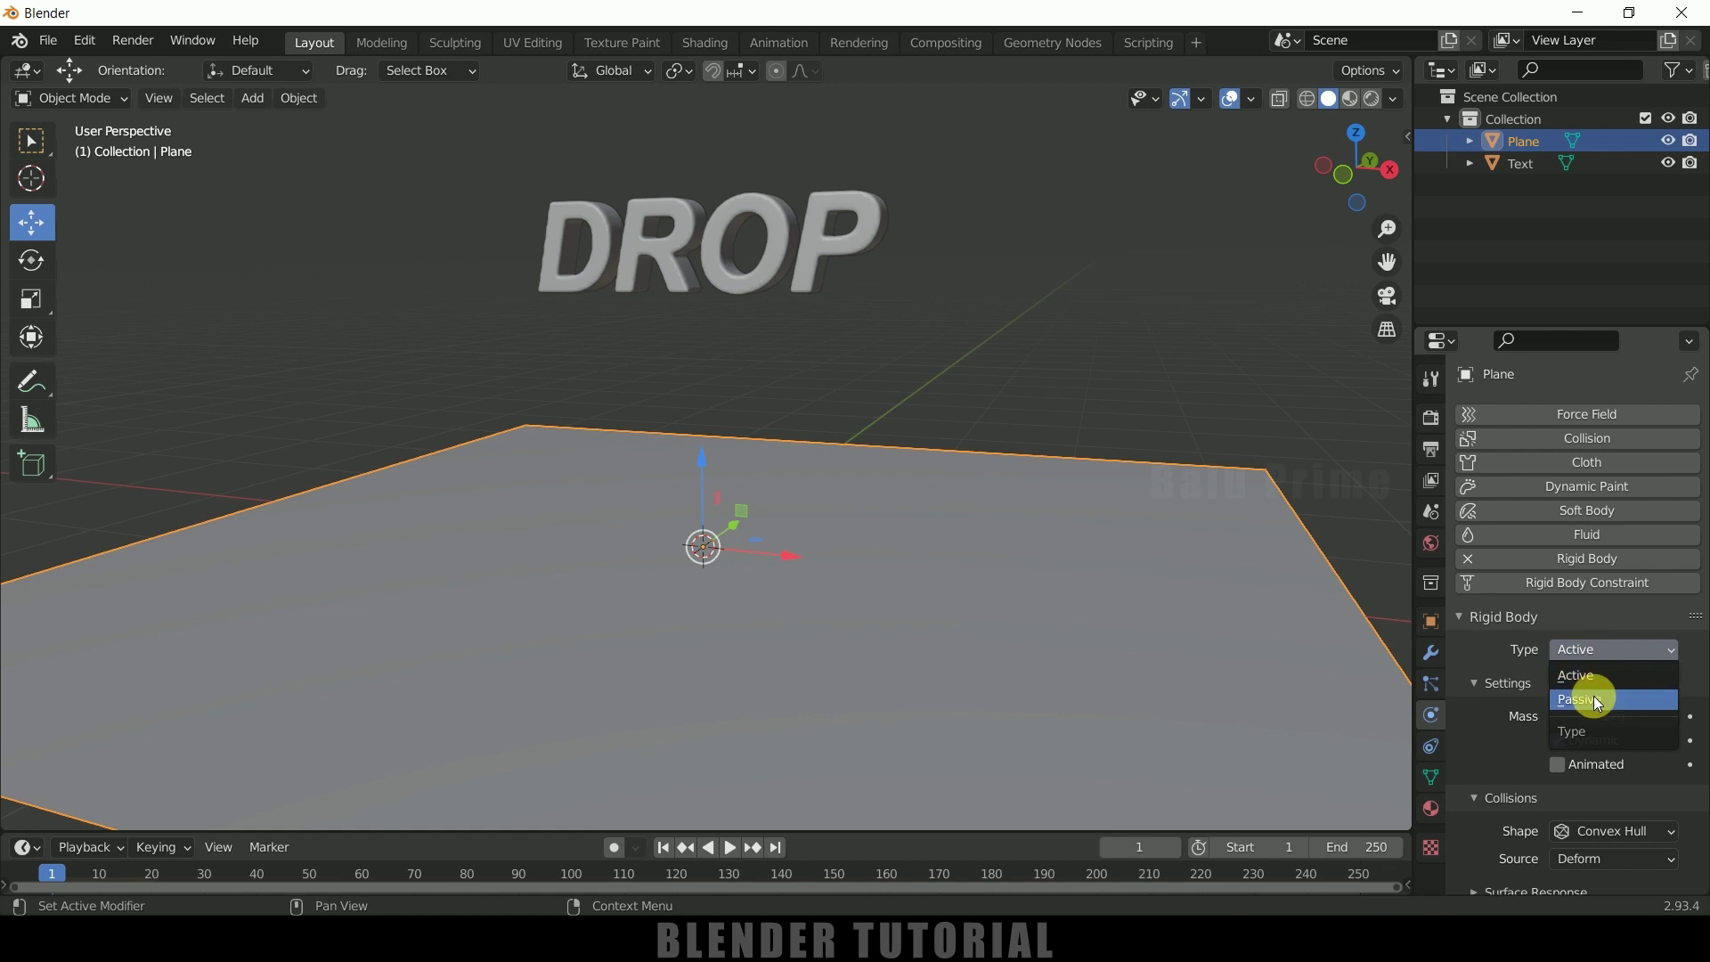
left_click(1585, 699)
- Play the simulation twice to watch DROP land on the plane, rewinding each time
left_click(731, 846)
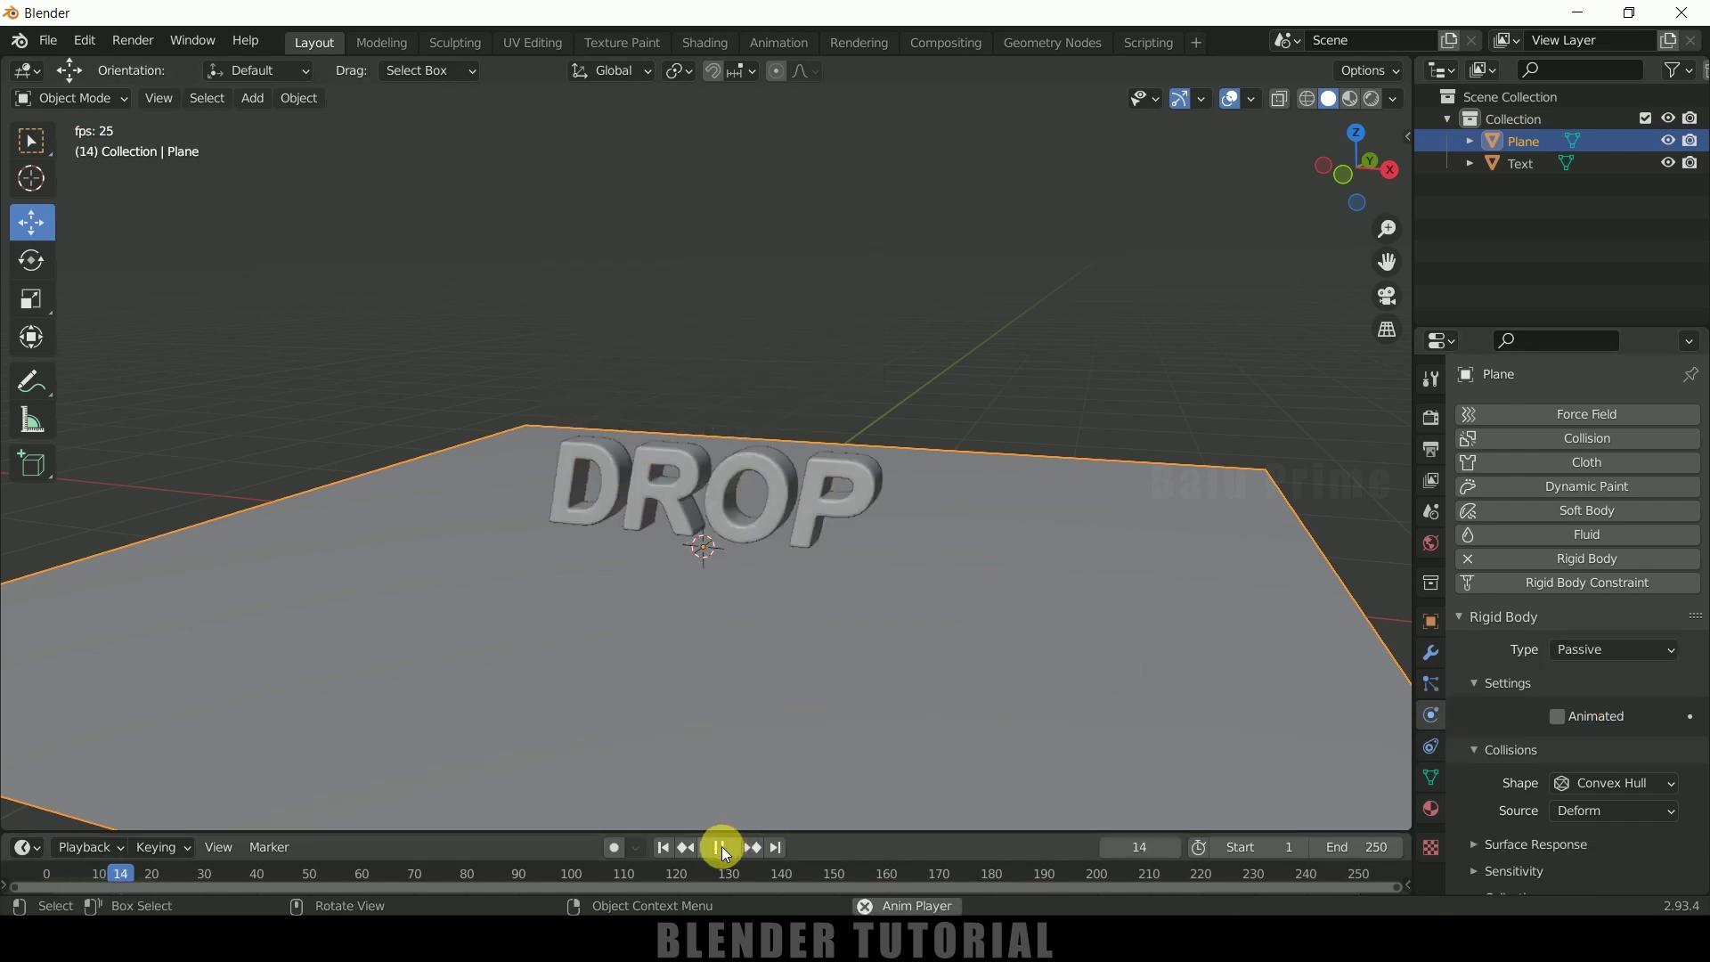
left_click(722, 846)
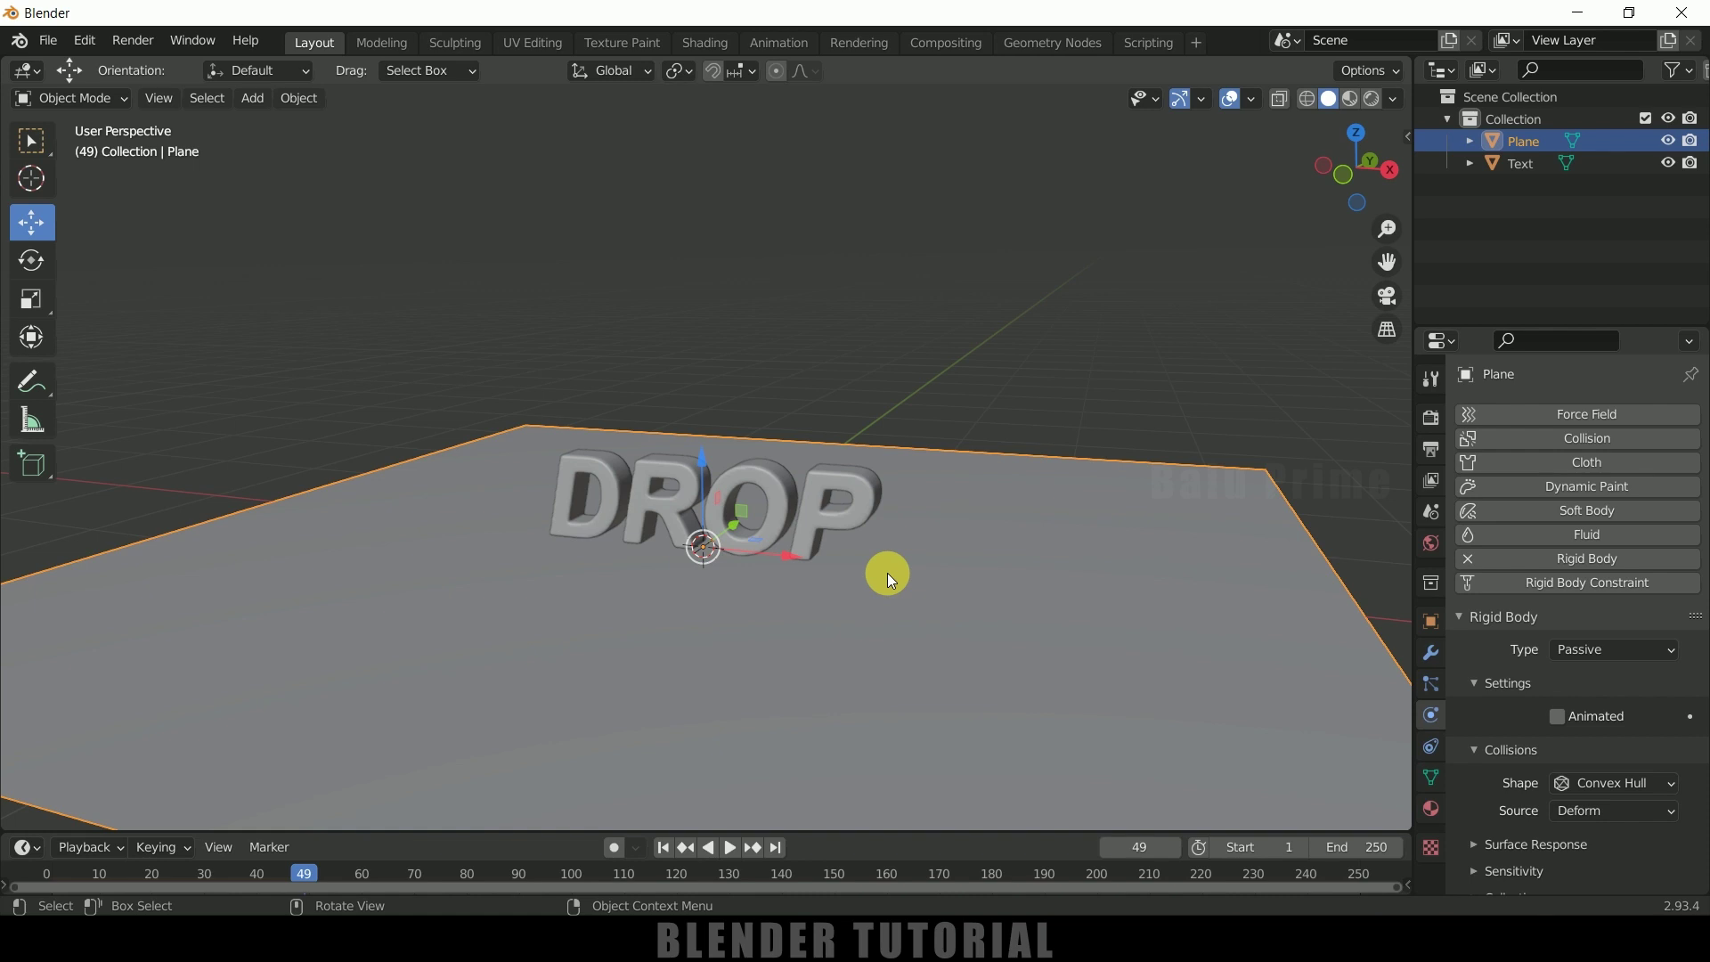
left_click(664, 847)
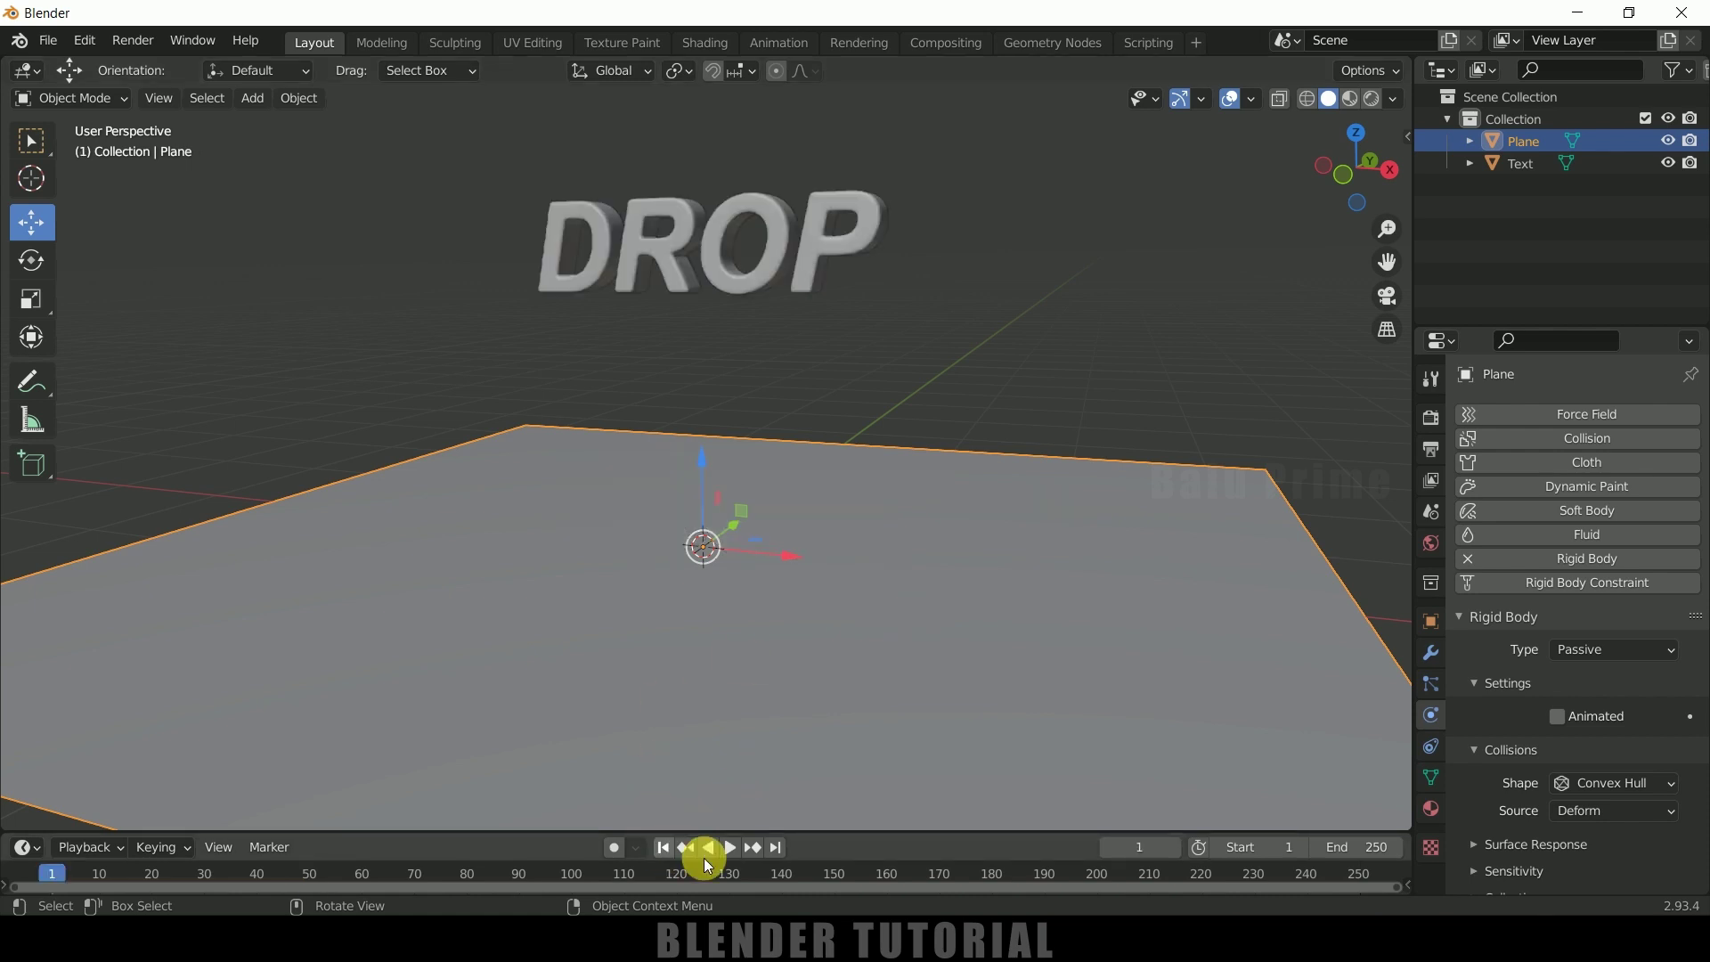
left_click(729, 846)
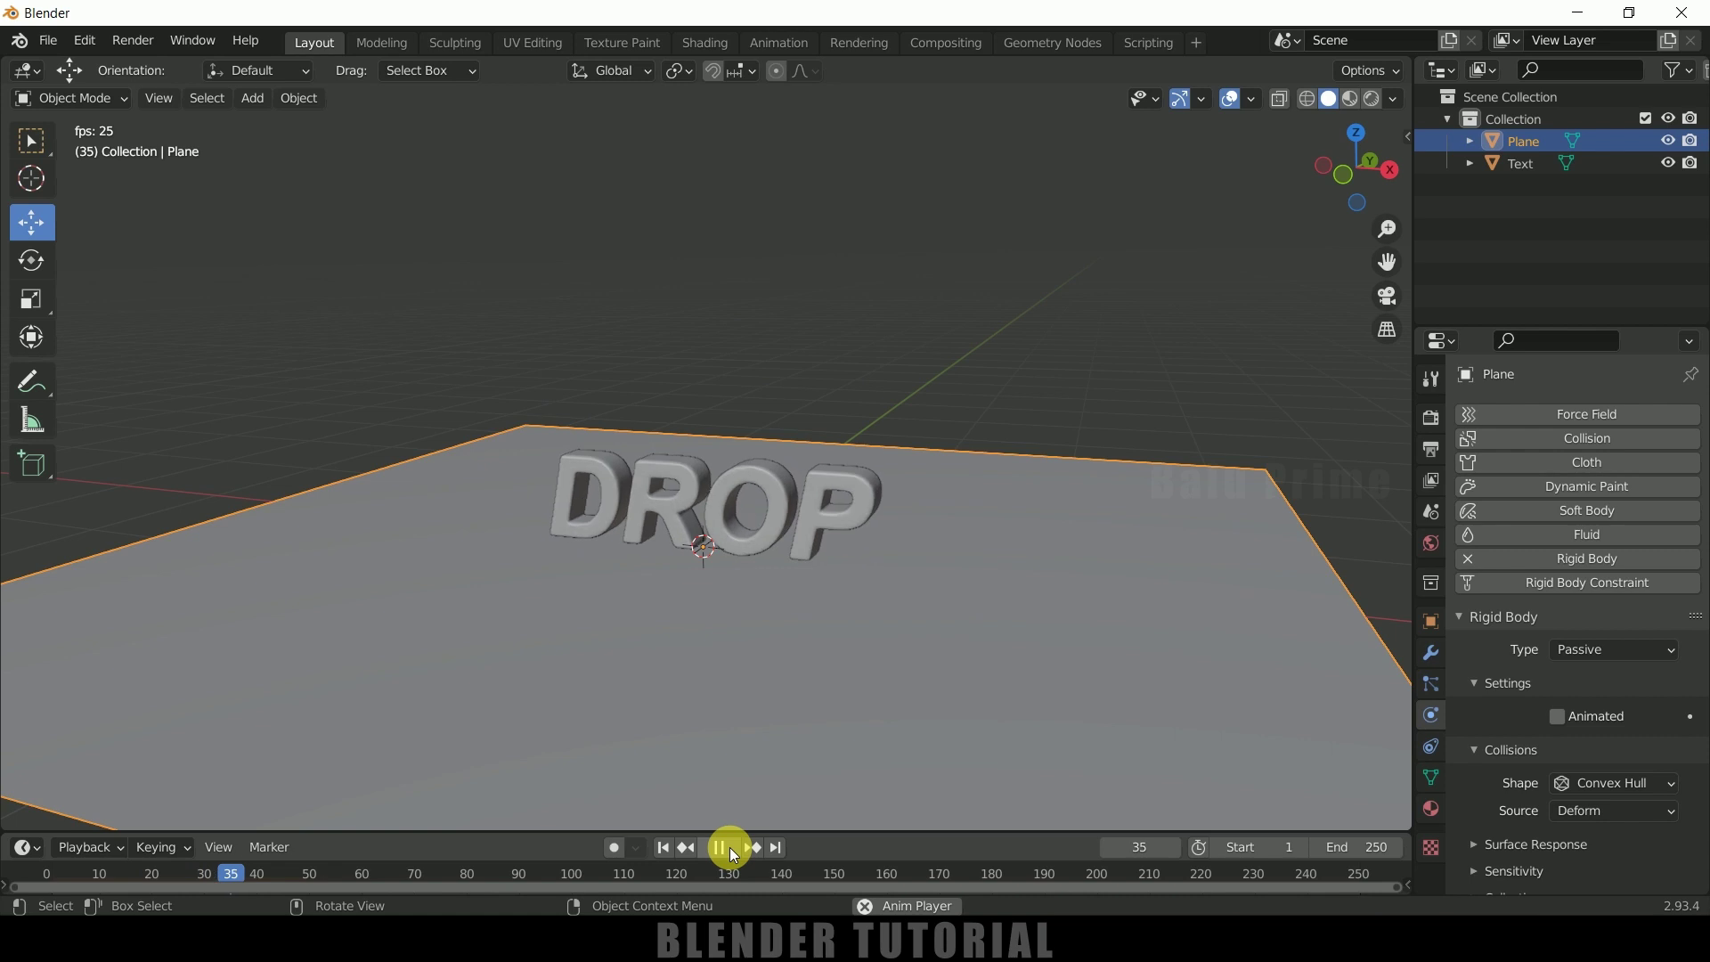
left_click(729, 847)
left_click(664, 848)
left_click(729, 234)
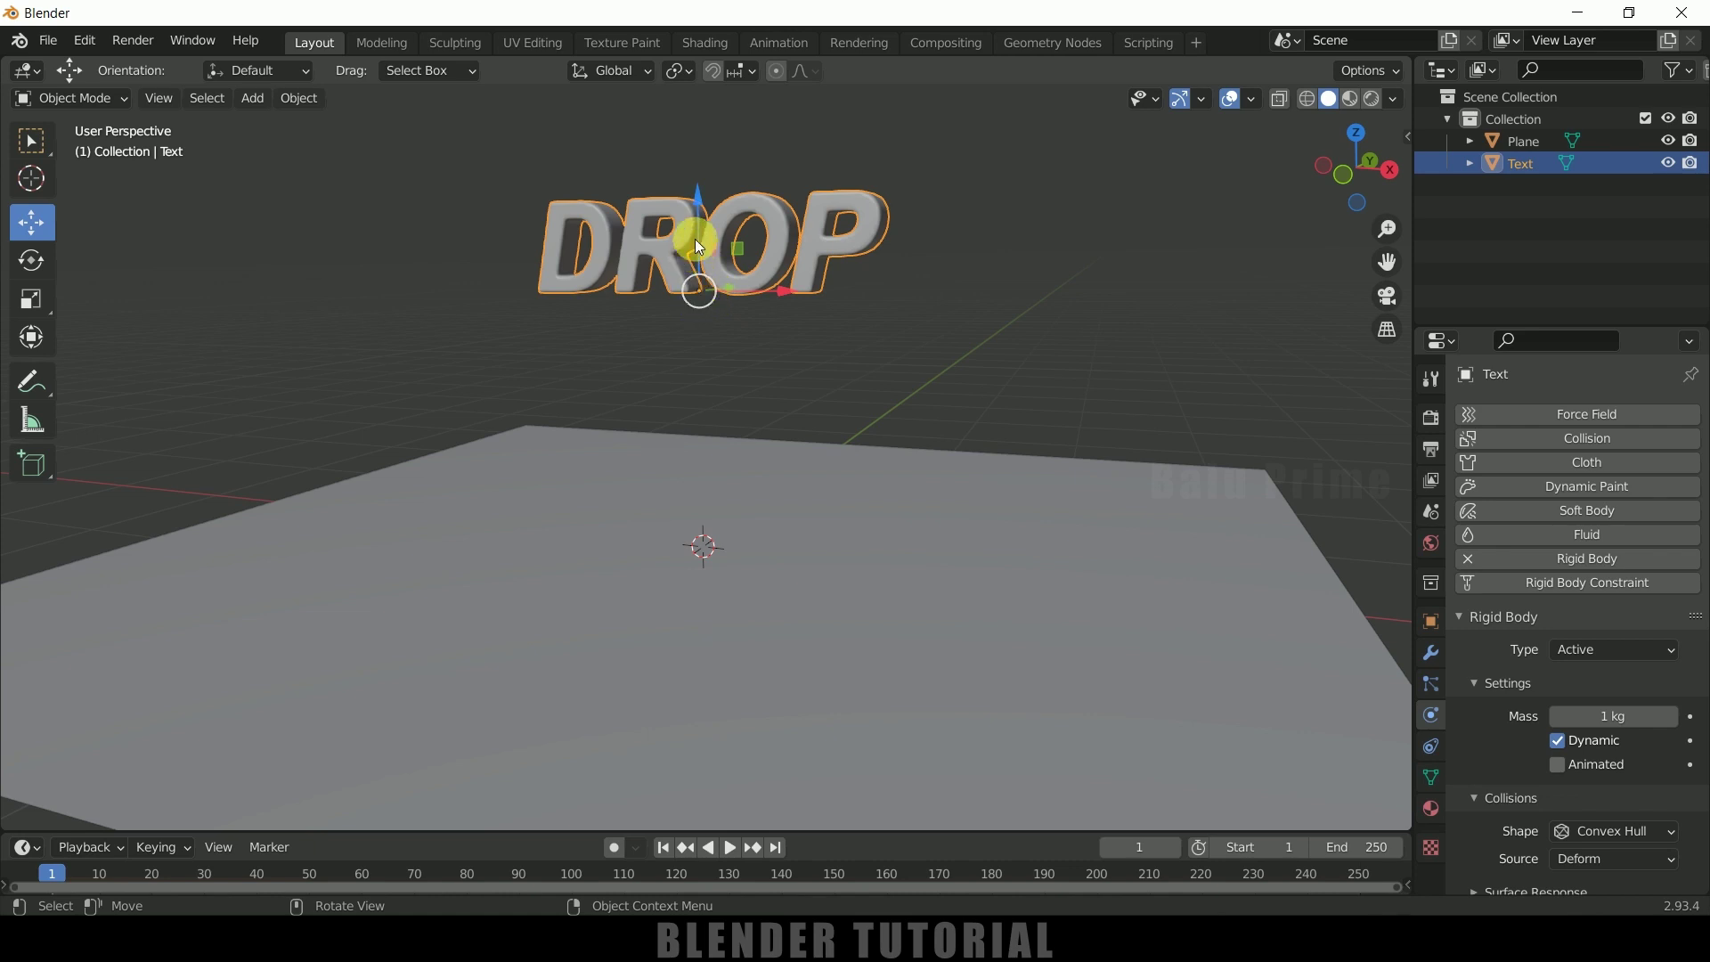
- Move DROP's origin to the centre of its geometry
left_click(959, 333)
left_click(775, 244)
left_click(296, 99)
mouse_move(445, 146)
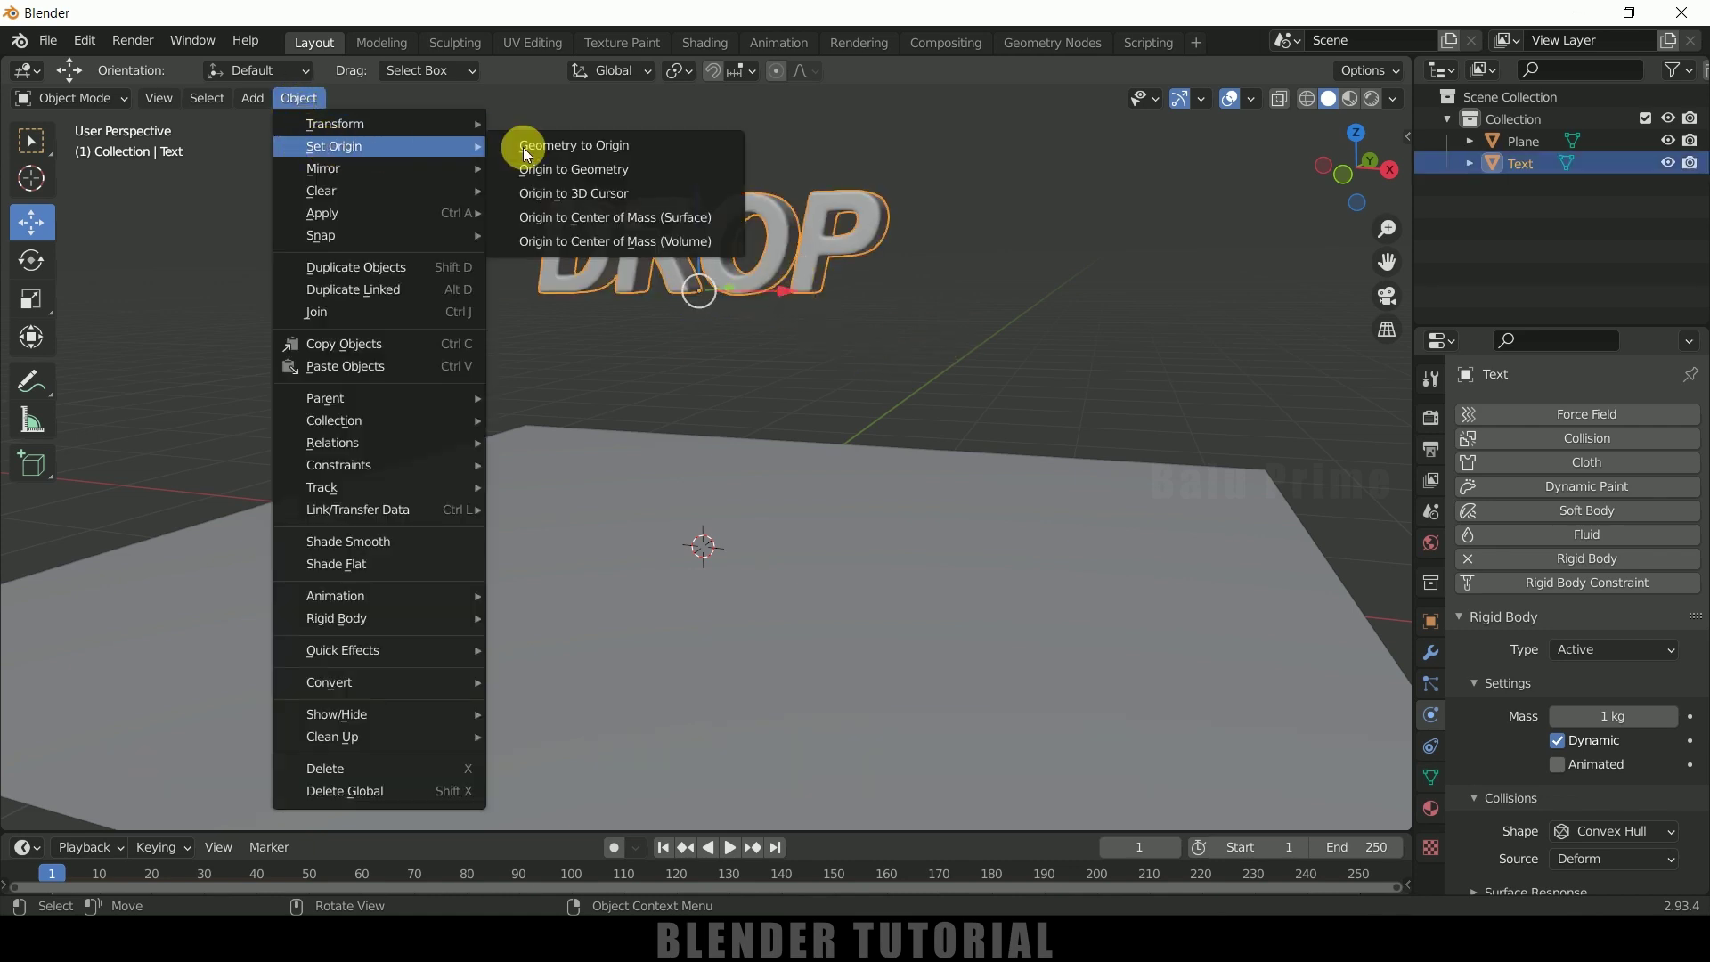
left_click(575, 175)
- Play the fall onto the plane, then rewind to frame 1
left_click(732, 846)
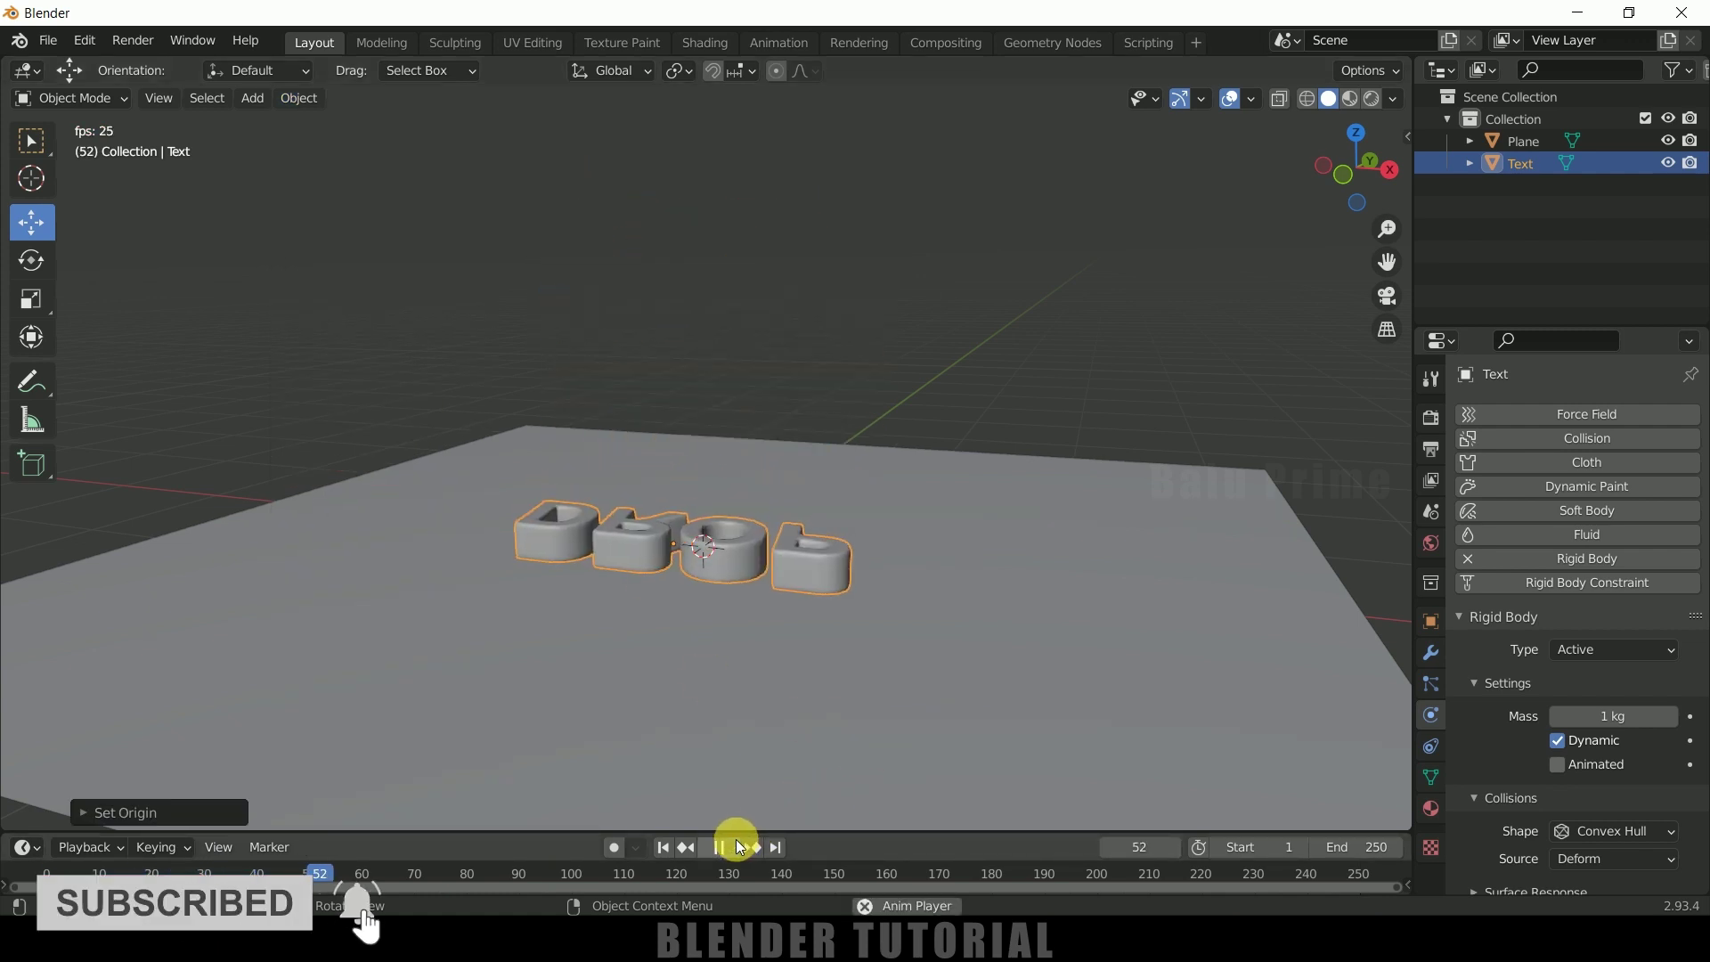
left_click(732, 847)
left_click(663, 847)
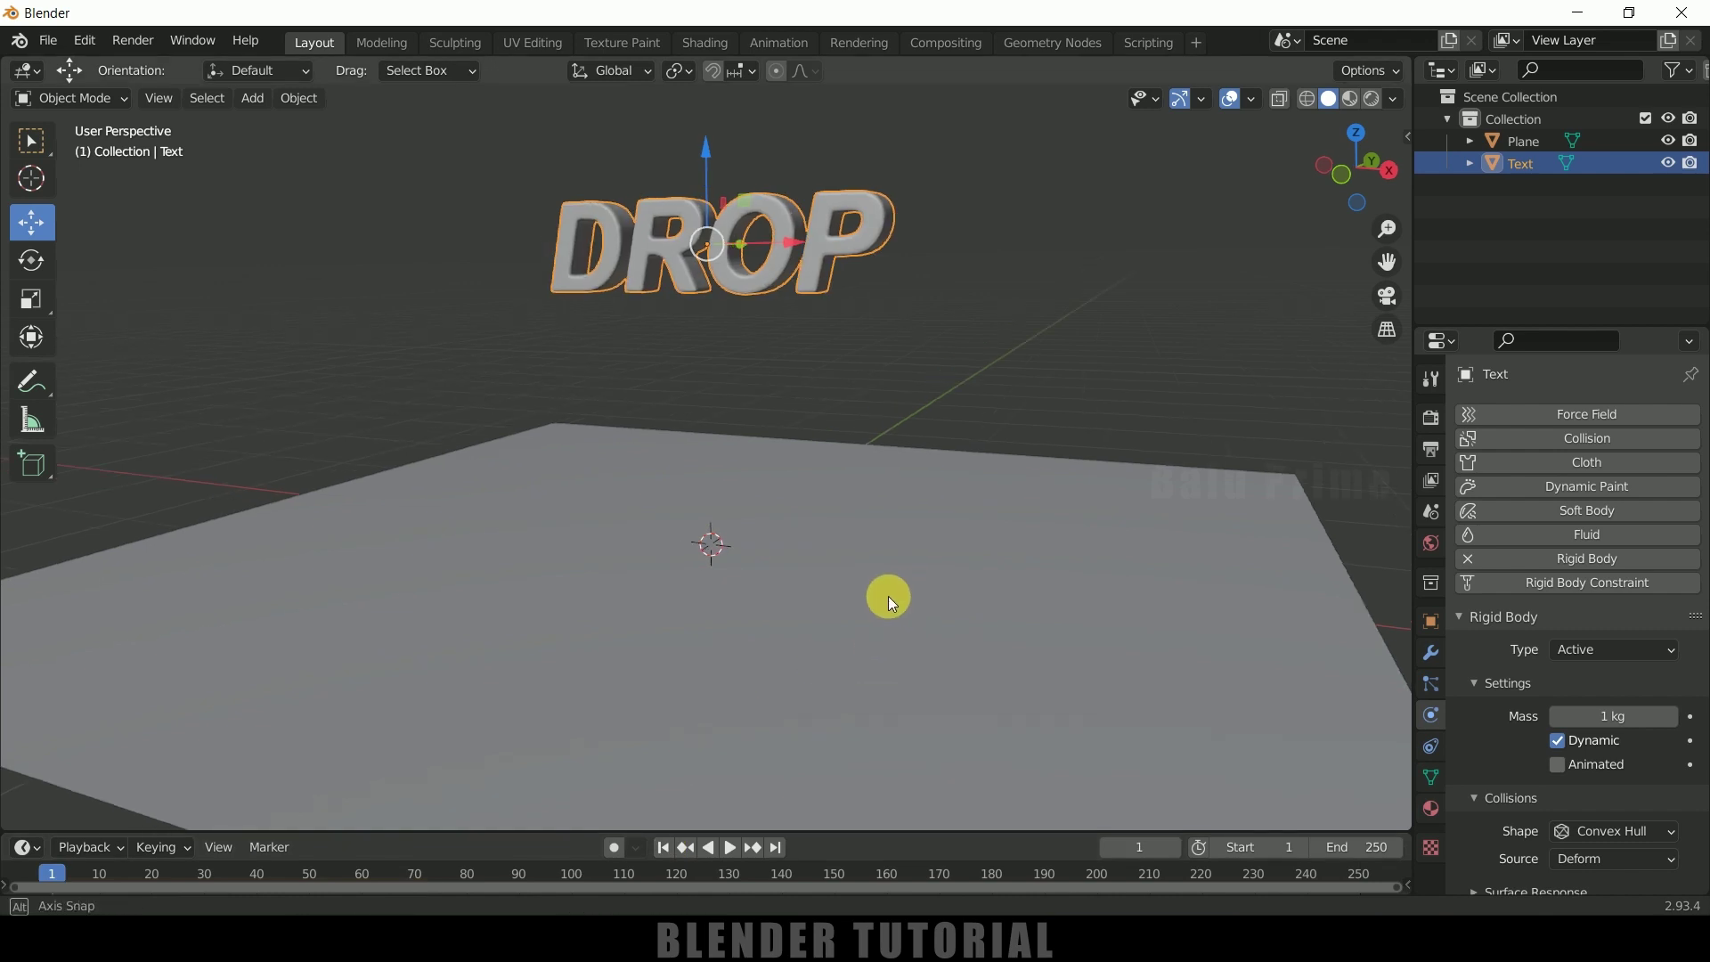
middle_click_drag(913, 605, 933, 606)
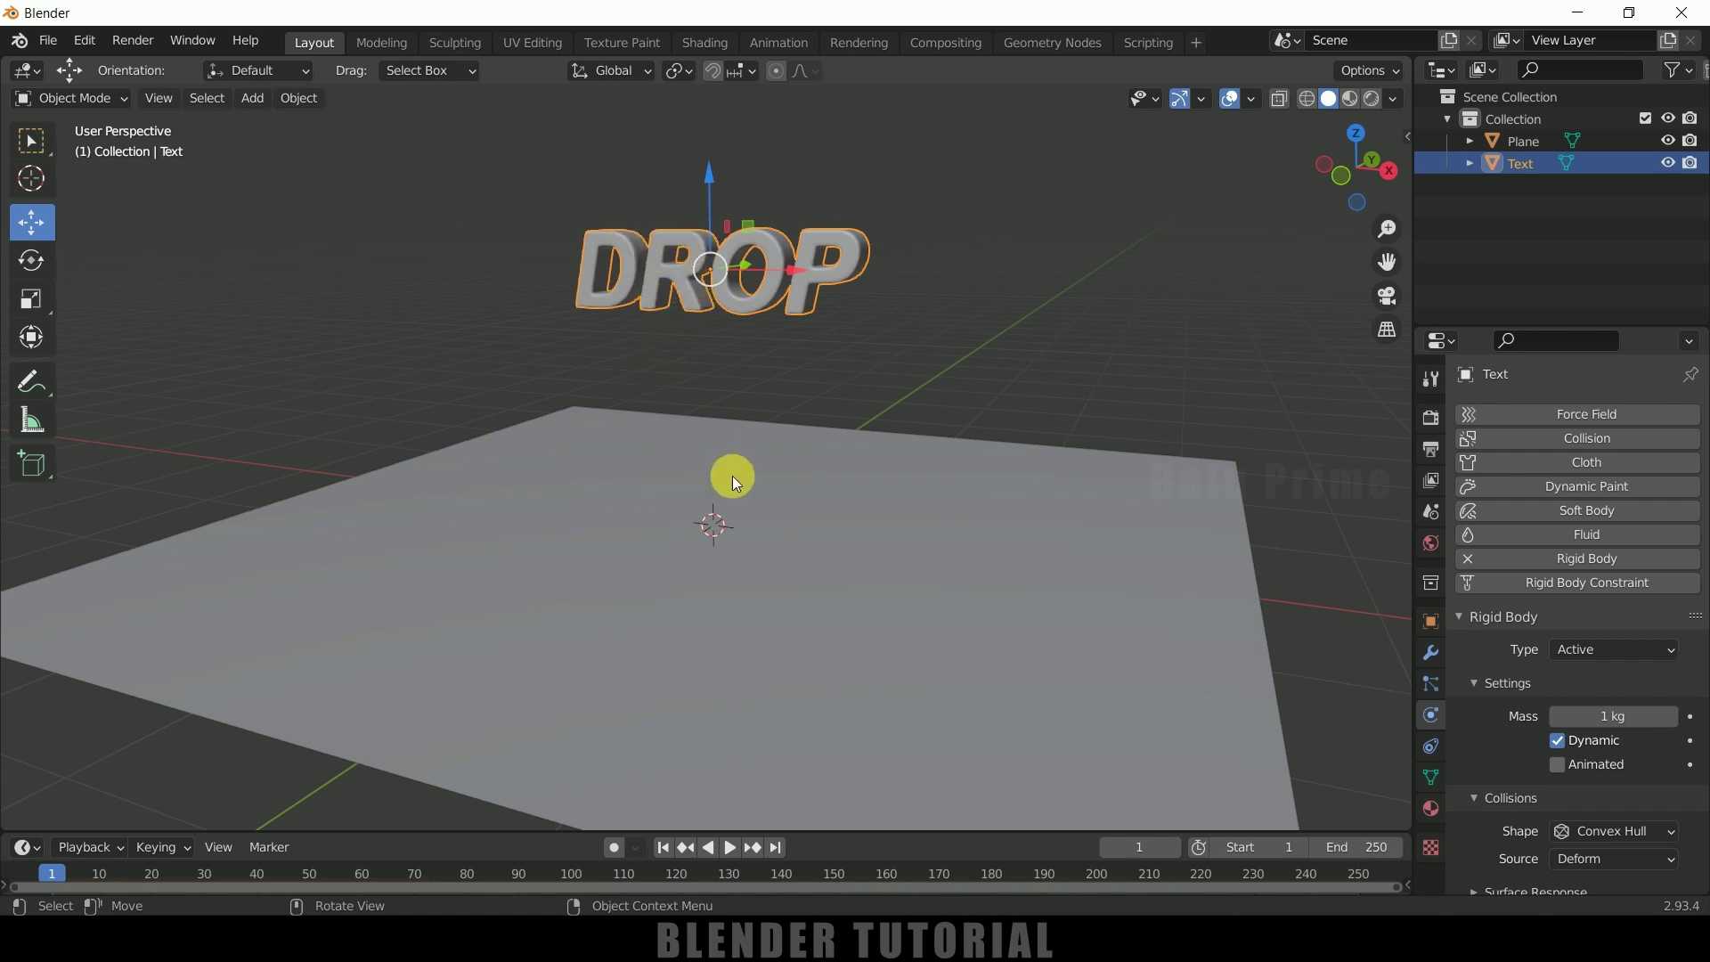
middle_click_drag(803, 378, 922, 313)
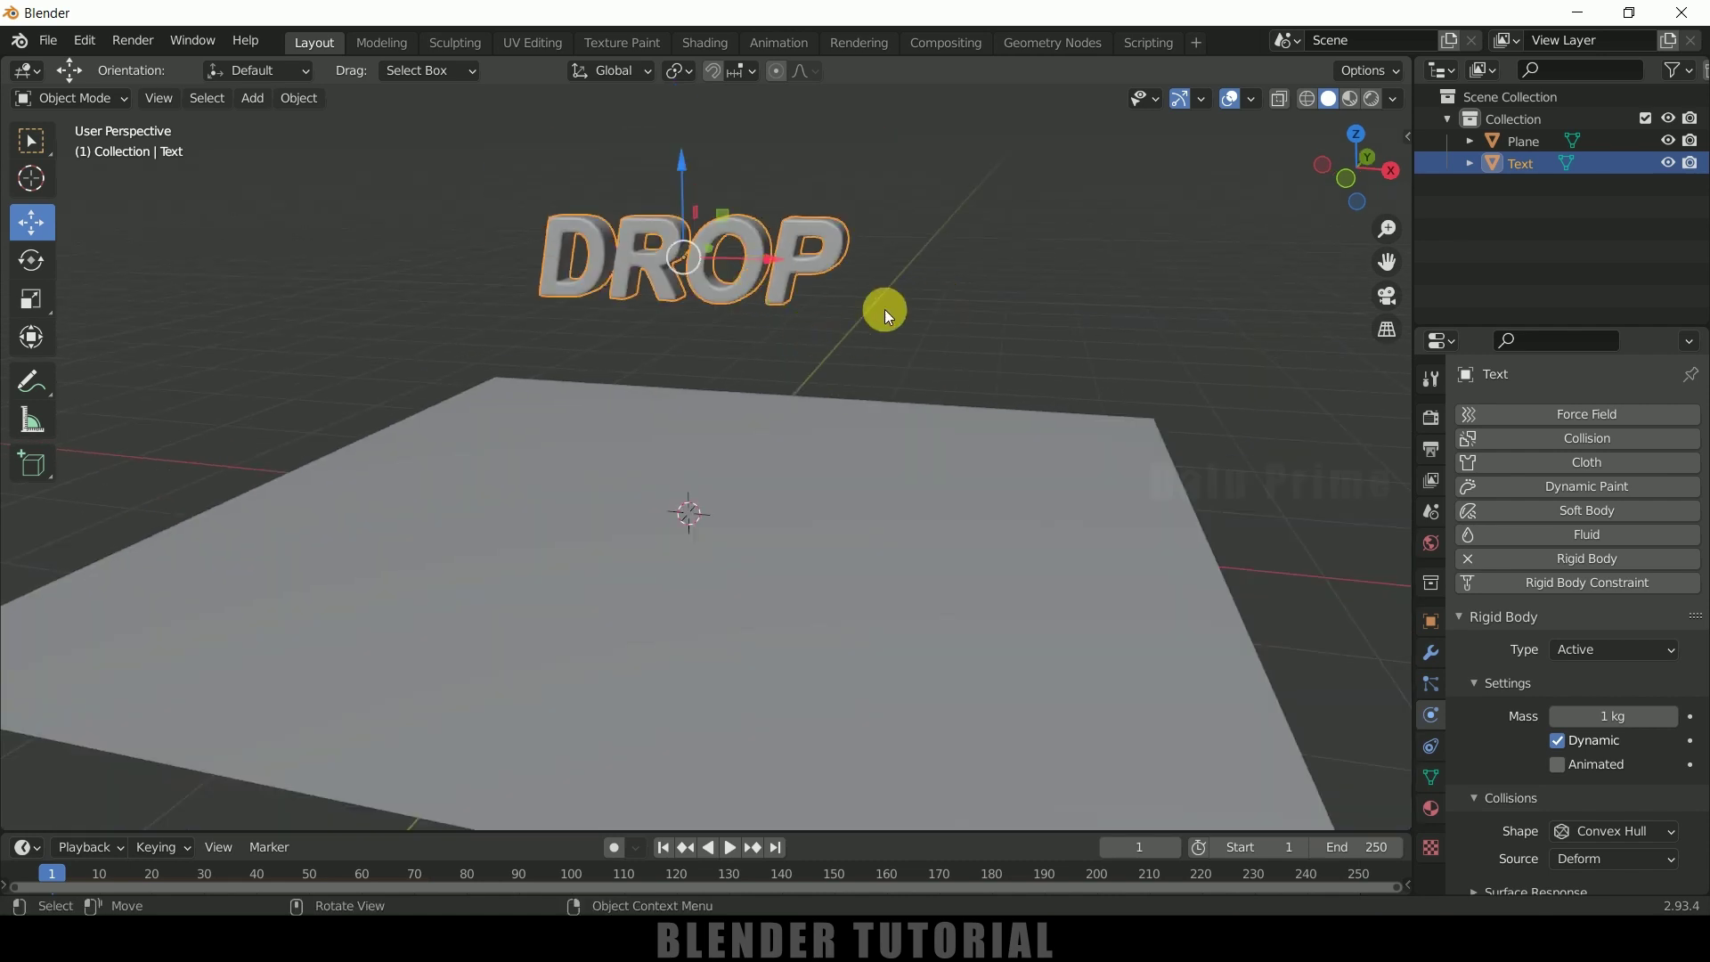
- Separate the DROP text mesh by loose parts and return to Object Mode
key("Tab")
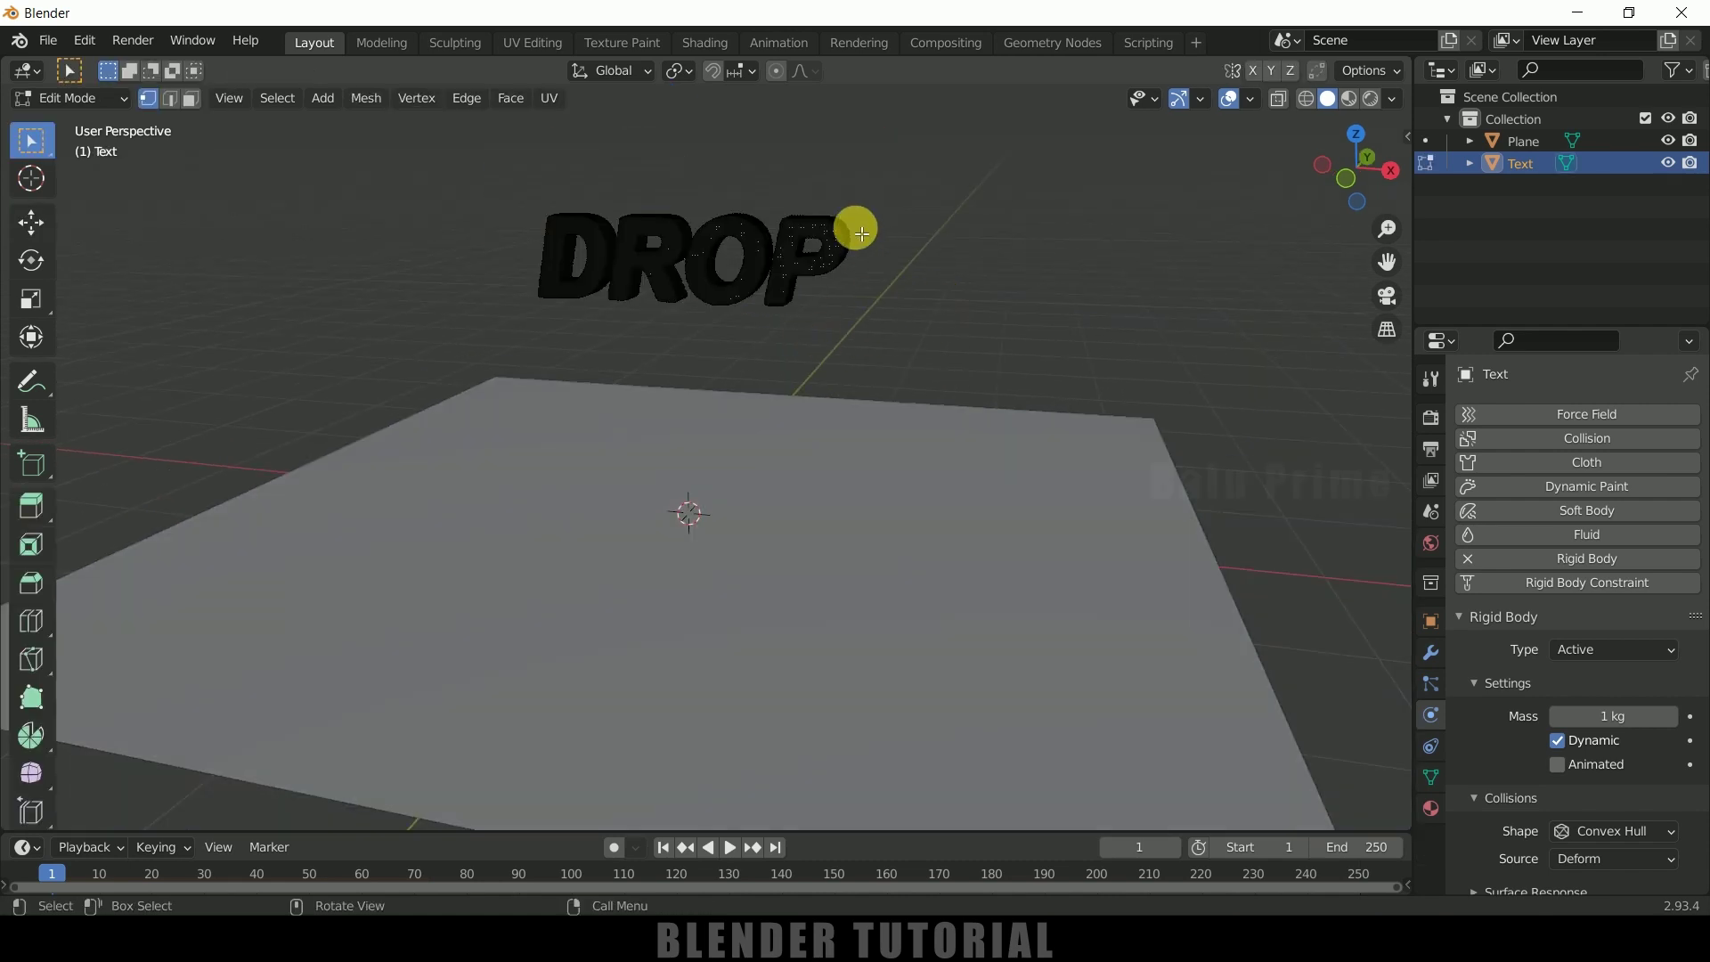
key("a")
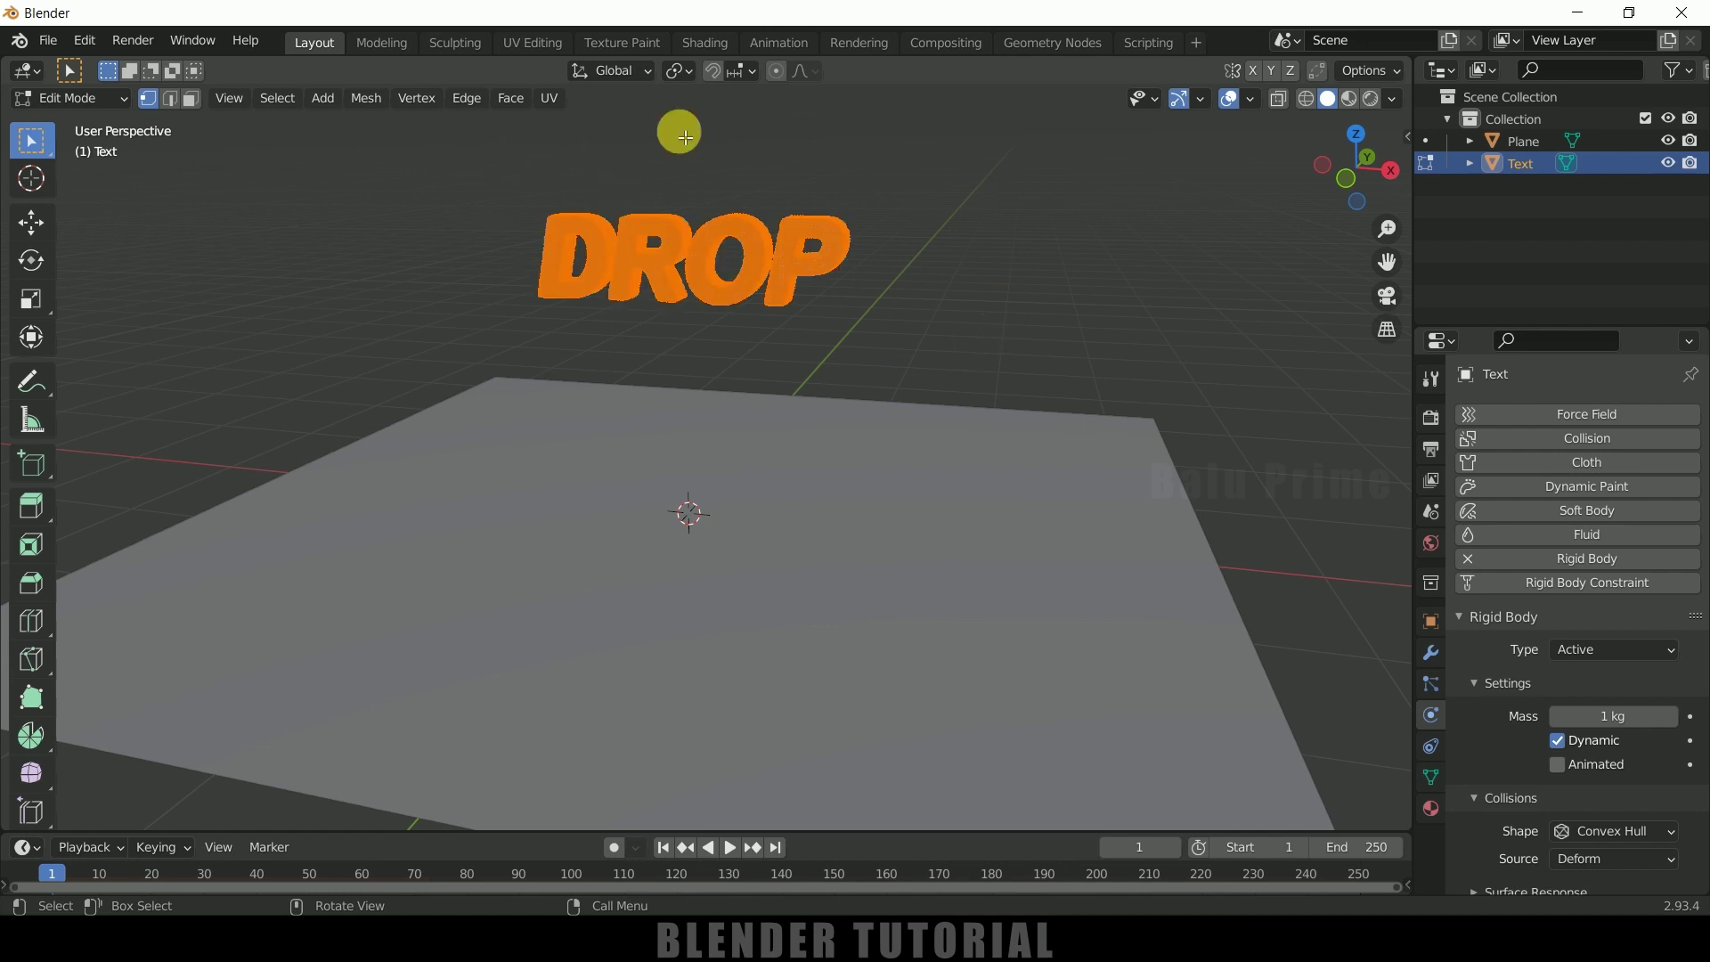
key("p")
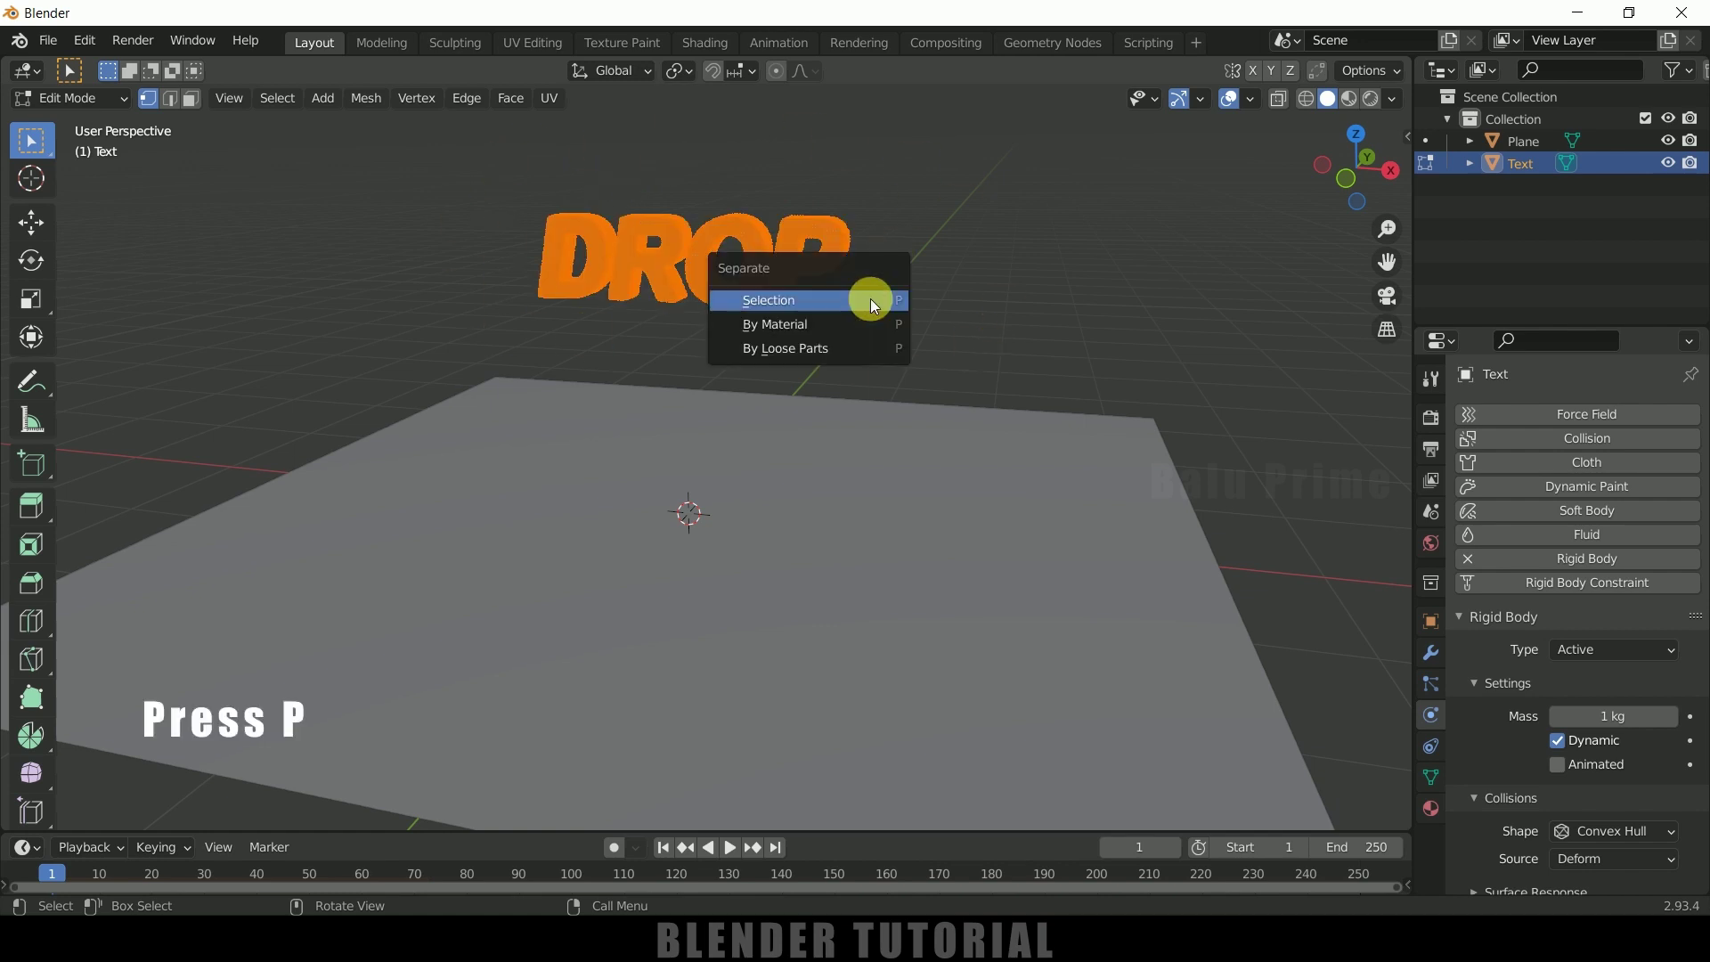
left_click(805, 349)
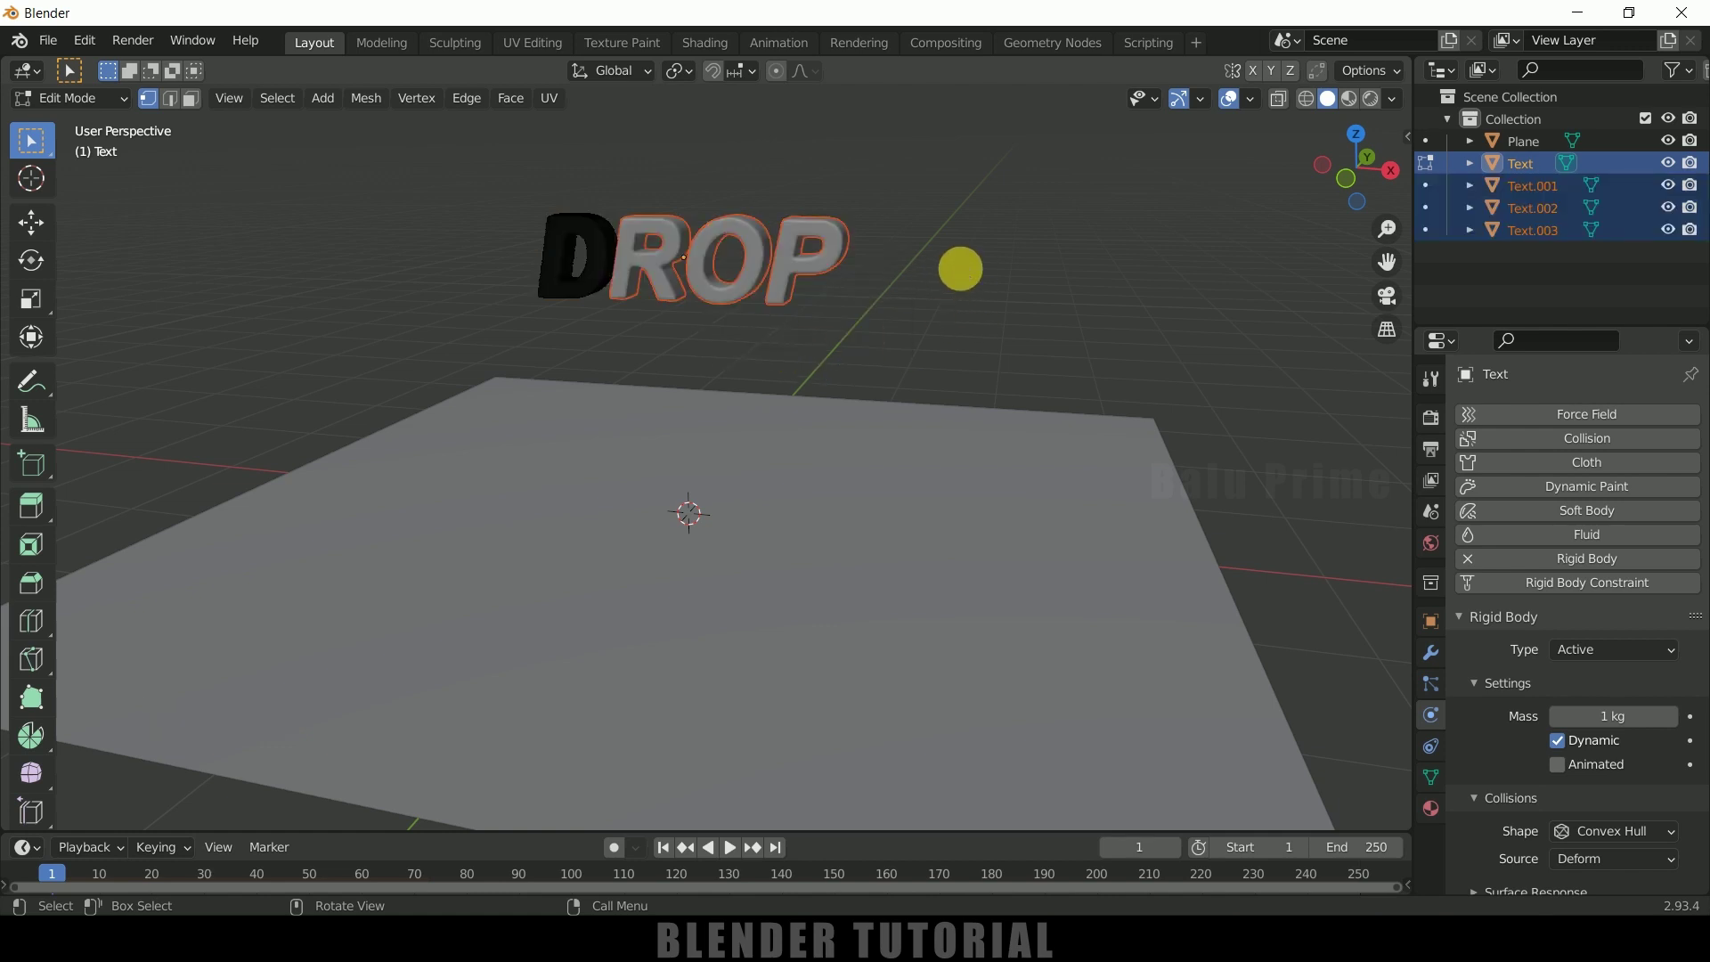
key("Tab")
- Select the D, R, O and P letters one by one to confirm they are separate
left_click(598, 293)
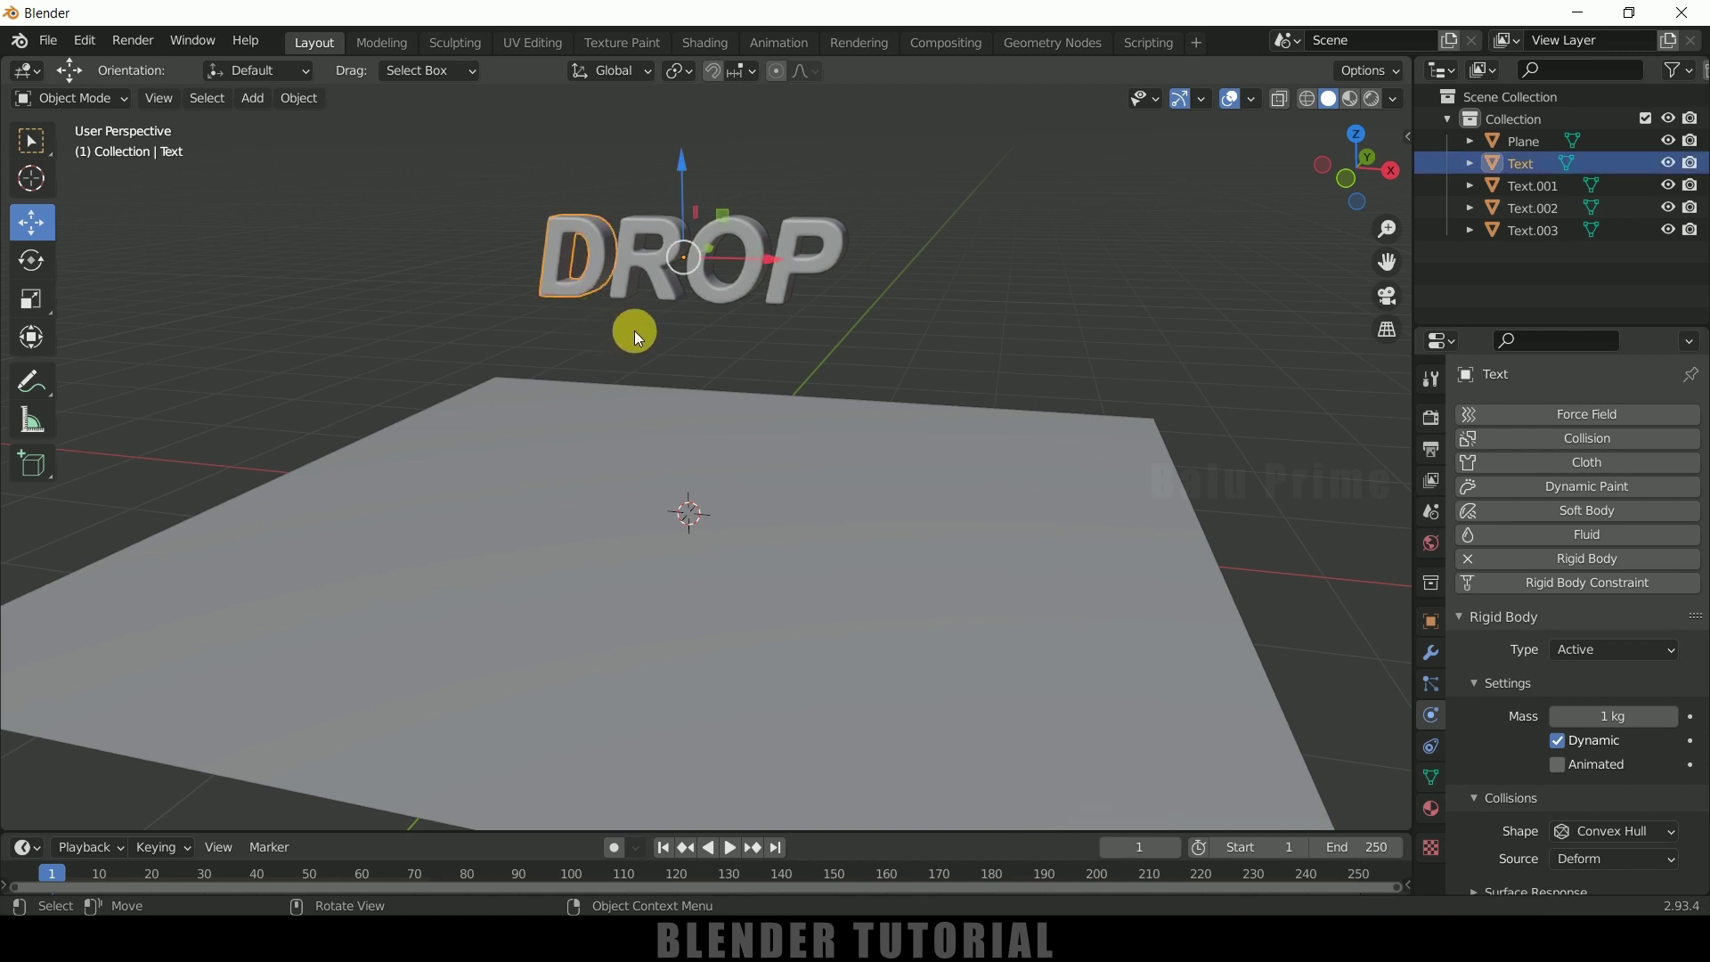
left_click(628, 276)
left_click(735, 274)
left_click(801, 267)
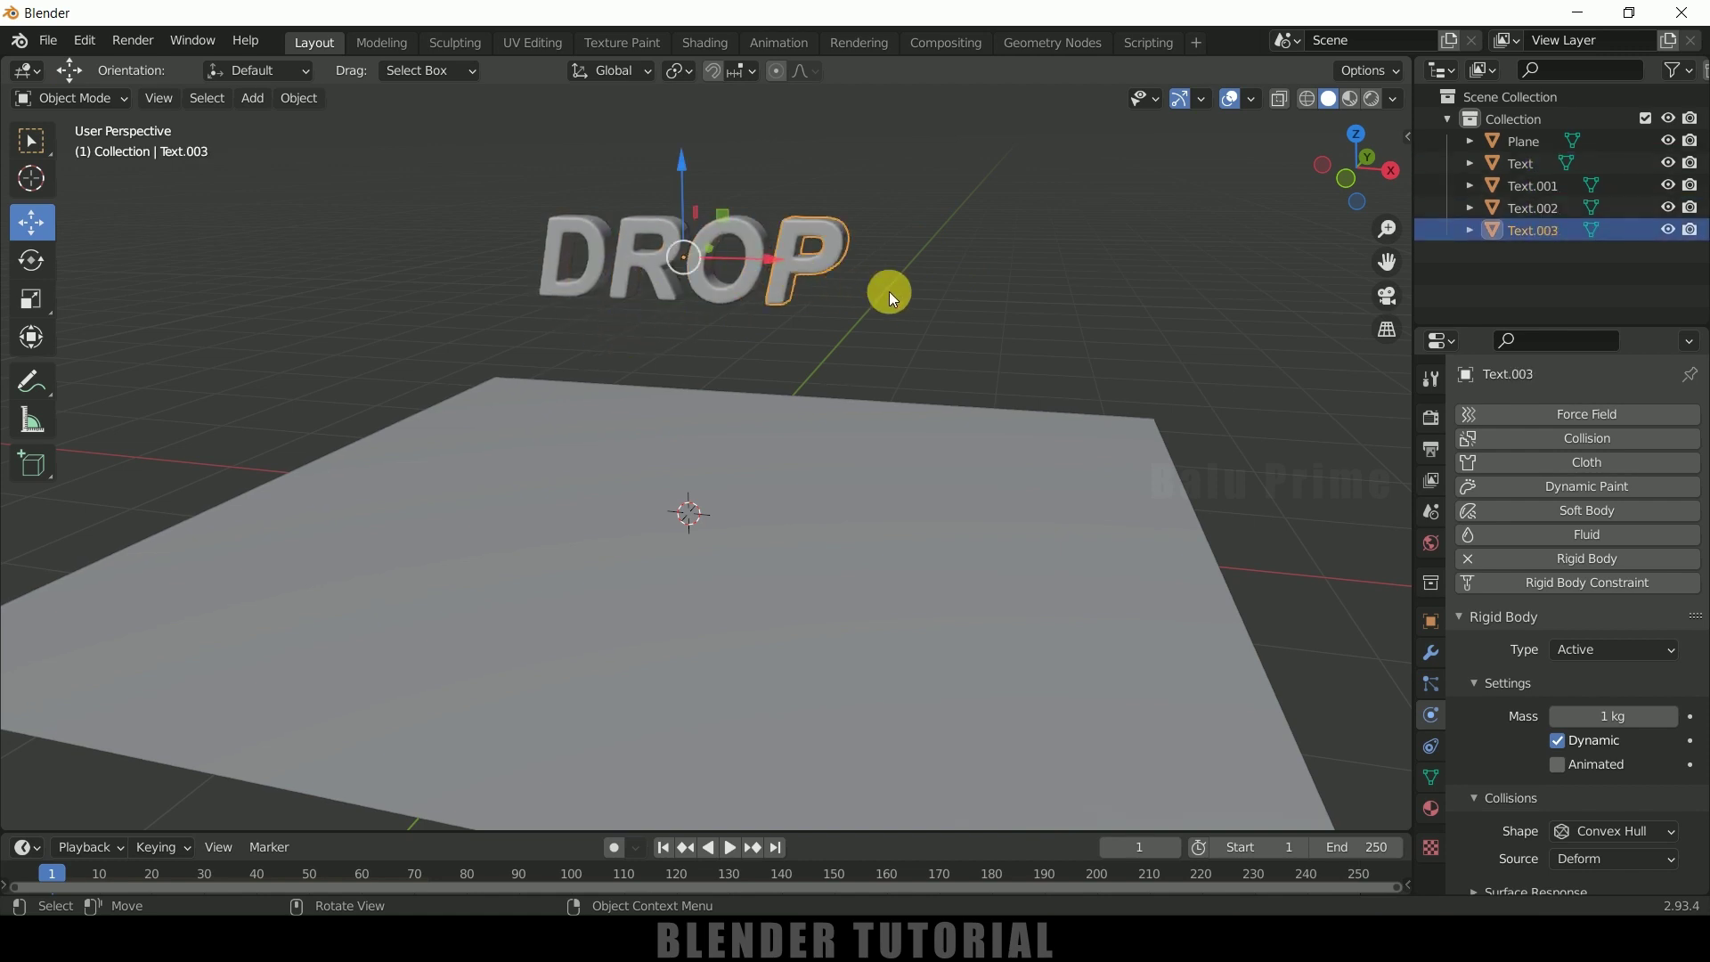
- Box-select the letters, deselect them, then play the simulation and rewind to frame 1
left_click_drag(451, 168, 1012, 297)
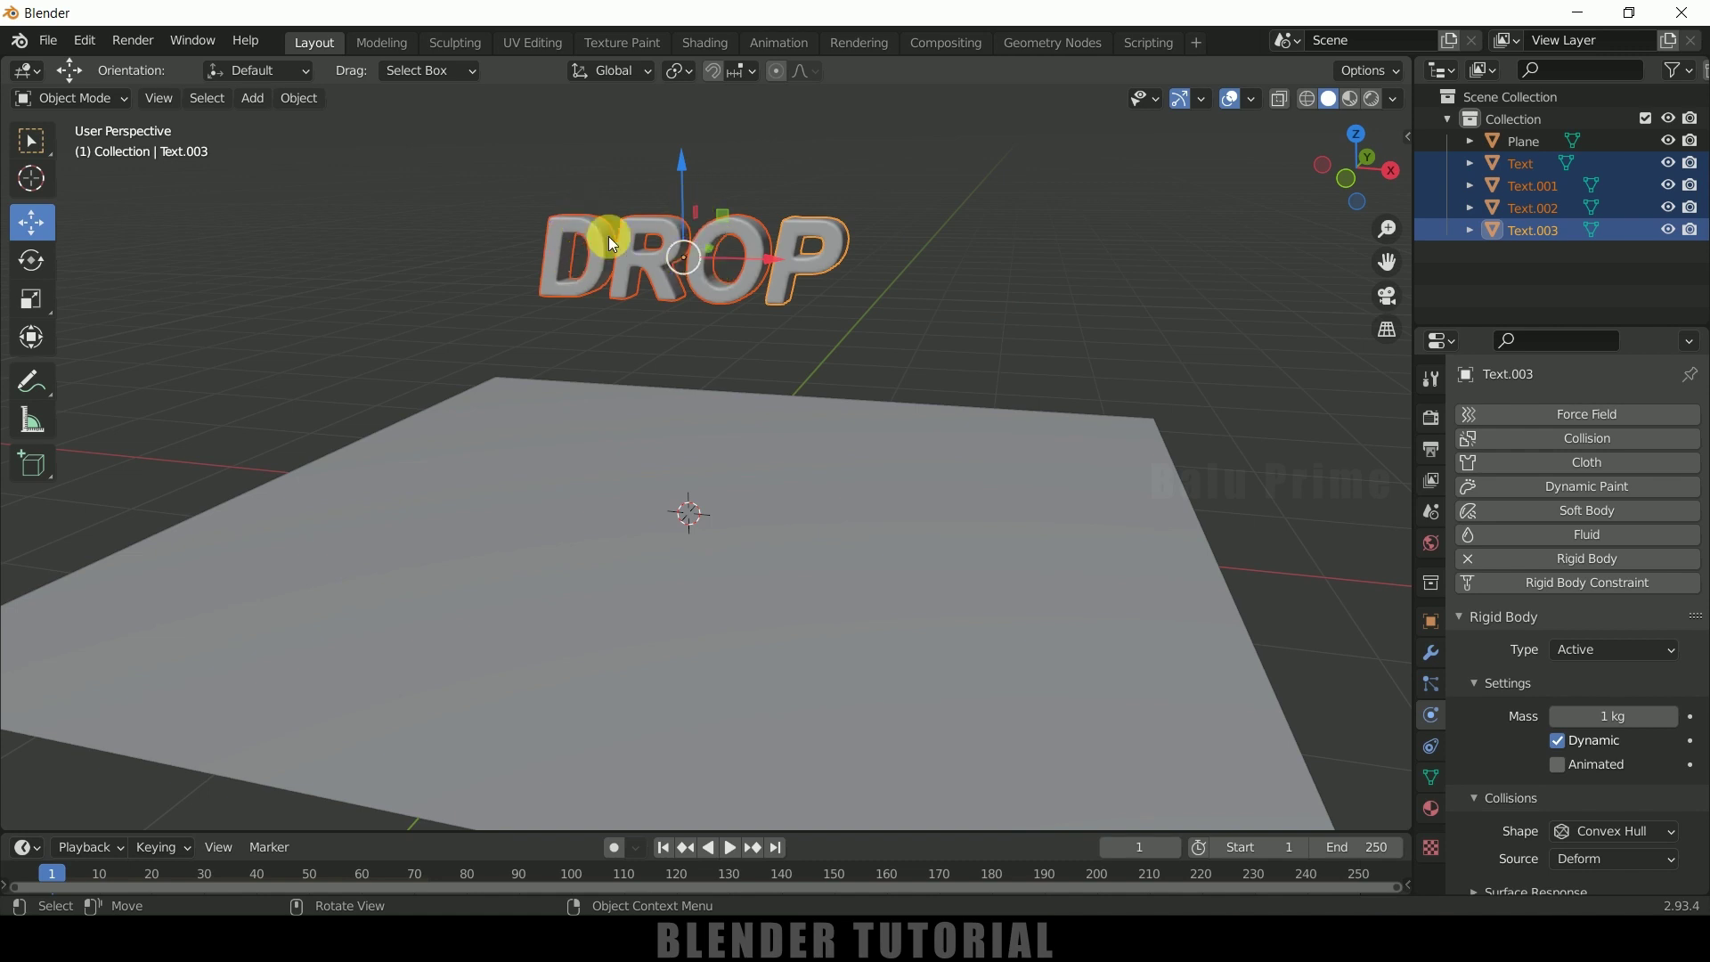
left_click(934, 278)
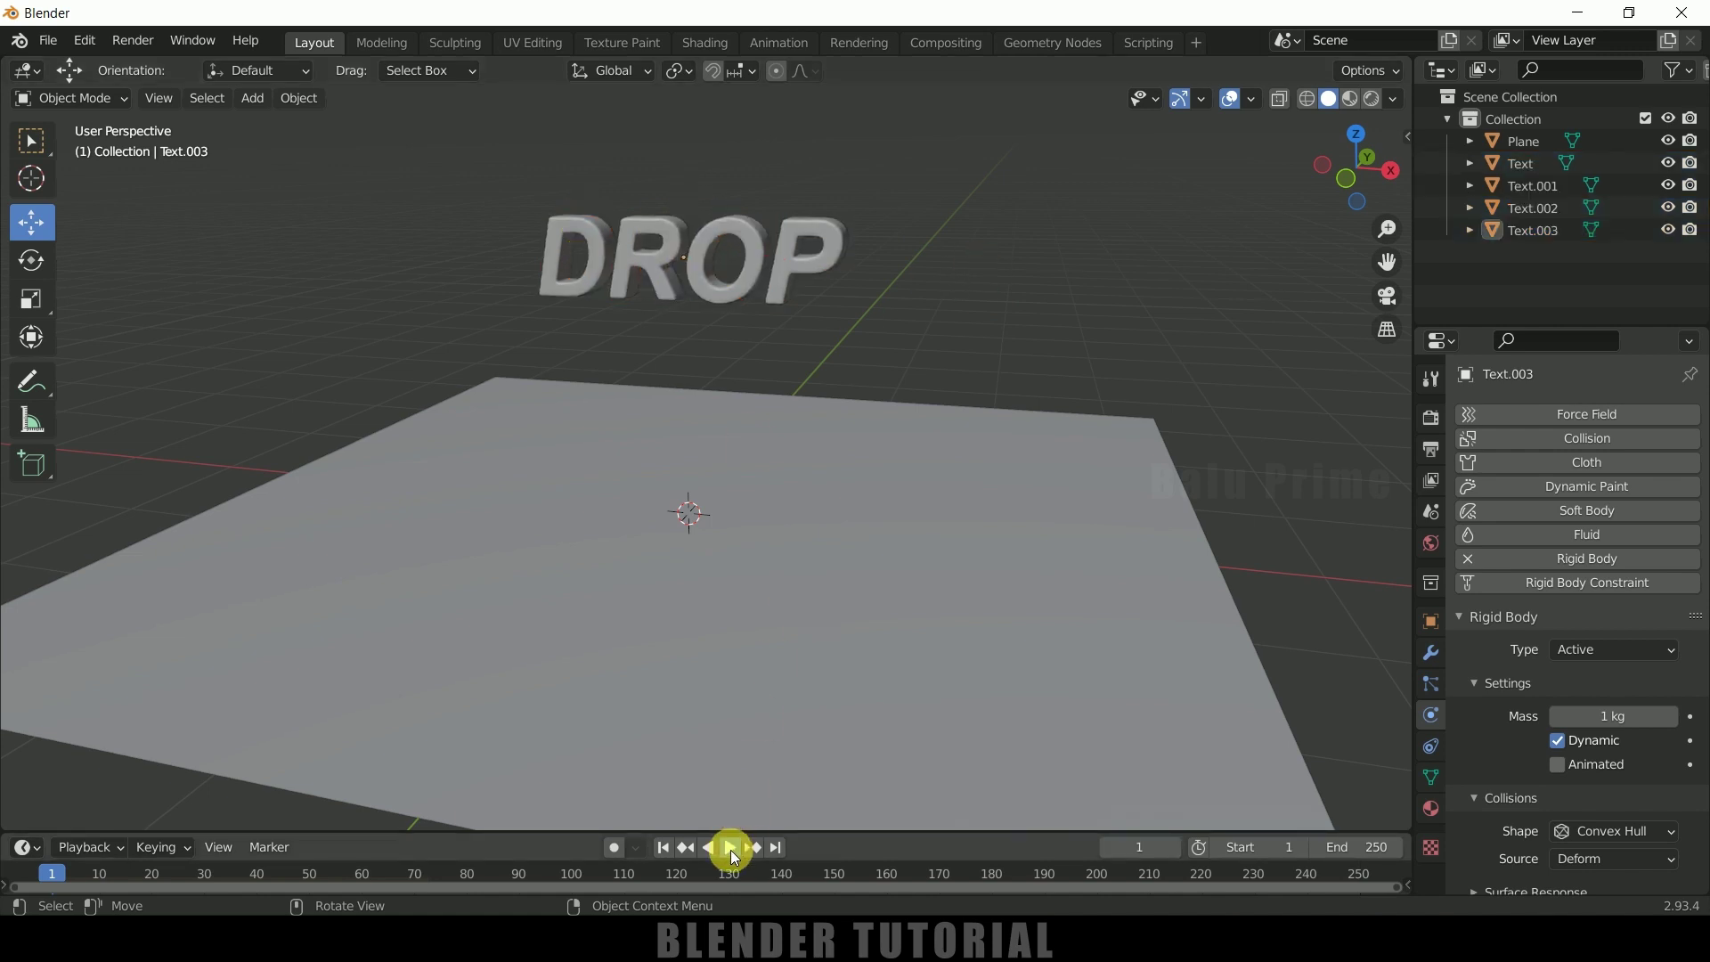
left_click(731, 847)
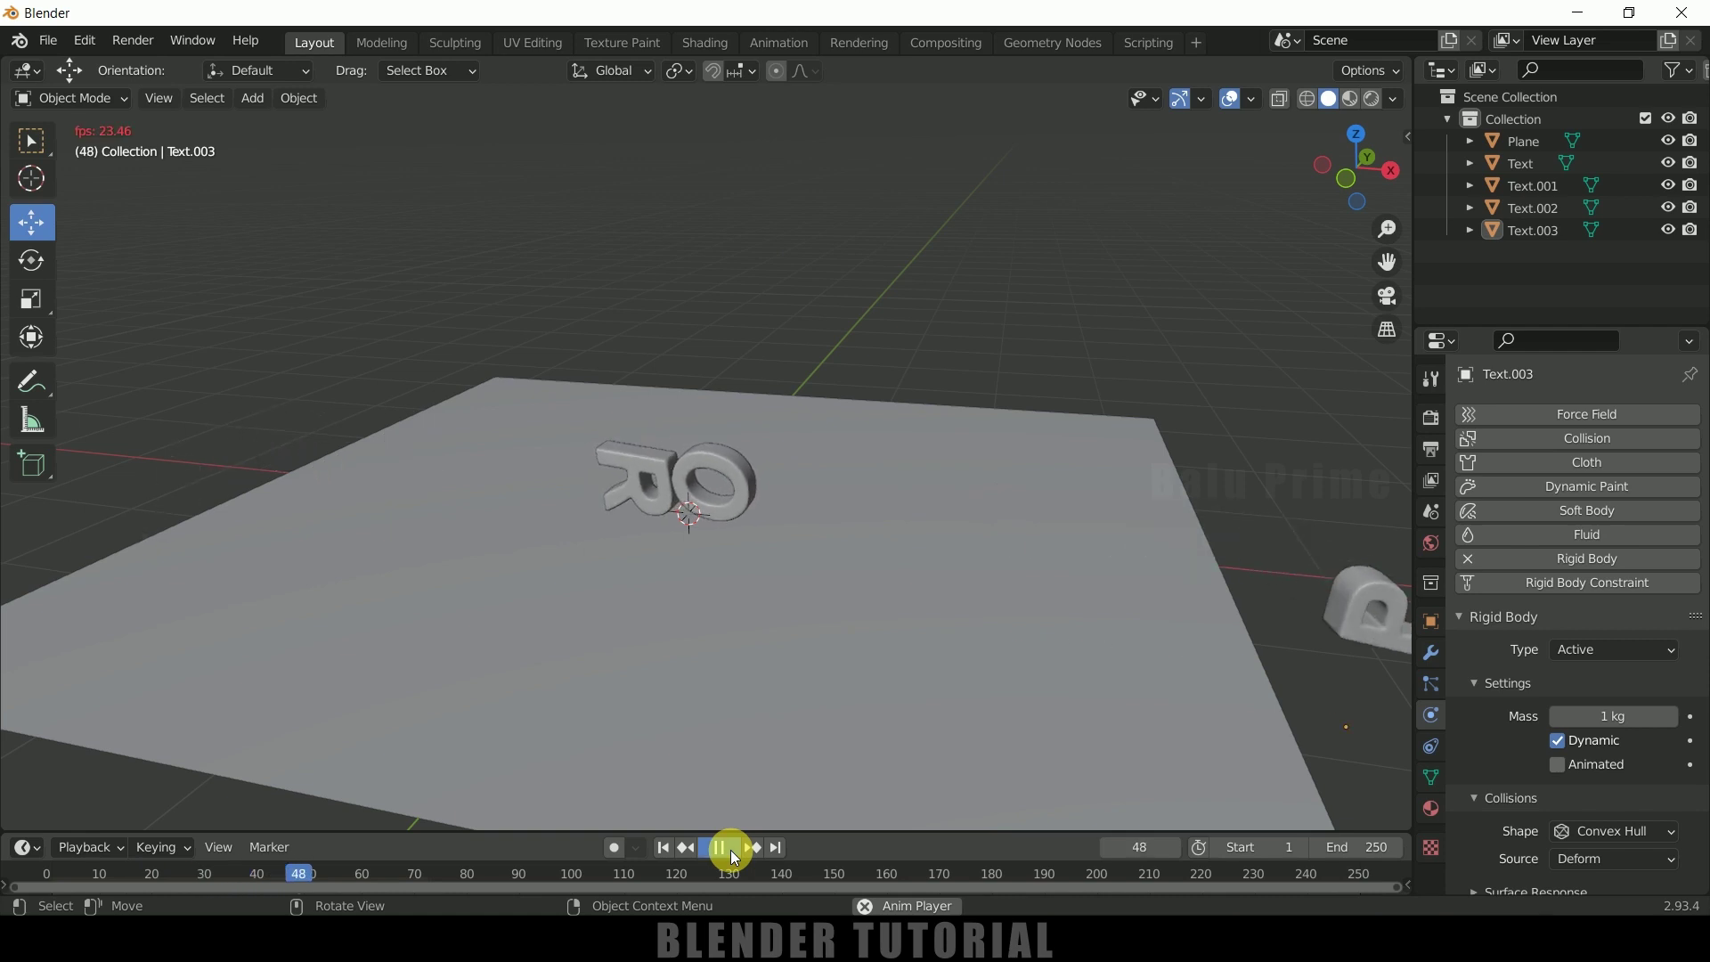
left_click(730, 847)
left_click(663, 847)
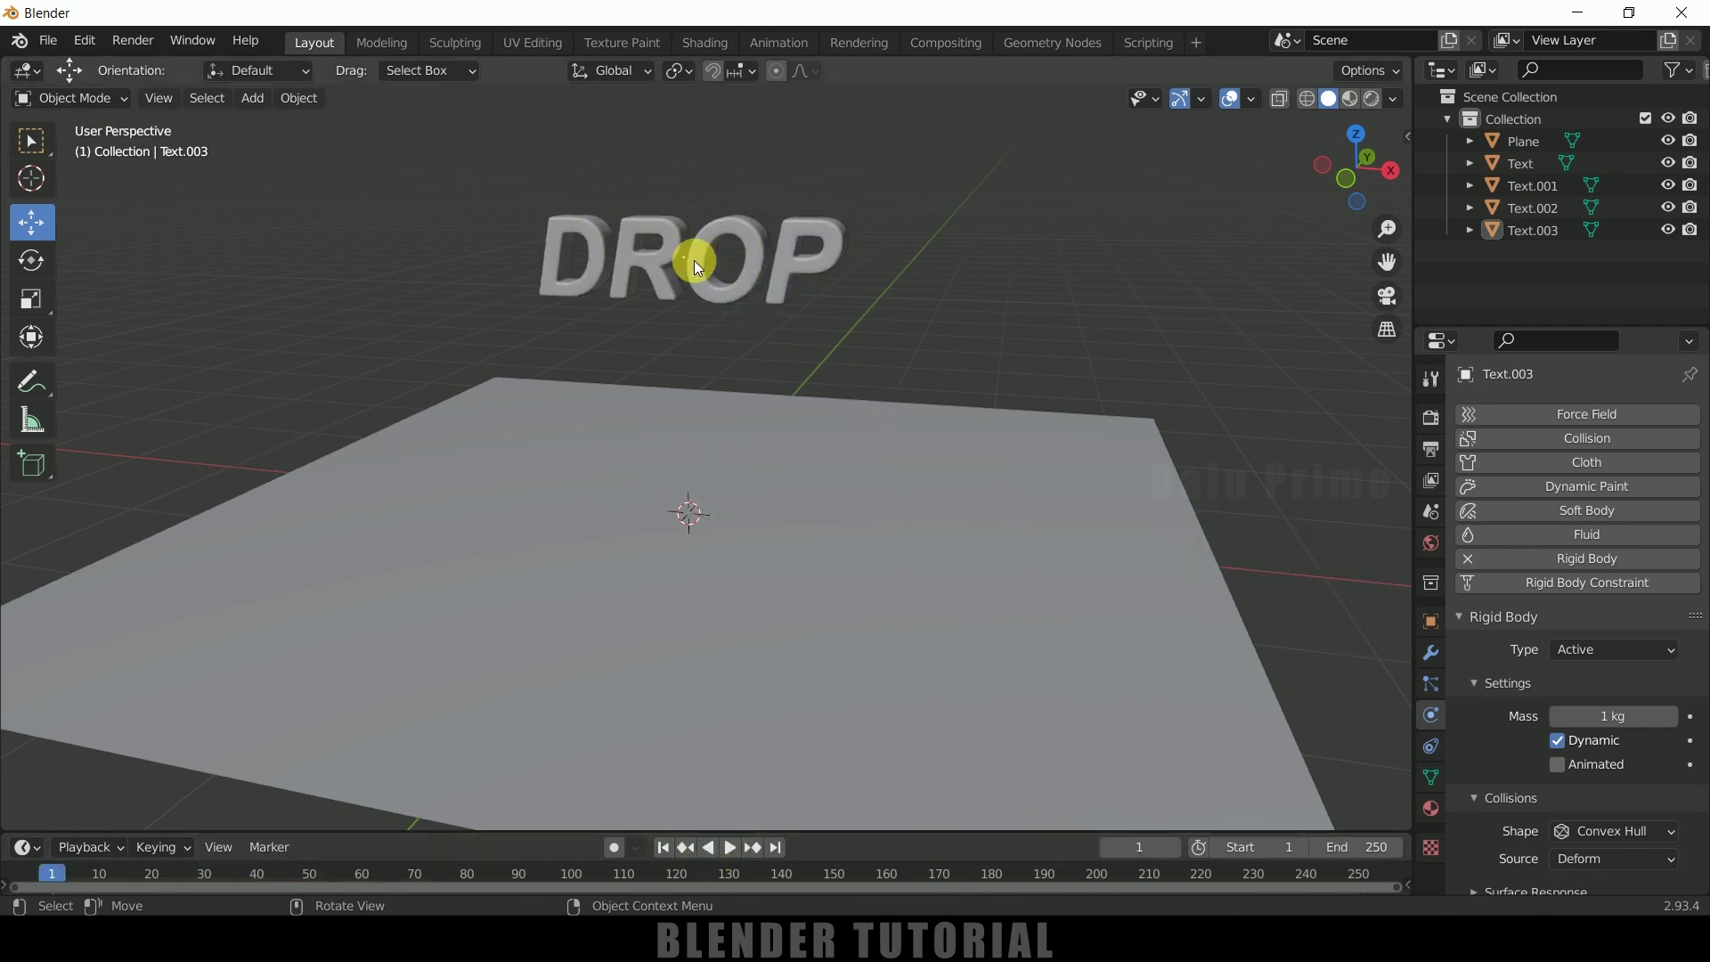
- Select all four DROP letters and set each one's origin to its geometry
left_click(606, 276)
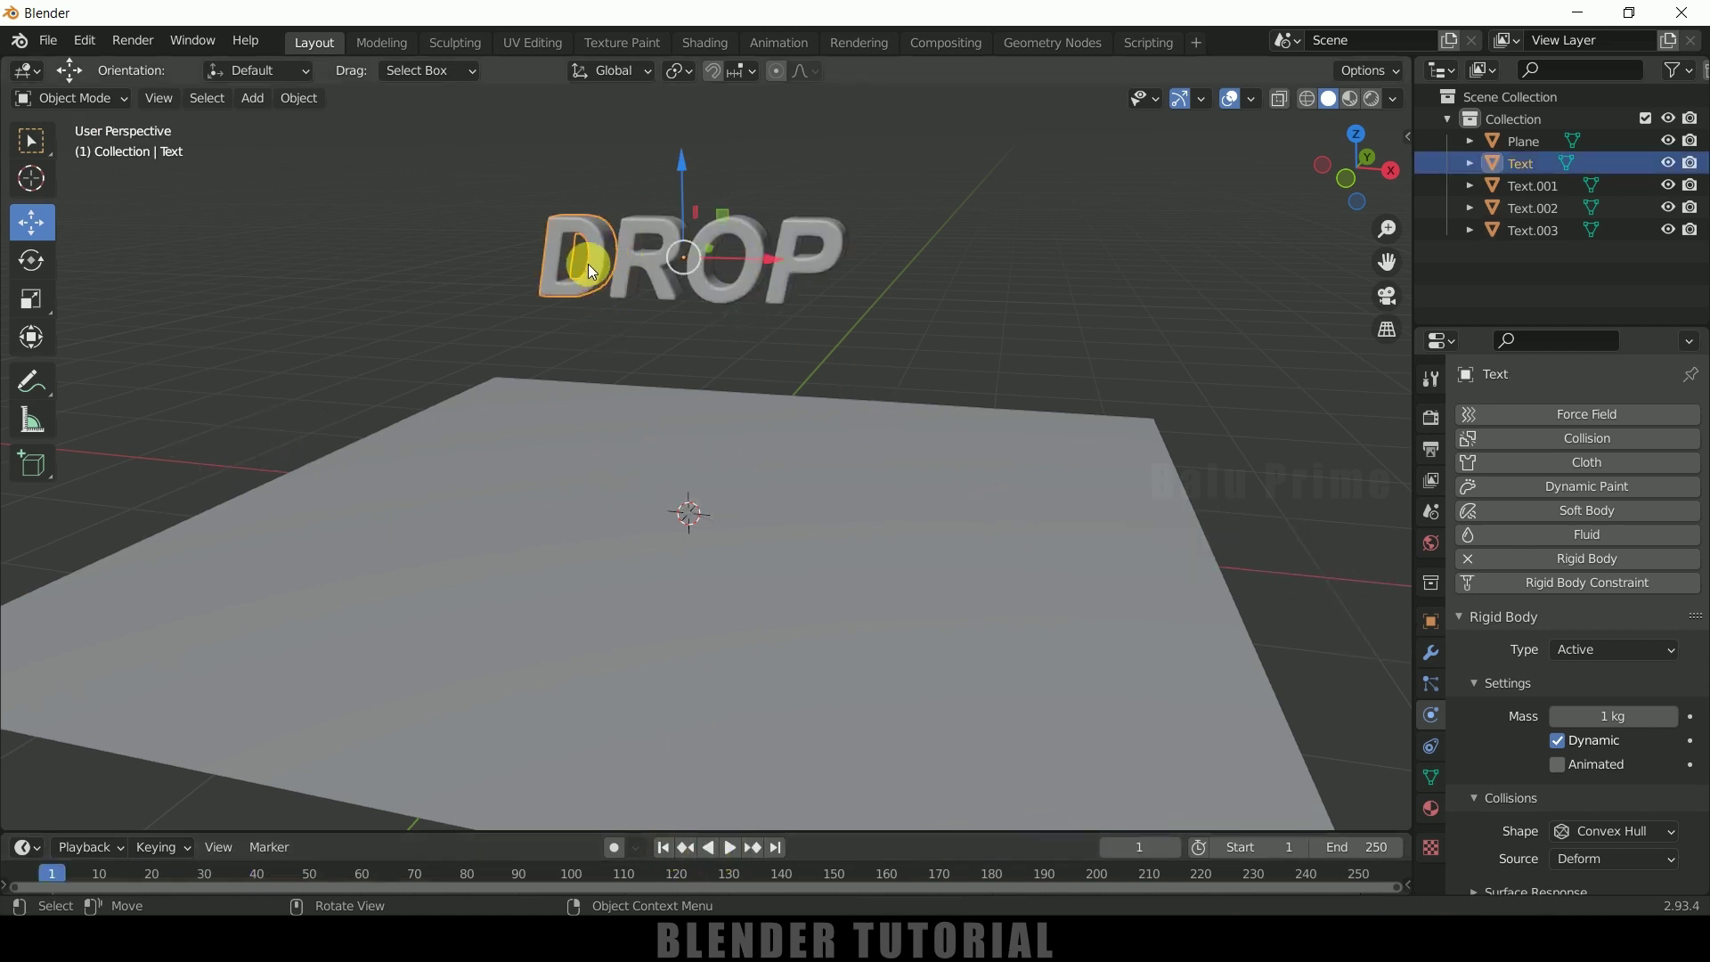
left_click(639, 267)
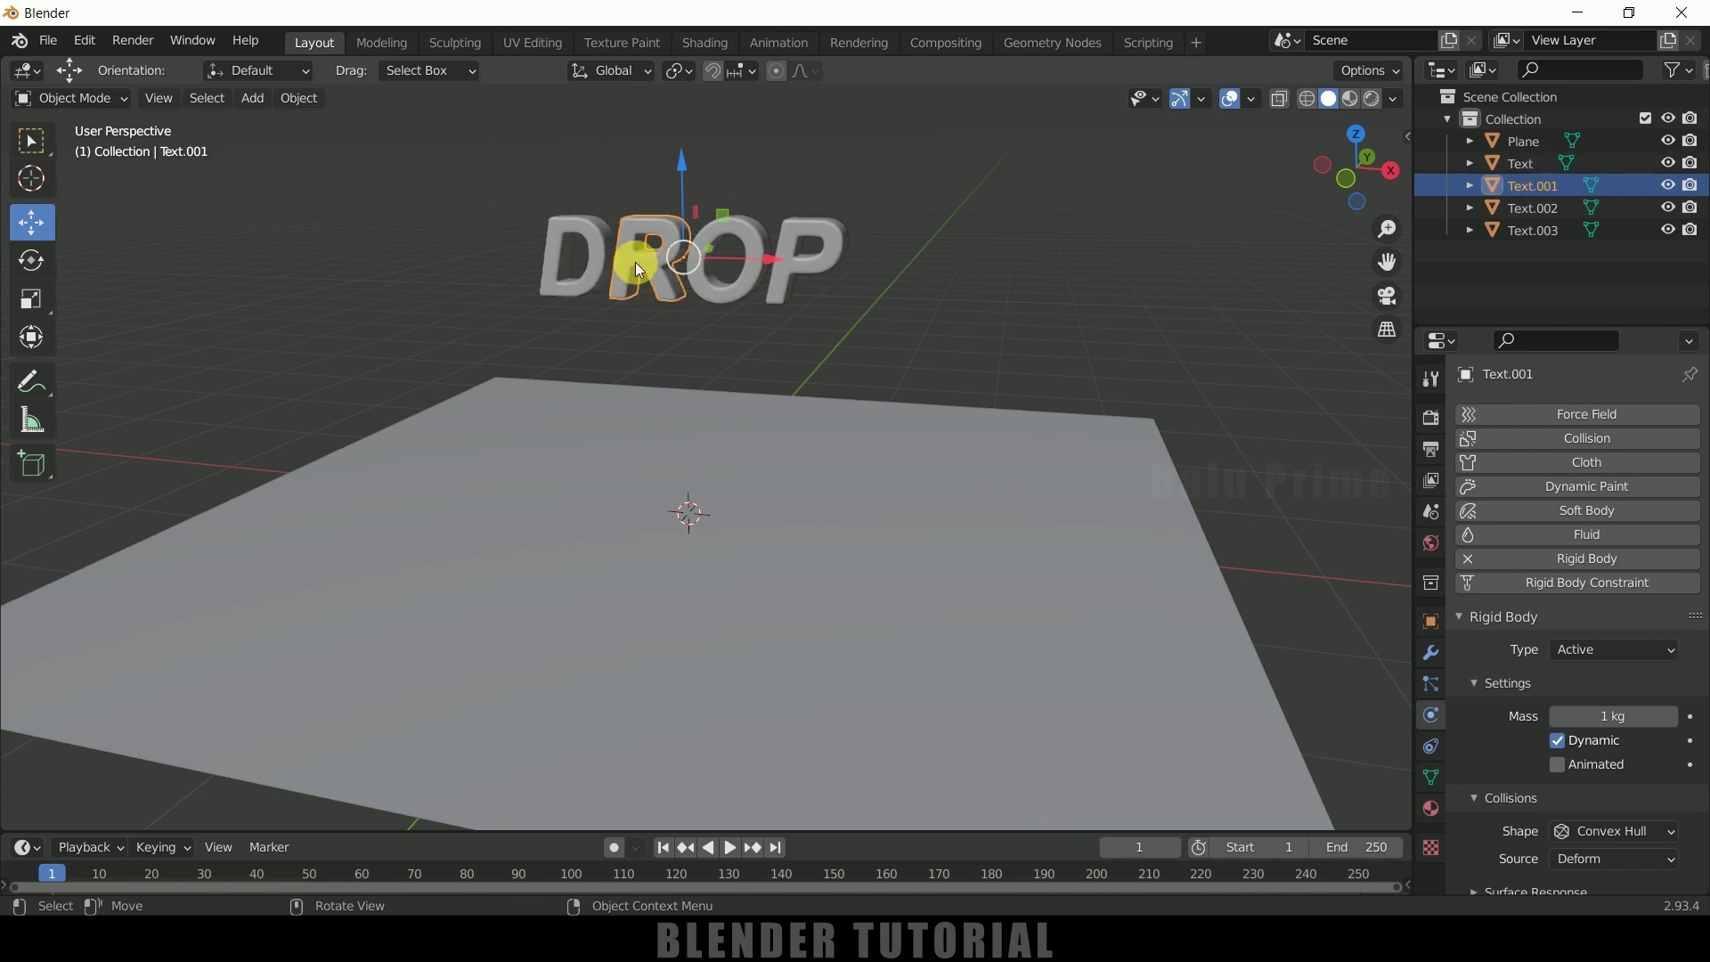
left_click(775, 290)
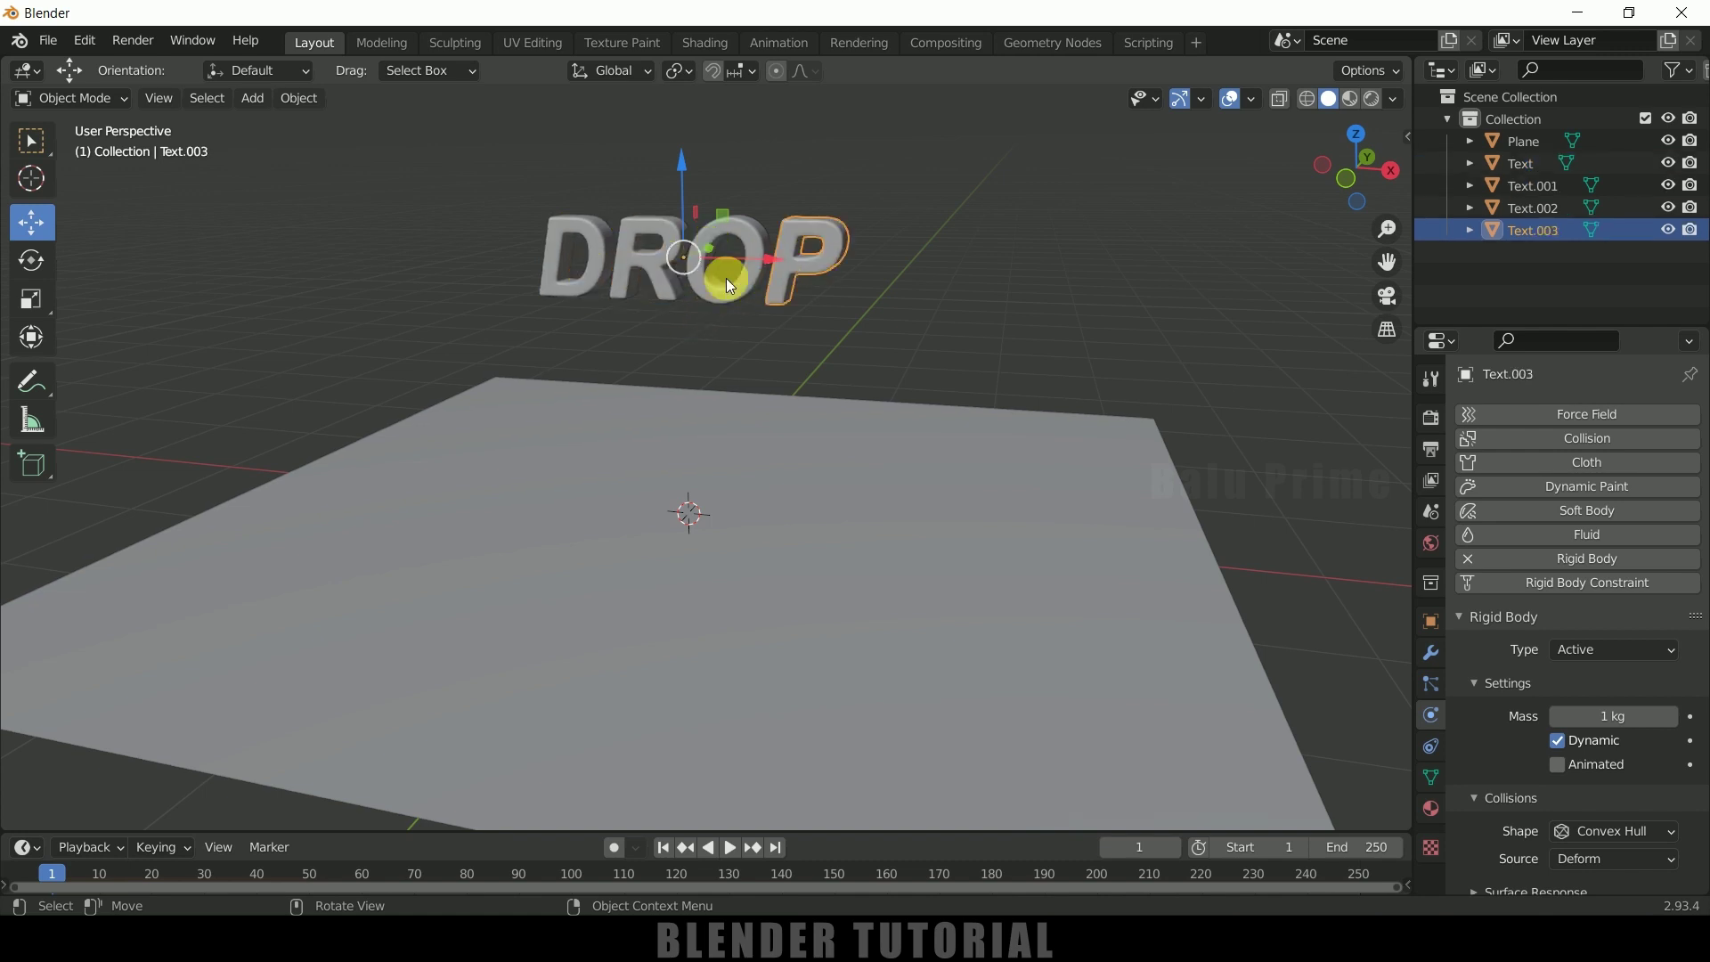
left_click_drag(699, 242, 996, 311)
left_click(307, 102)
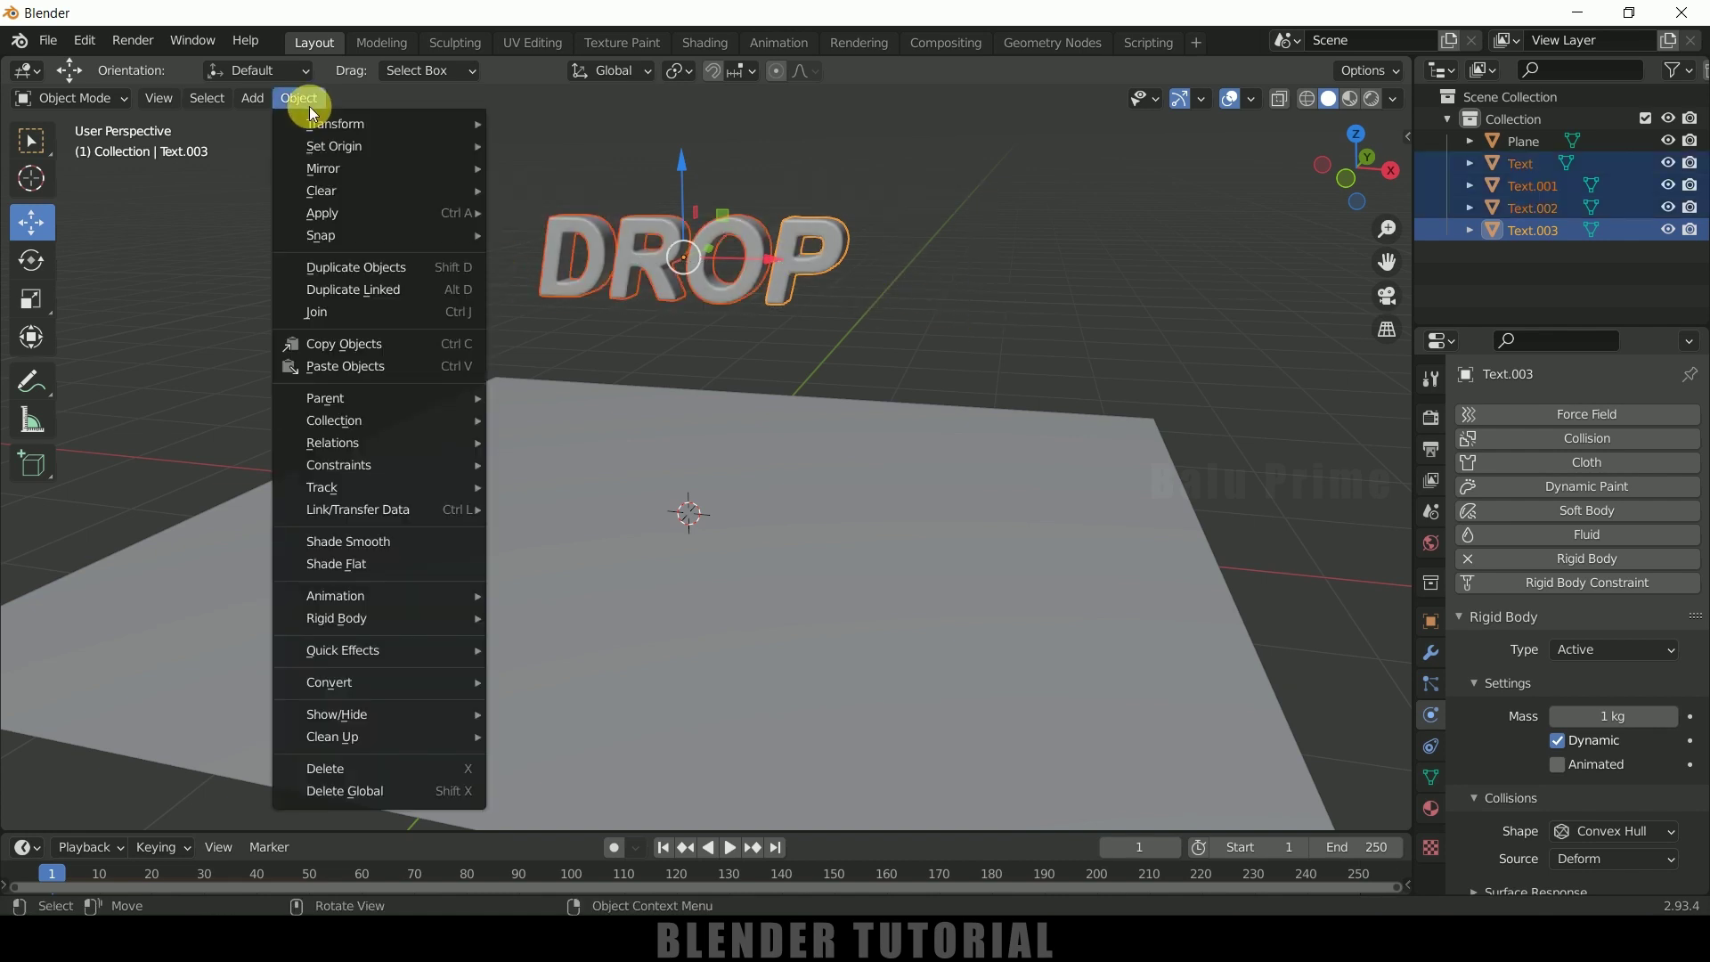
mouse_move(371, 148)
left_click(591, 174)
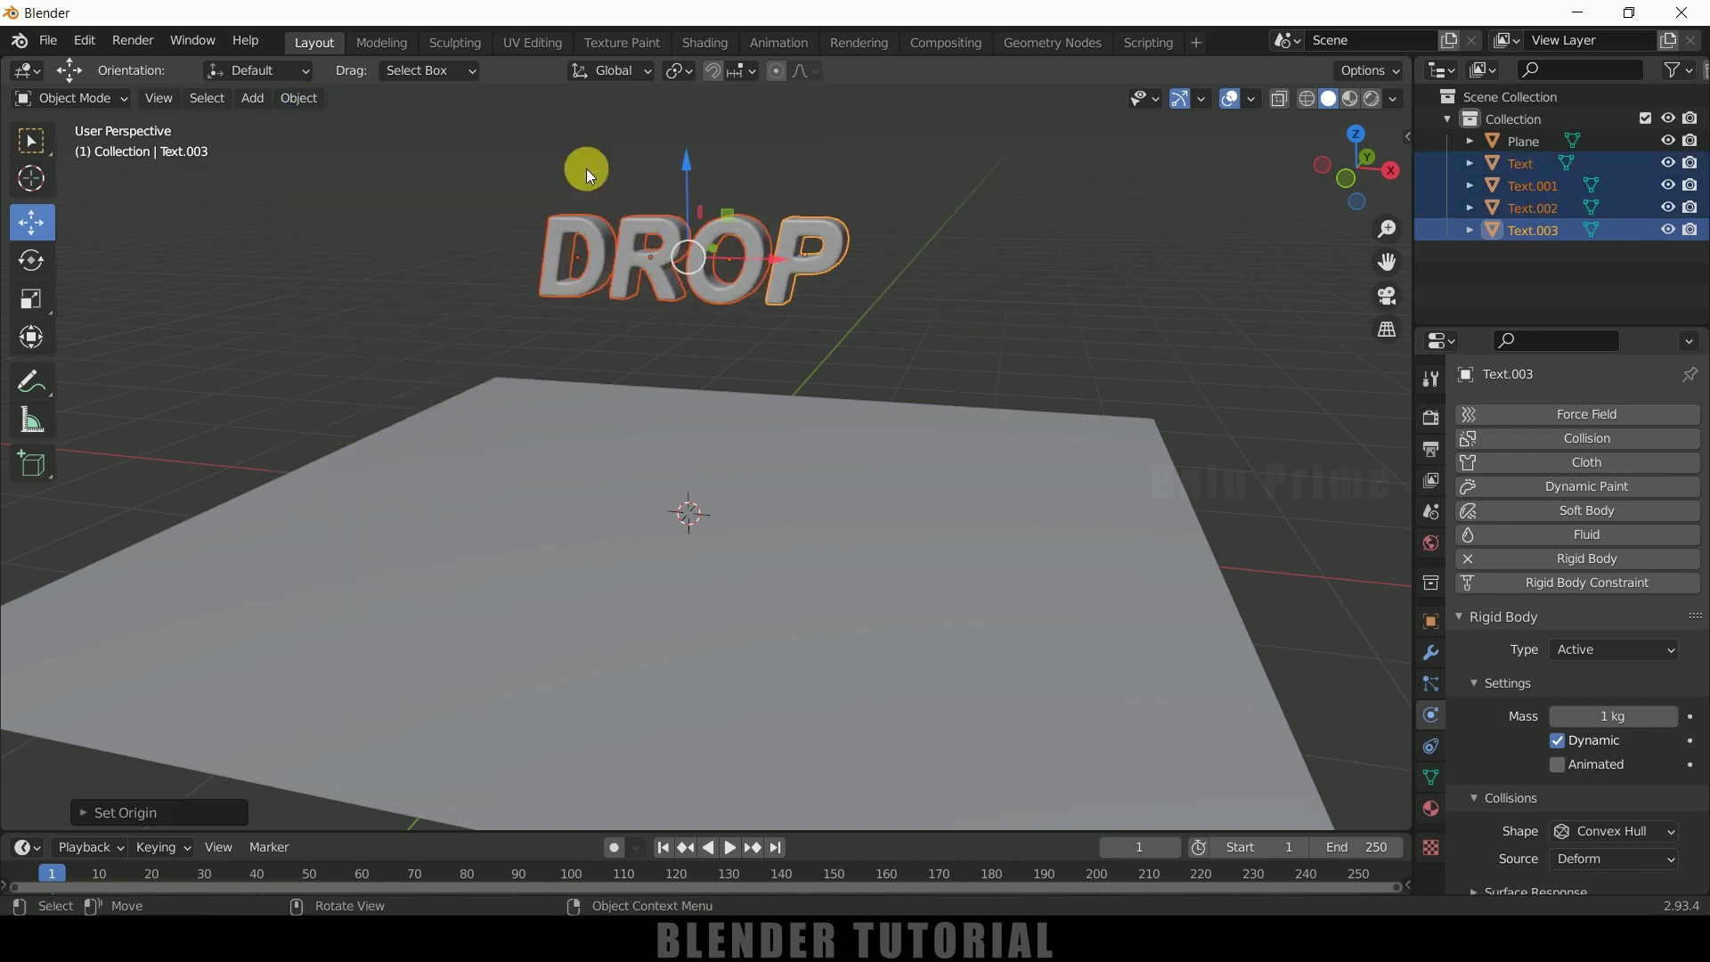
- Play the simulation to watch the letters fall separately, rewind, and deselect them
left_click(726, 844)
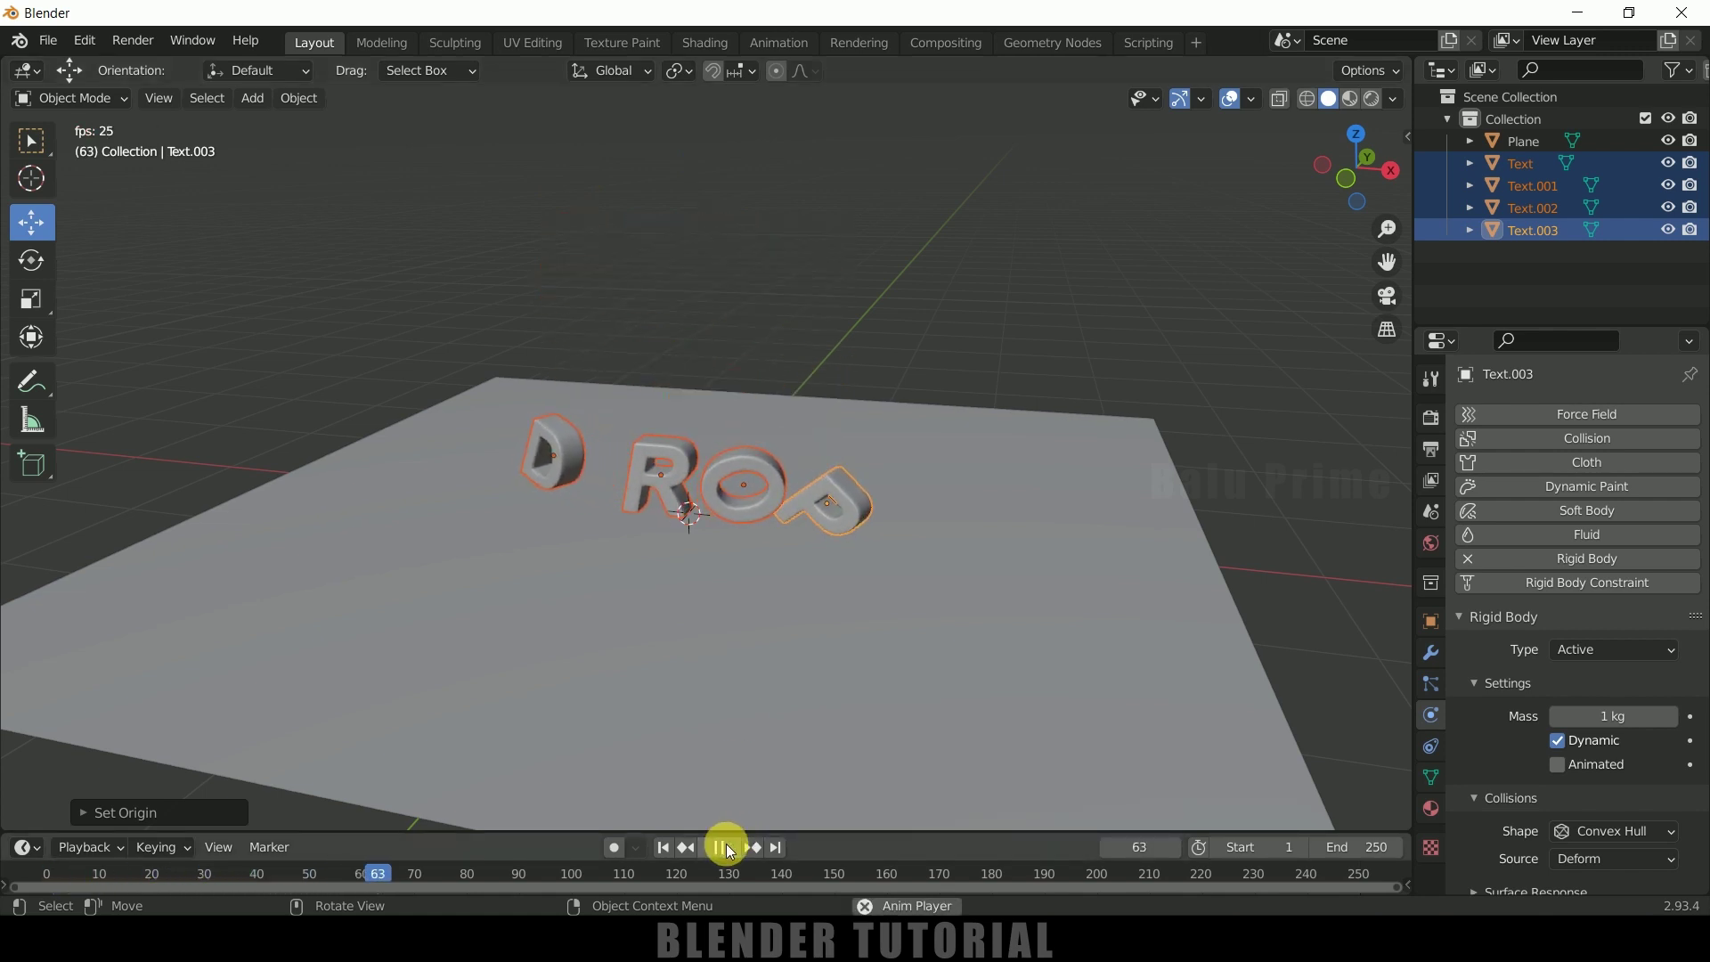
left_click(725, 843)
left_click(666, 851)
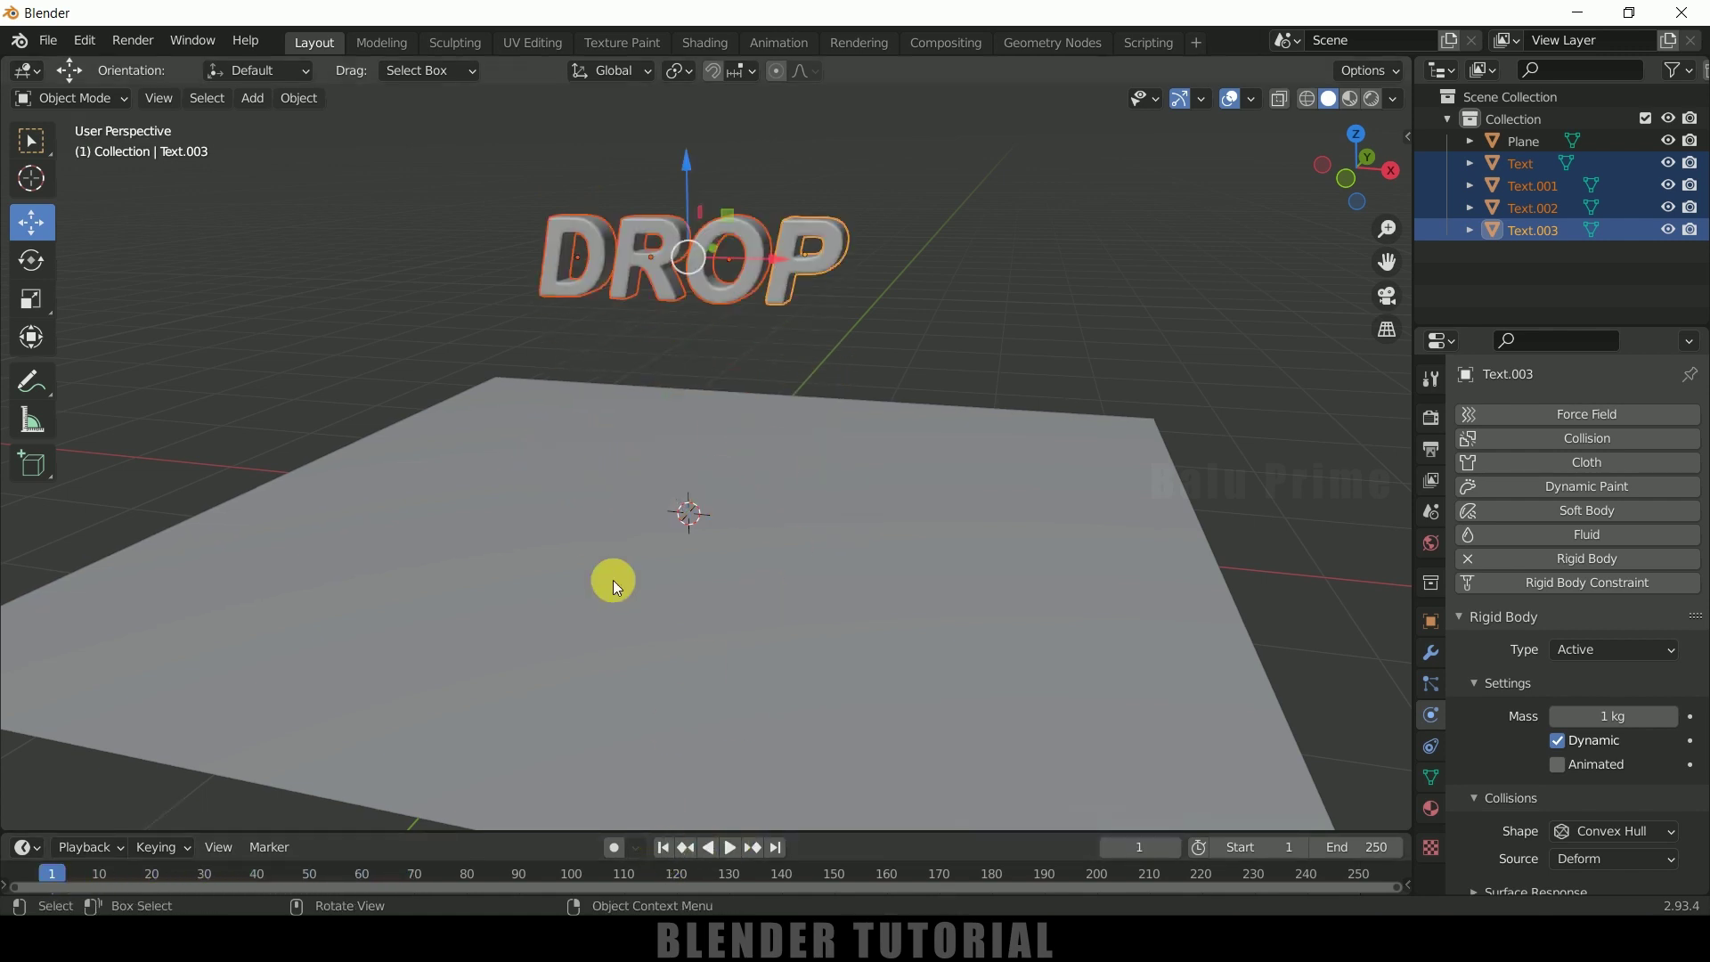
left_click(983, 233)
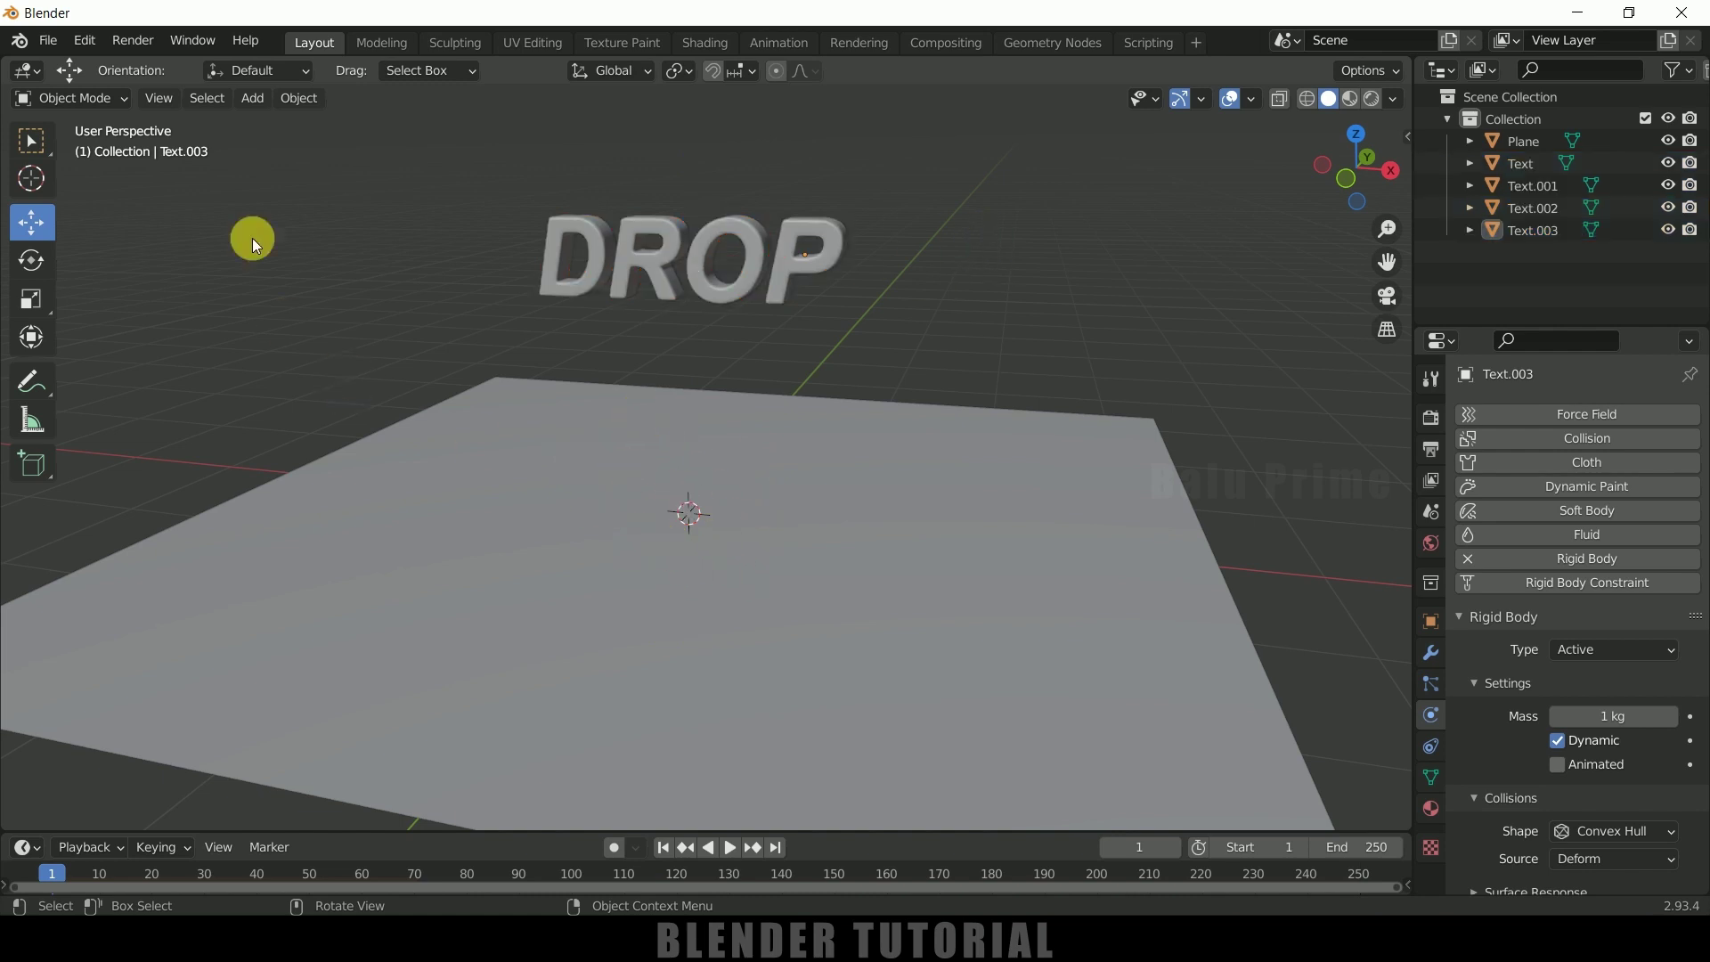
- Add a mesh cube and scale it down to about 0.415
left_click(253, 99)
mouse_move(279, 123)
left_click(450, 142)
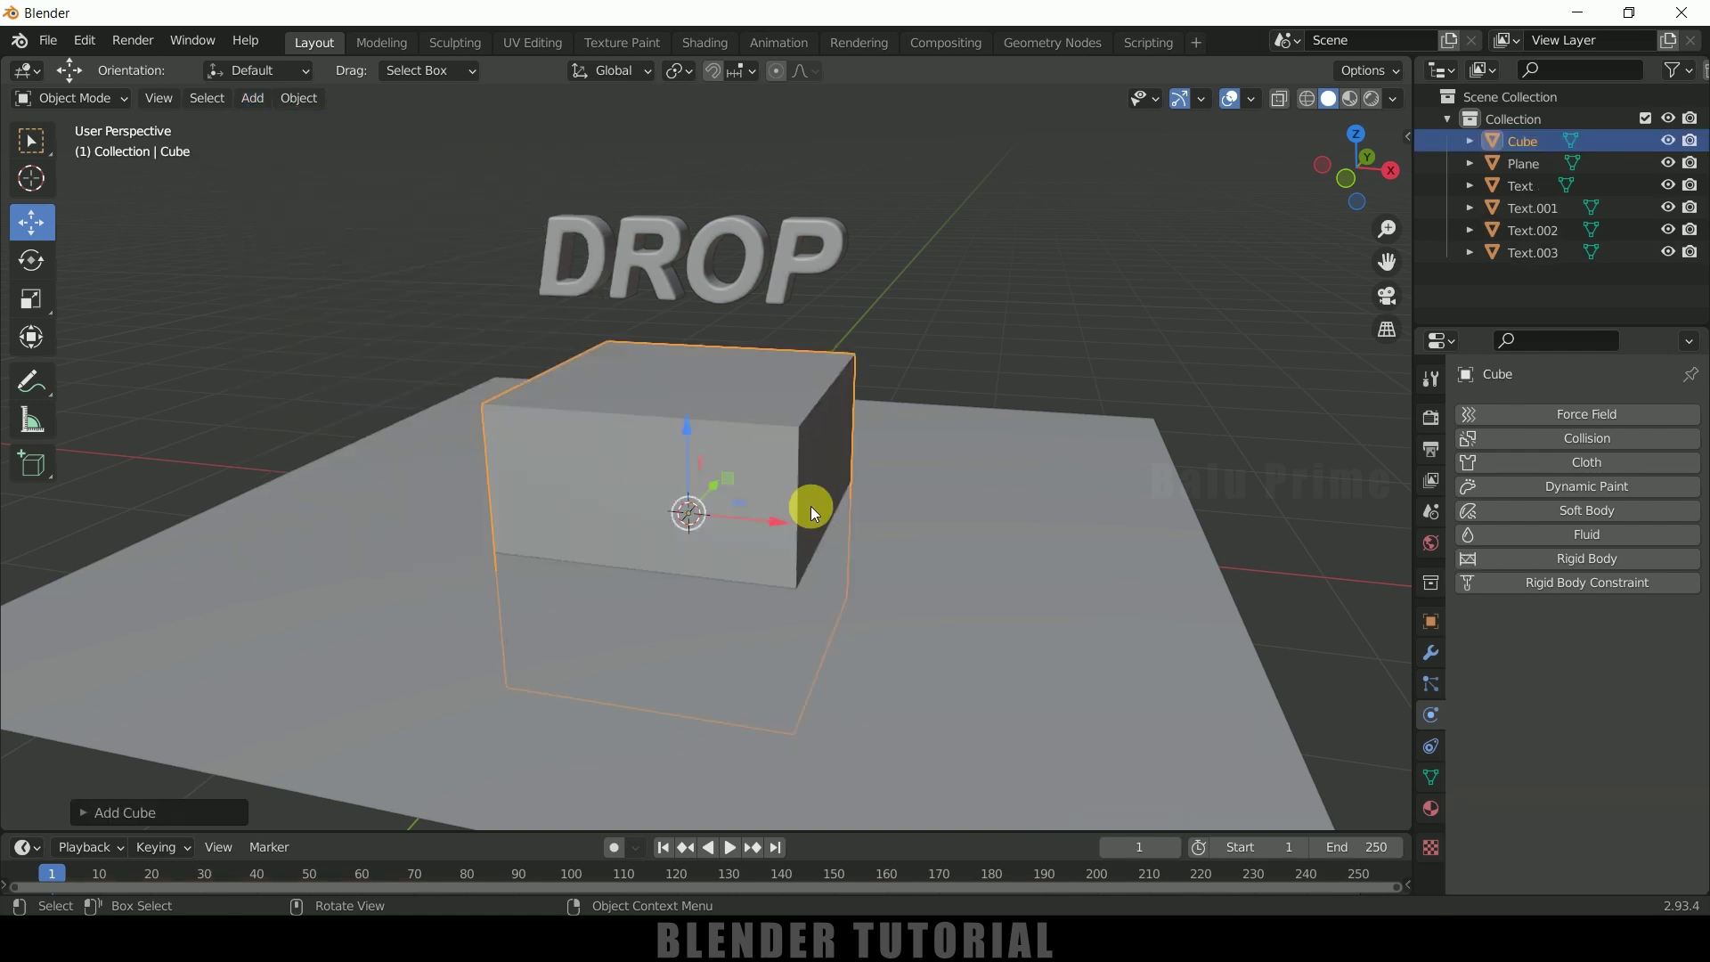
key("s")
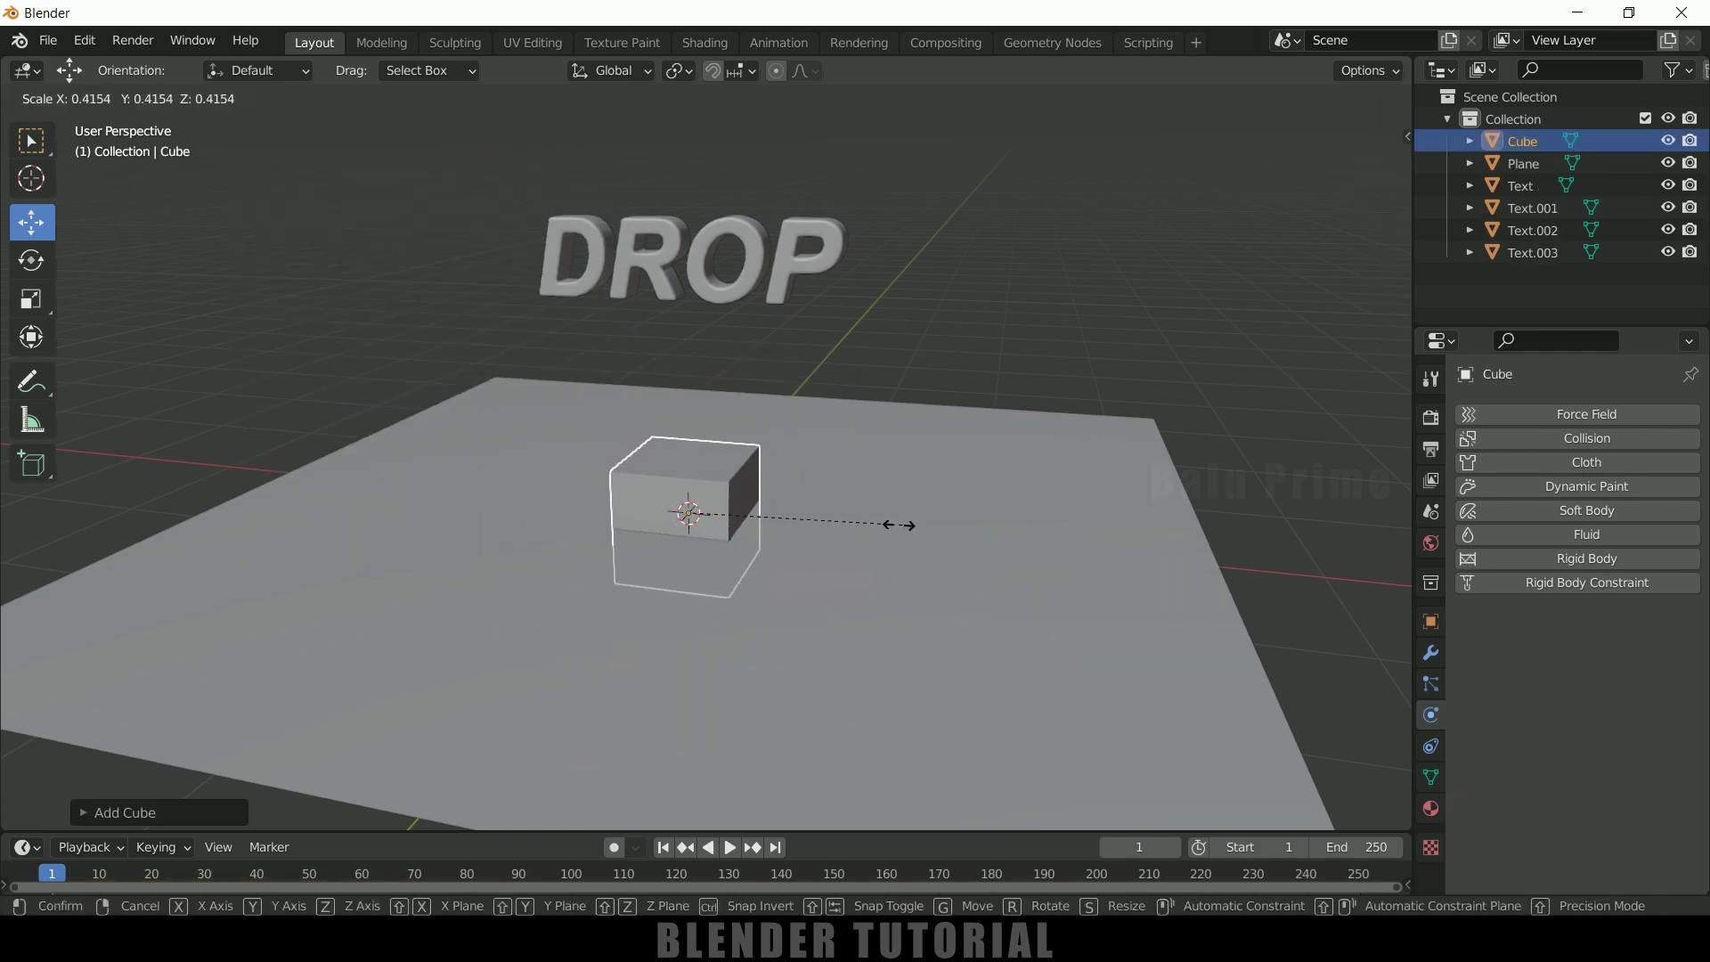
left_click(832, 512)
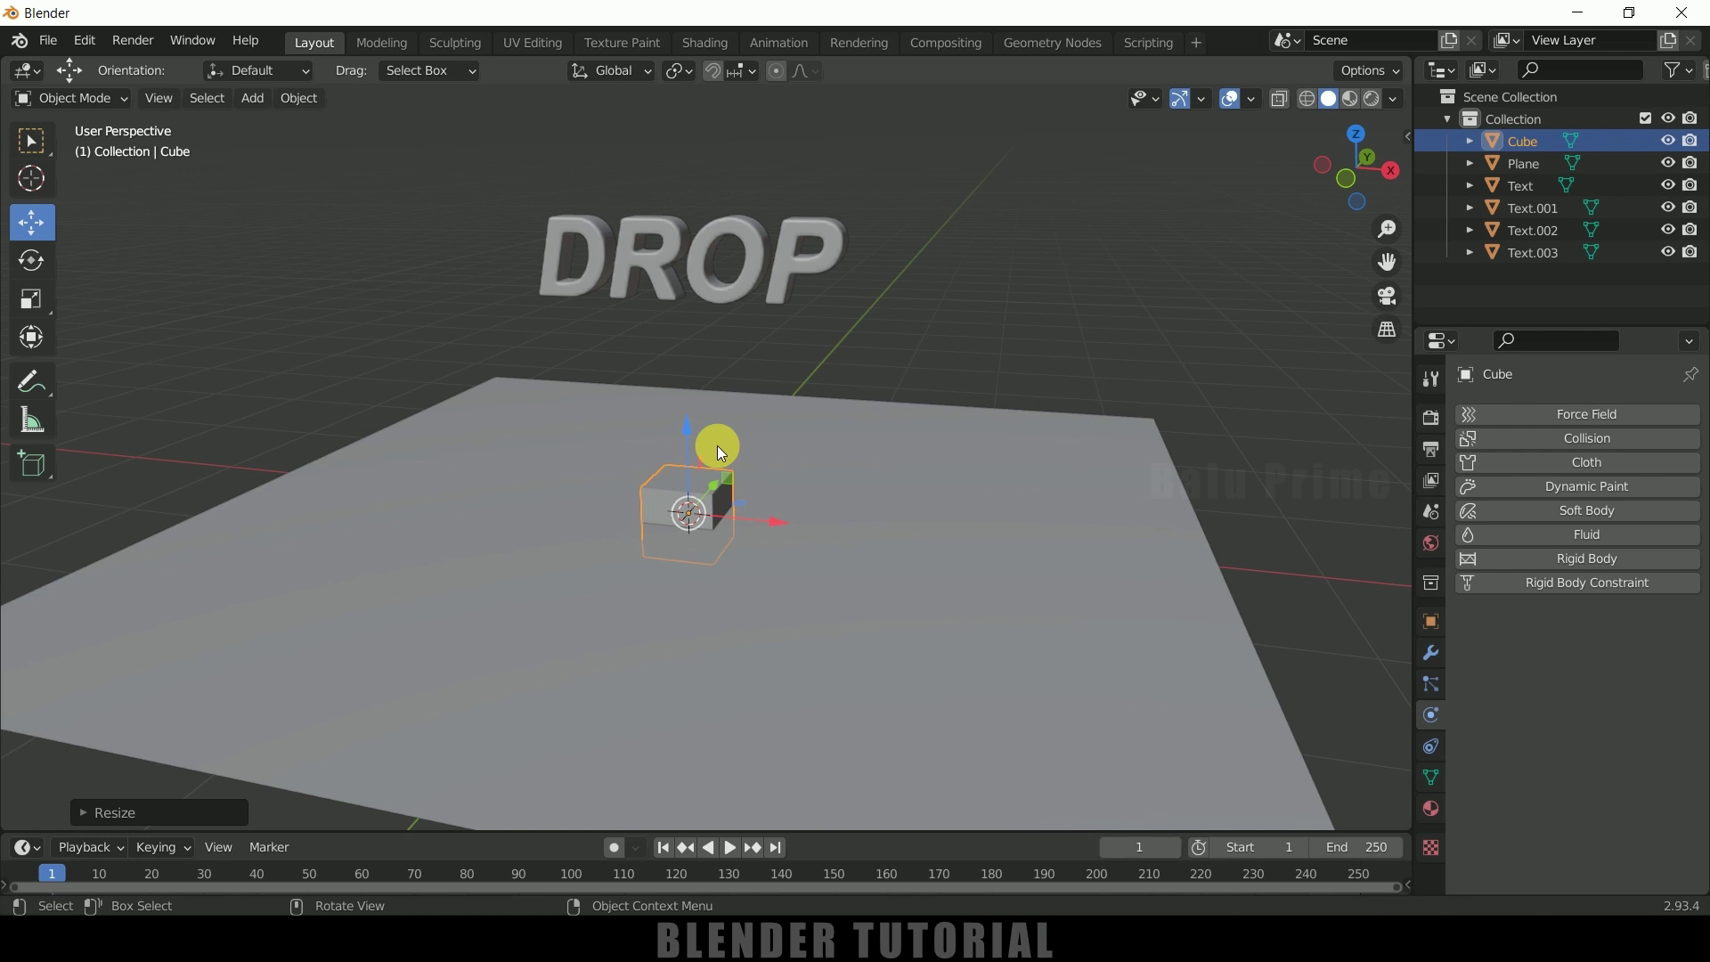
- From right view, lift the cube onto the plane, then return to perspective and reselect it
key("KP_3")
scroll(606, 321, "up", 5)
middle_click_drag(652, 351, 929, 476, "shift")
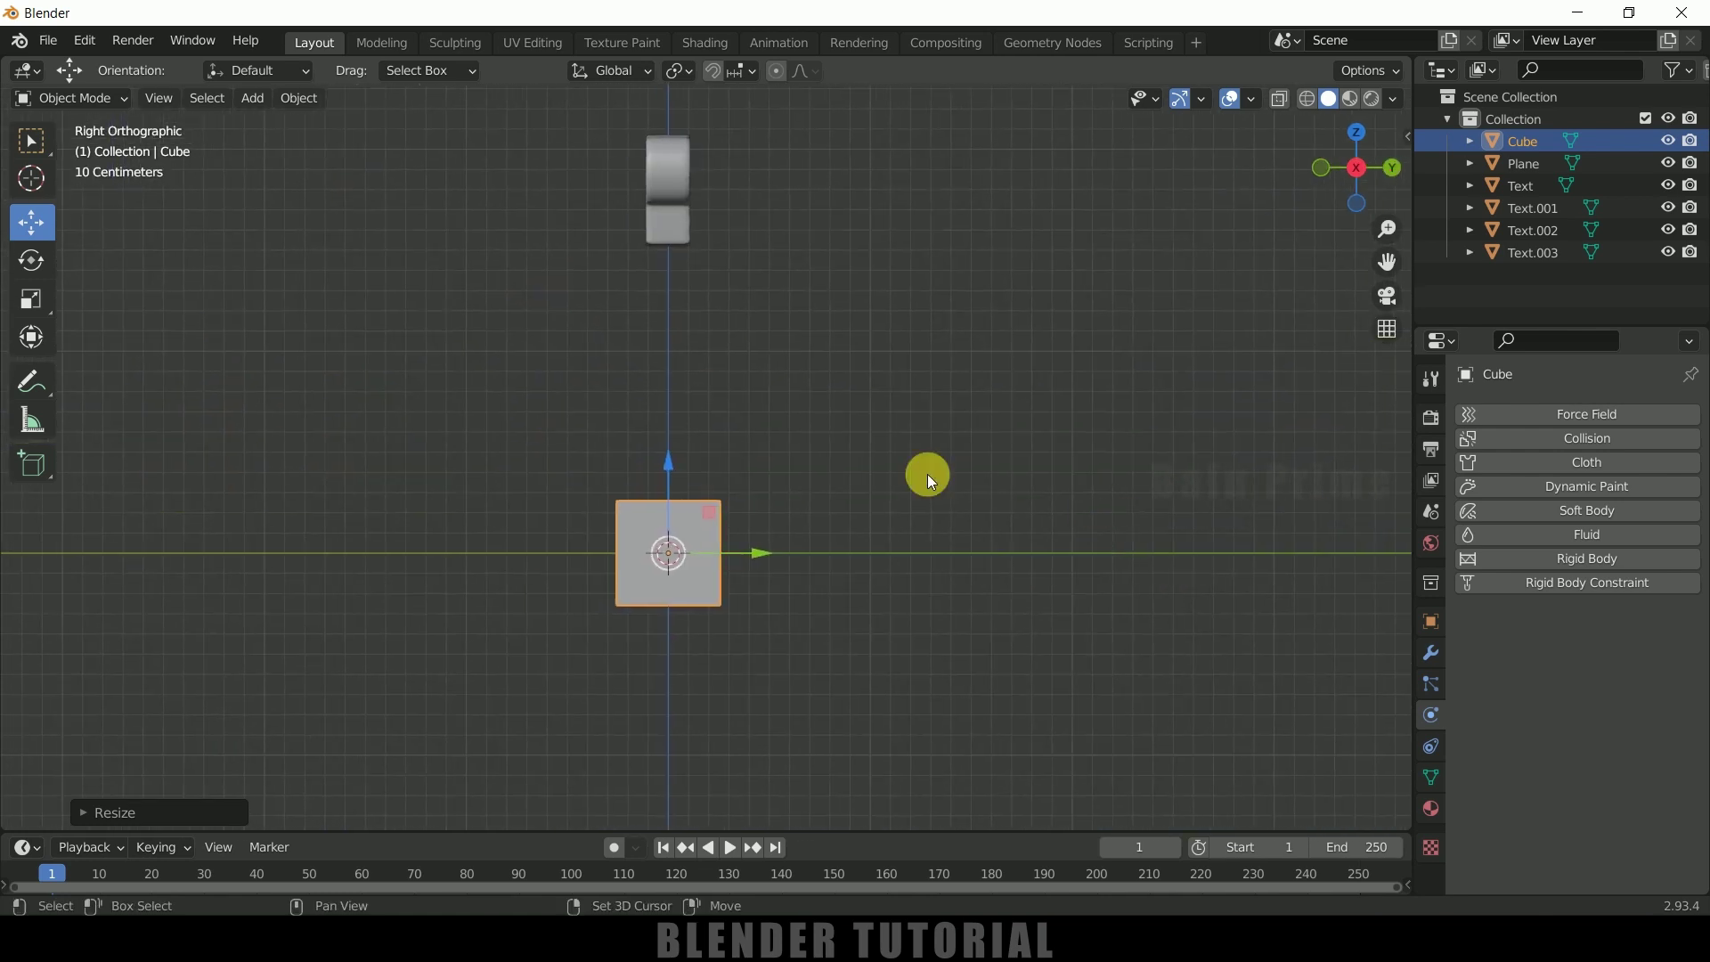
left_click_drag(671, 462, 684, 403)
middle_click_drag(1004, 480, 632, 408)
left_click(804, 285)
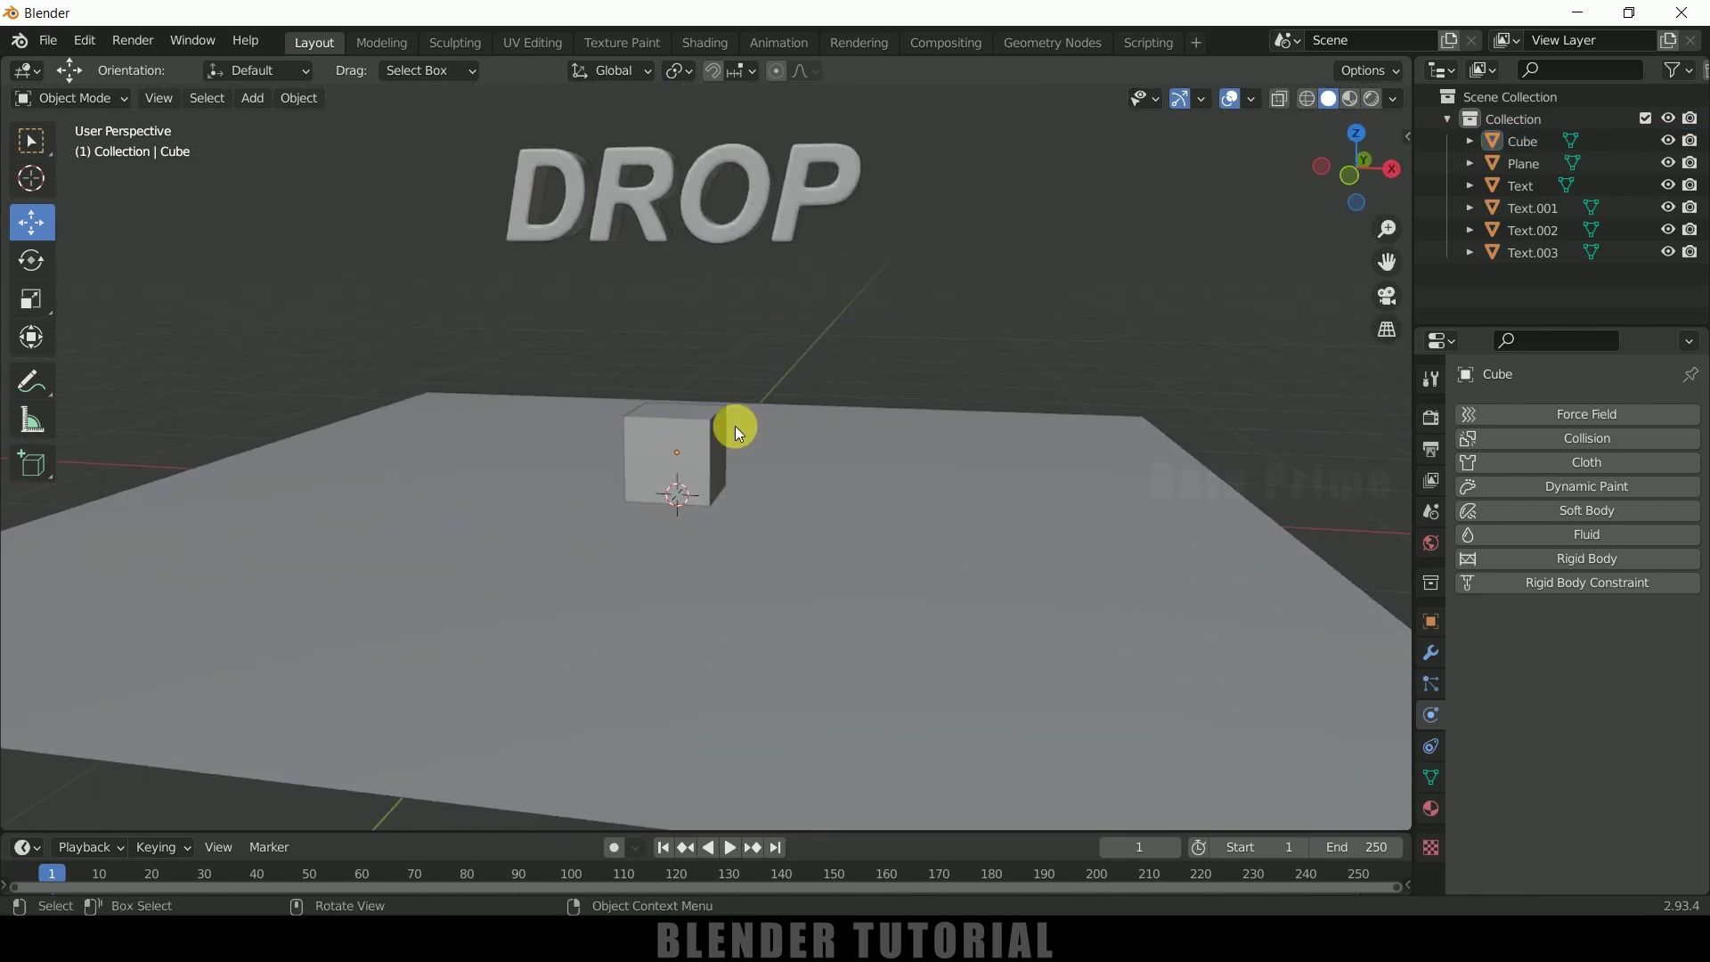
left_click(674, 436)
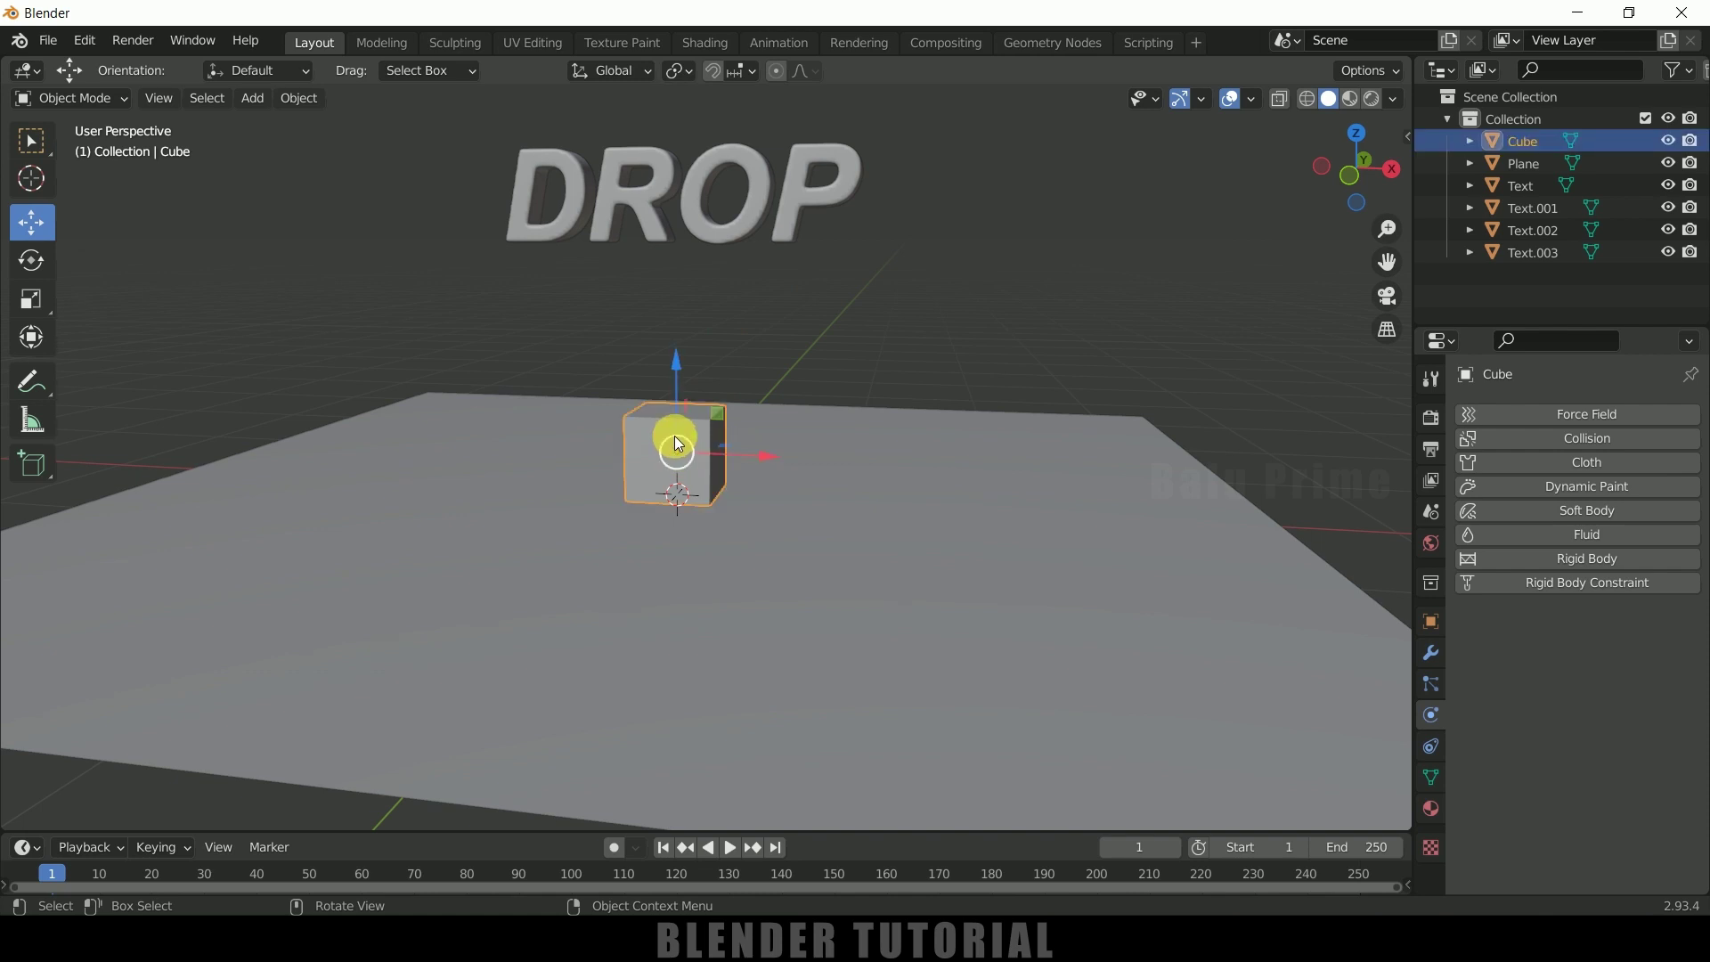
- Make the cube a Passive rigid body, play the simulation, and rewind to frame 1
left_click(1552, 564)
left_click(1576, 647)
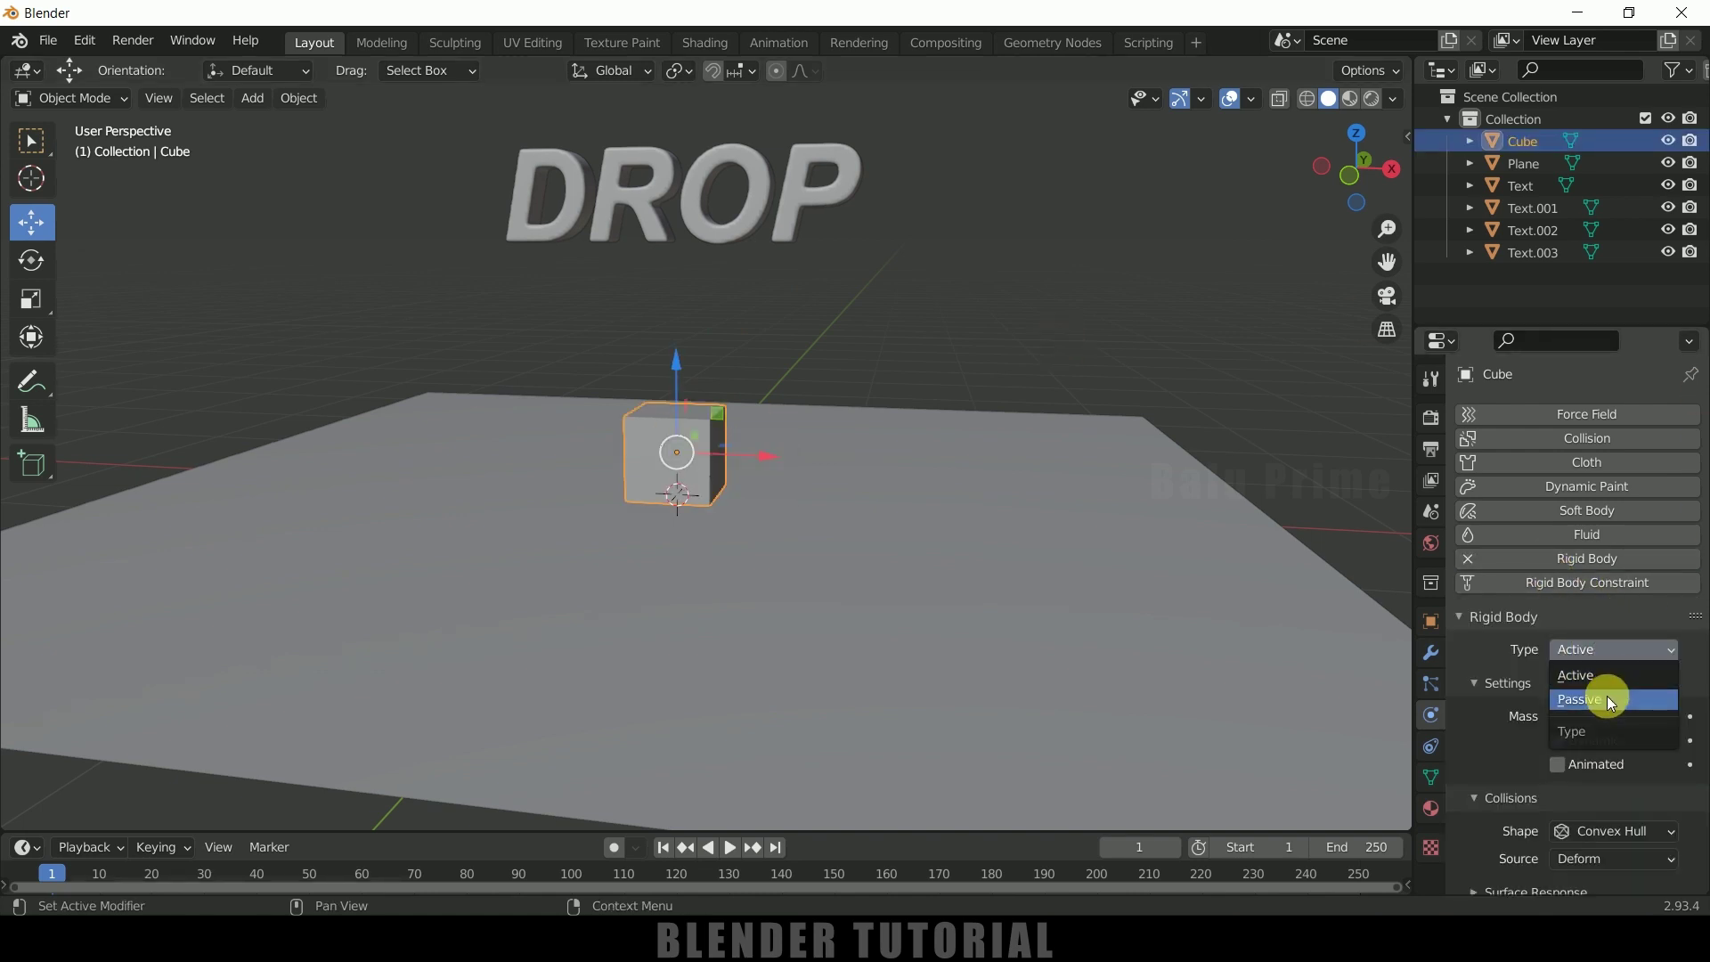
left_click(1606, 696)
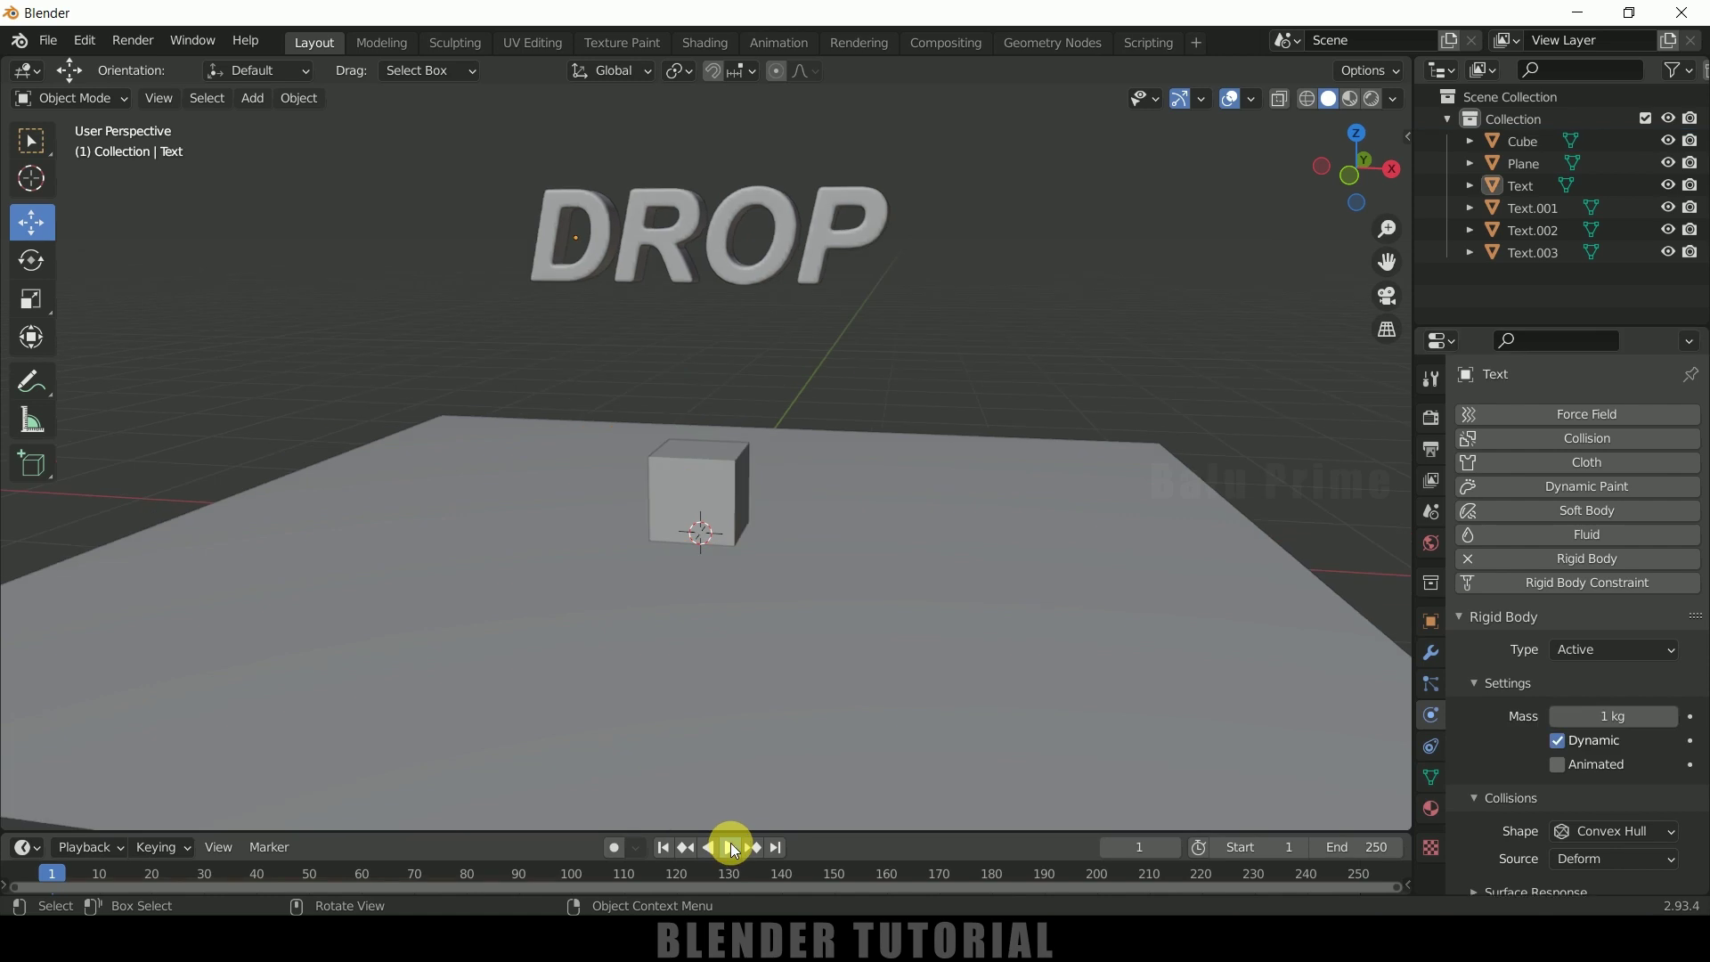
left_click(731, 847)
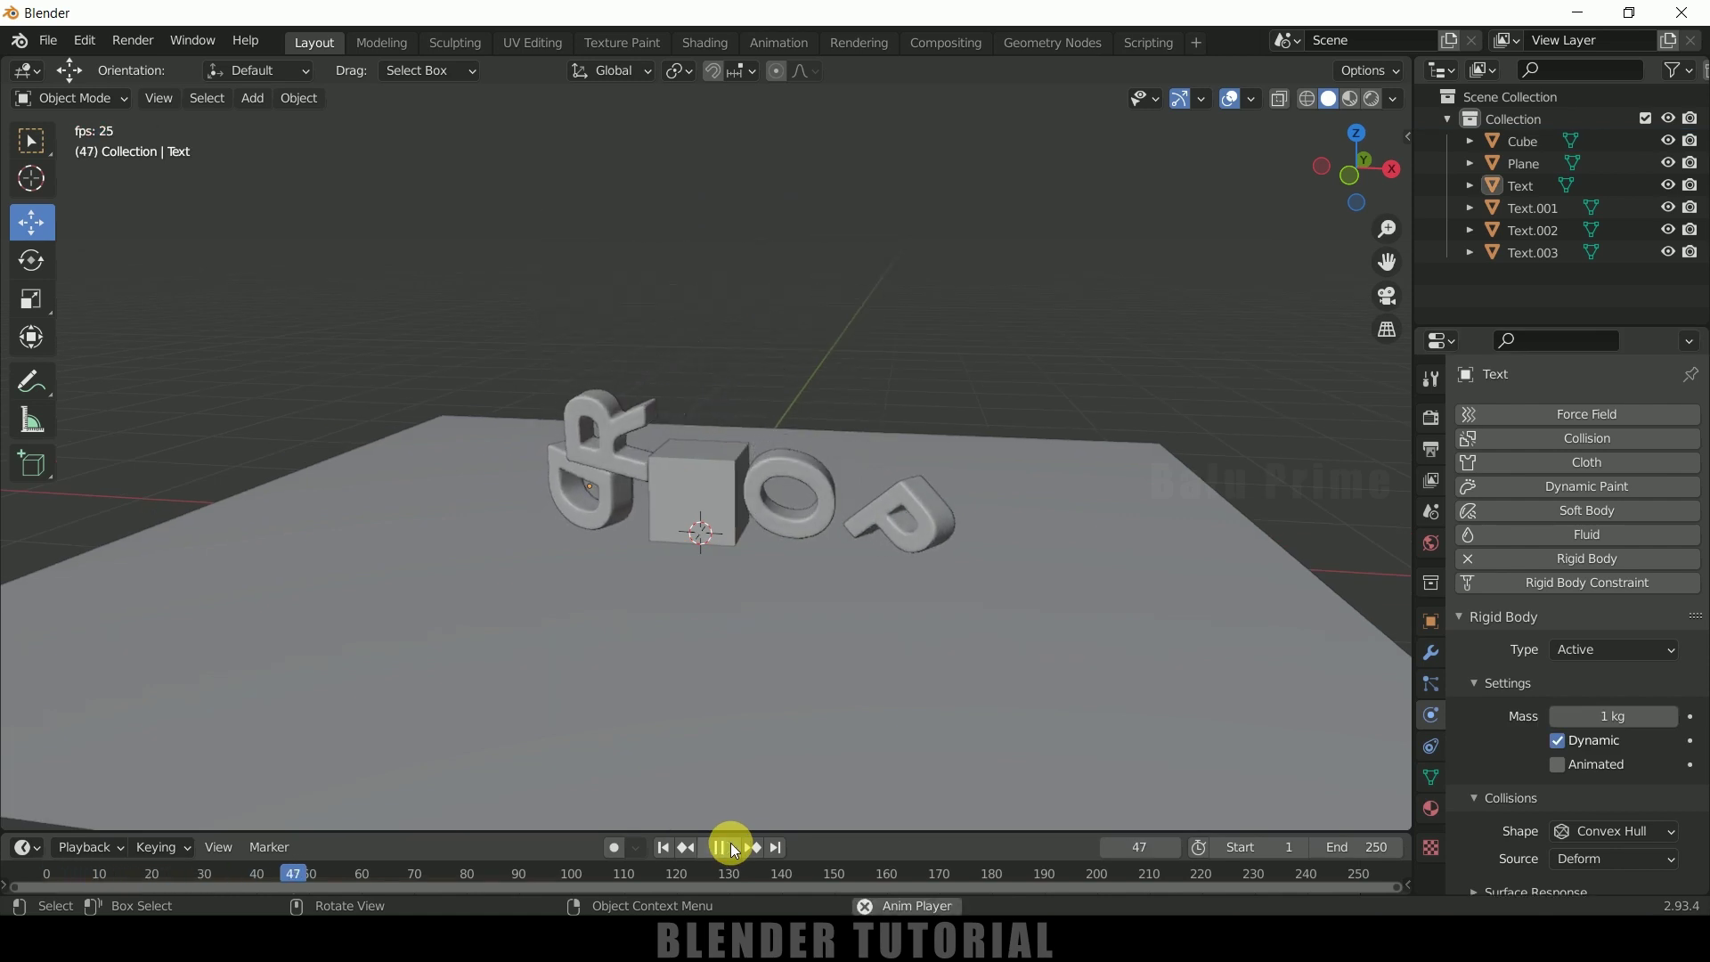
left_click(730, 847)
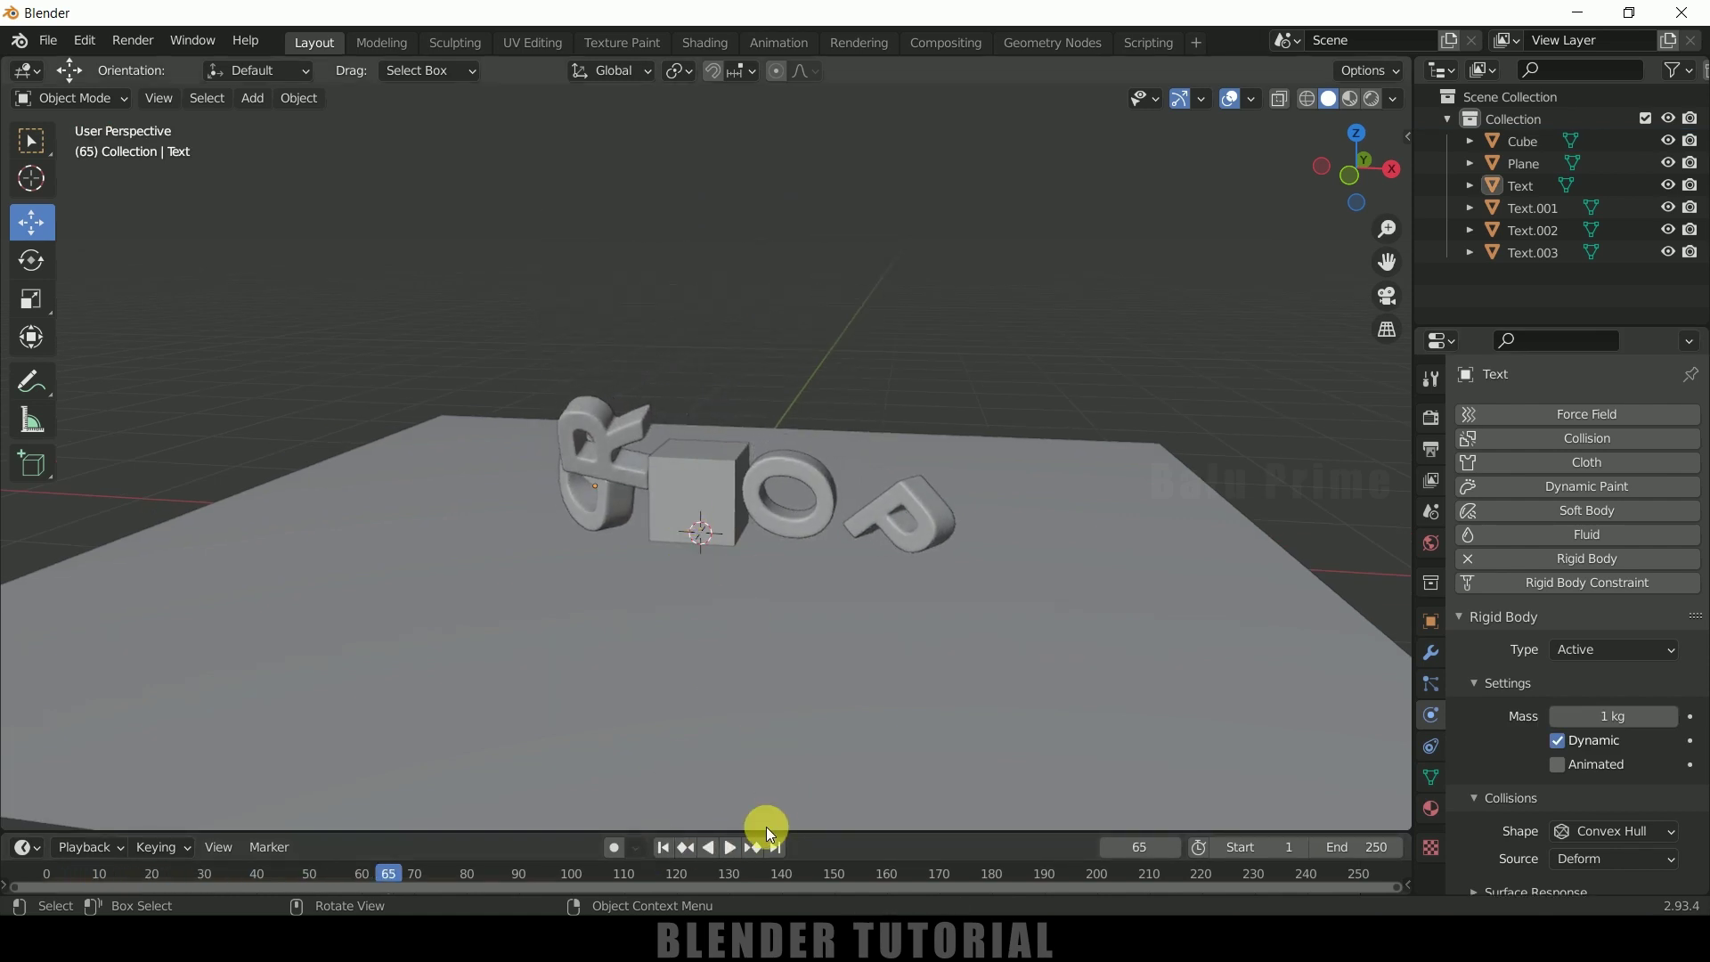
left_click(662, 847)
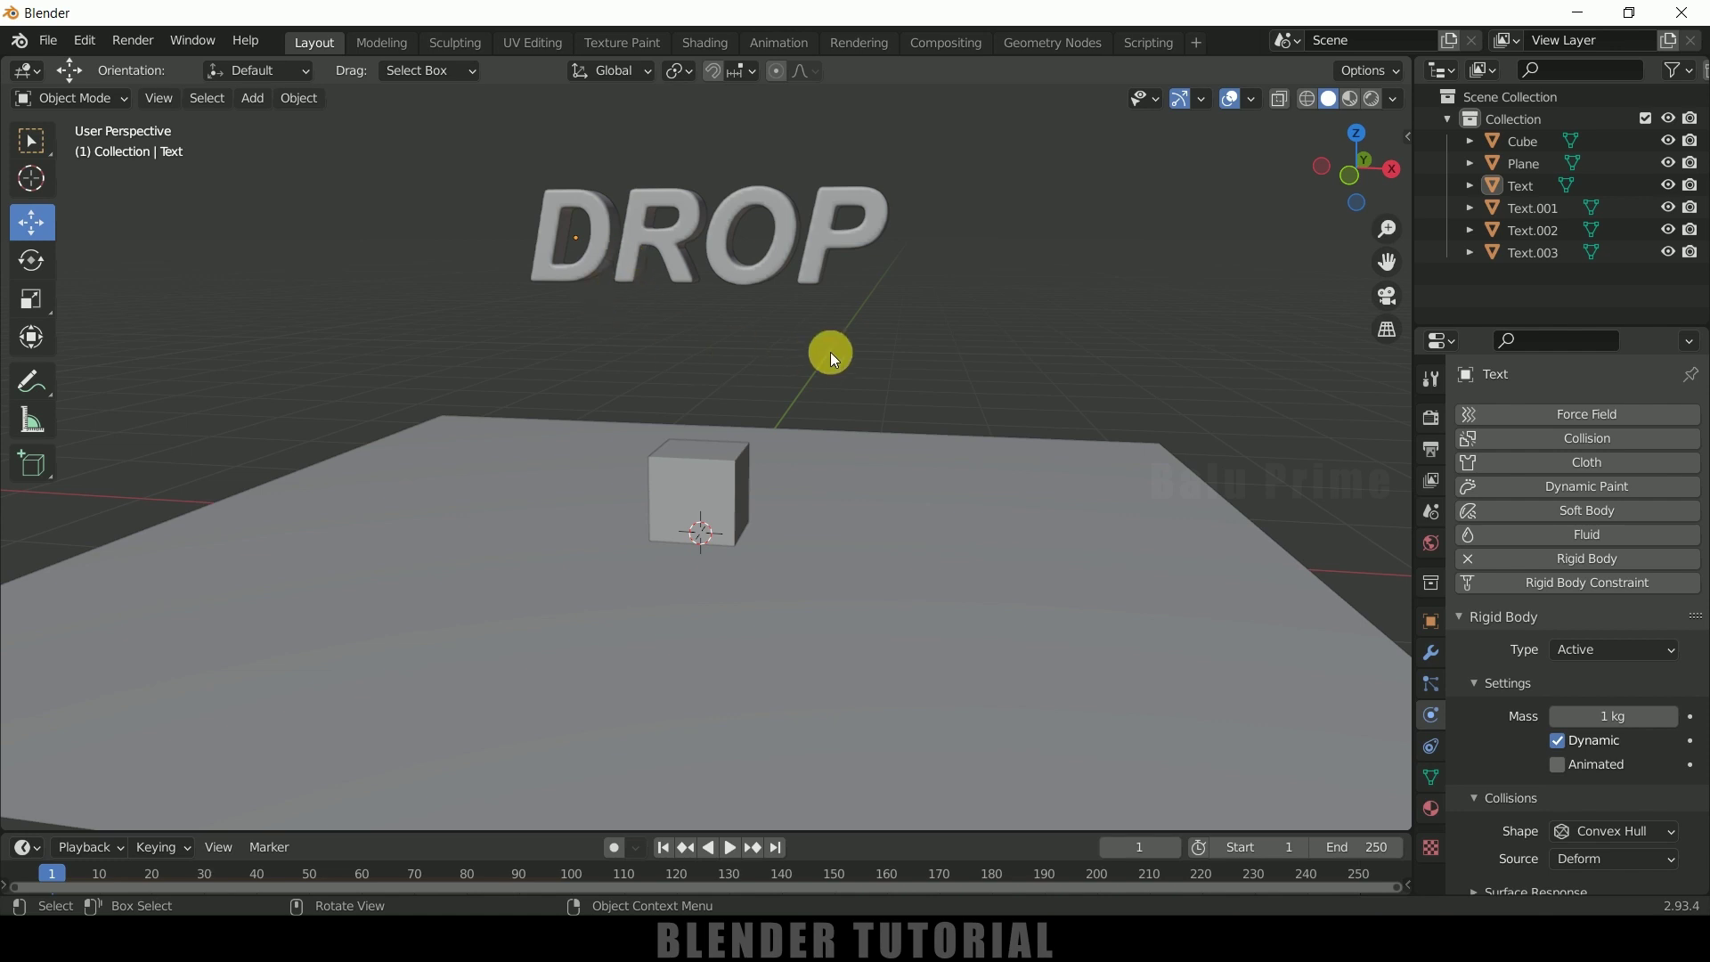
- Tick Animated in the rigid body settings of the D, R, O and P letters
left_click(586, 286)
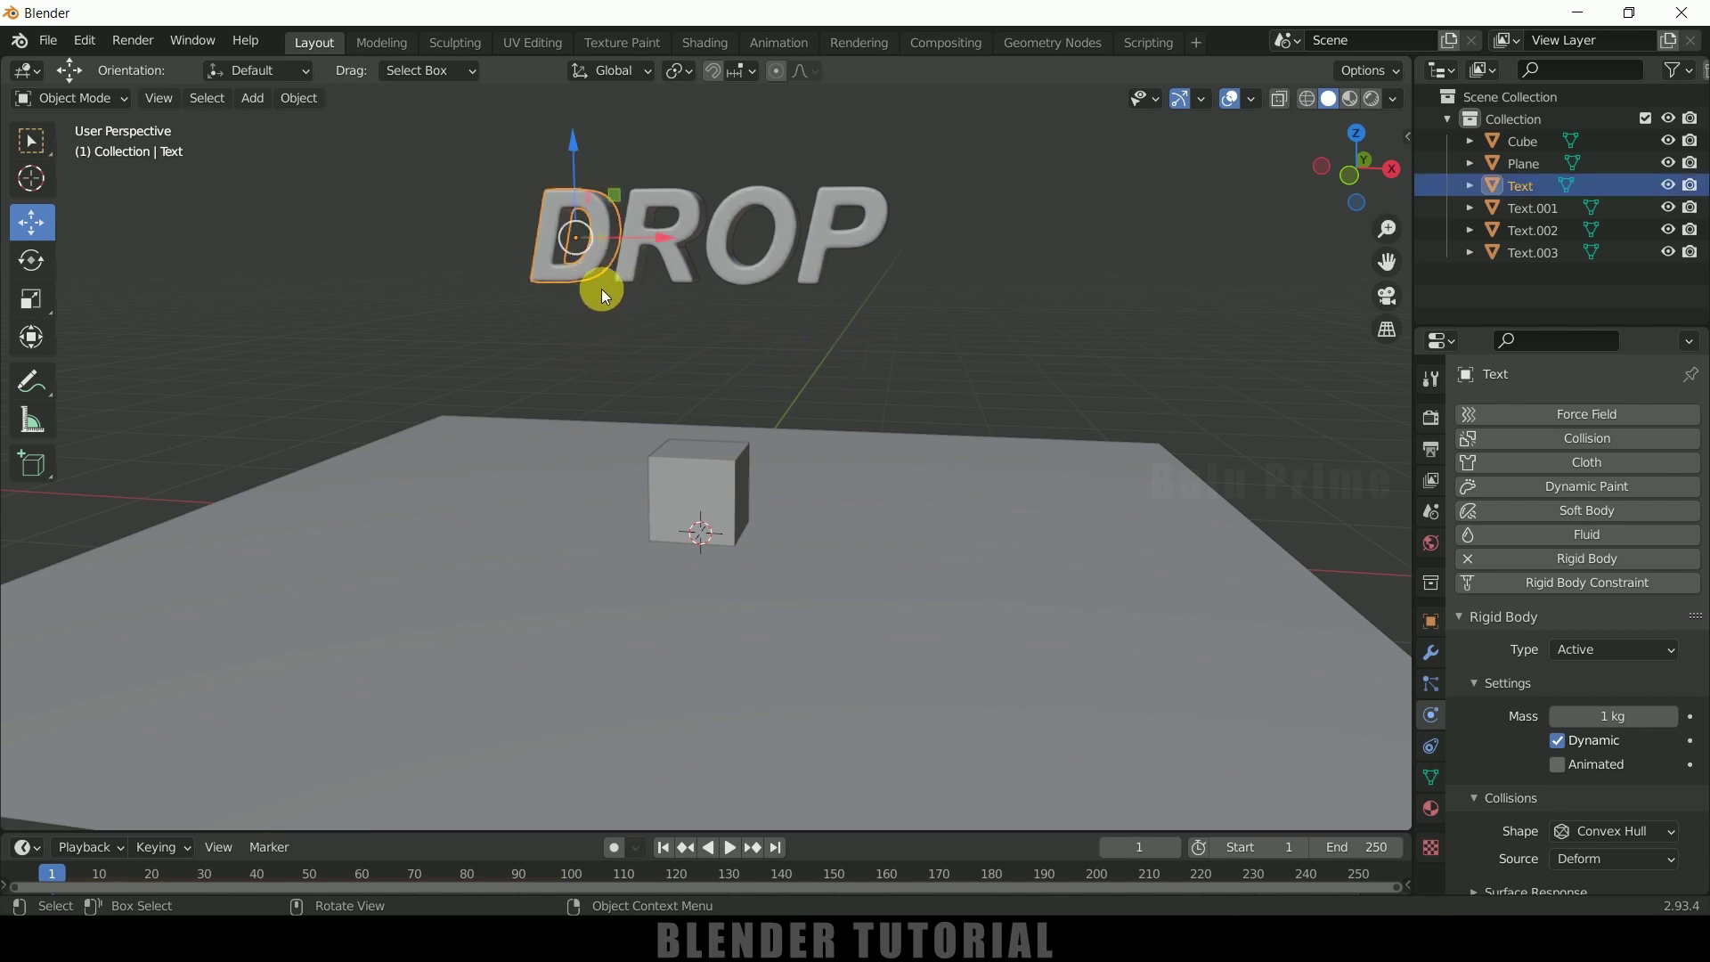
left_click(1562, 766)
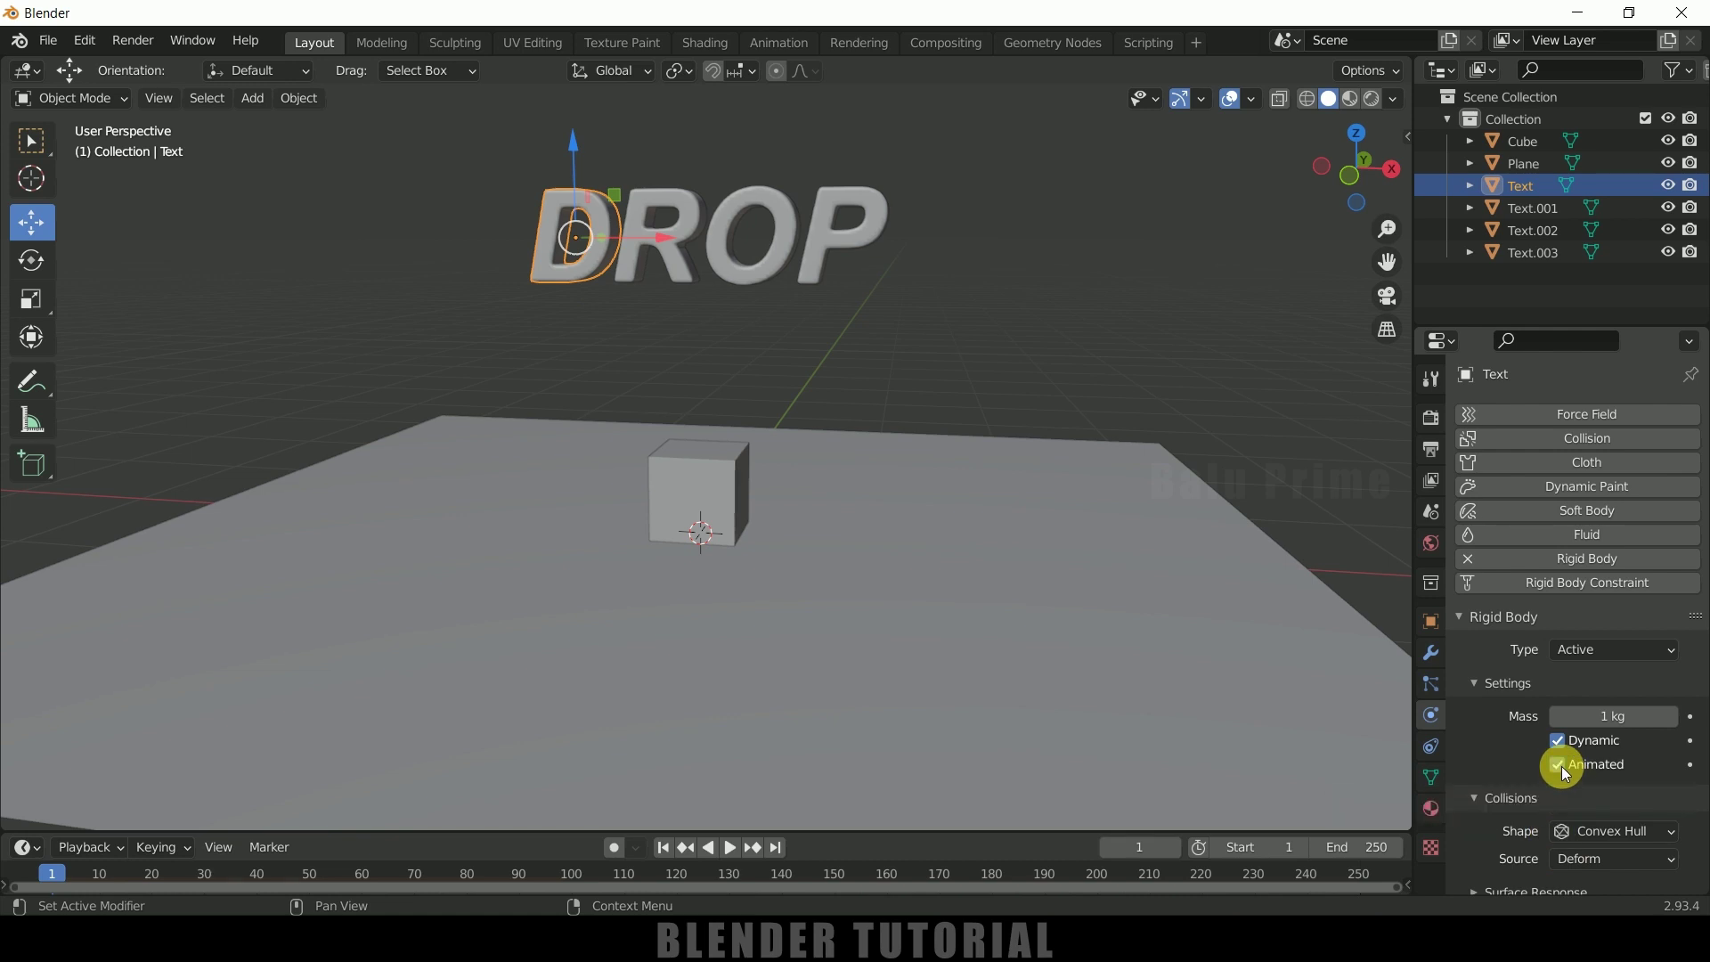
left_click(682, 294)
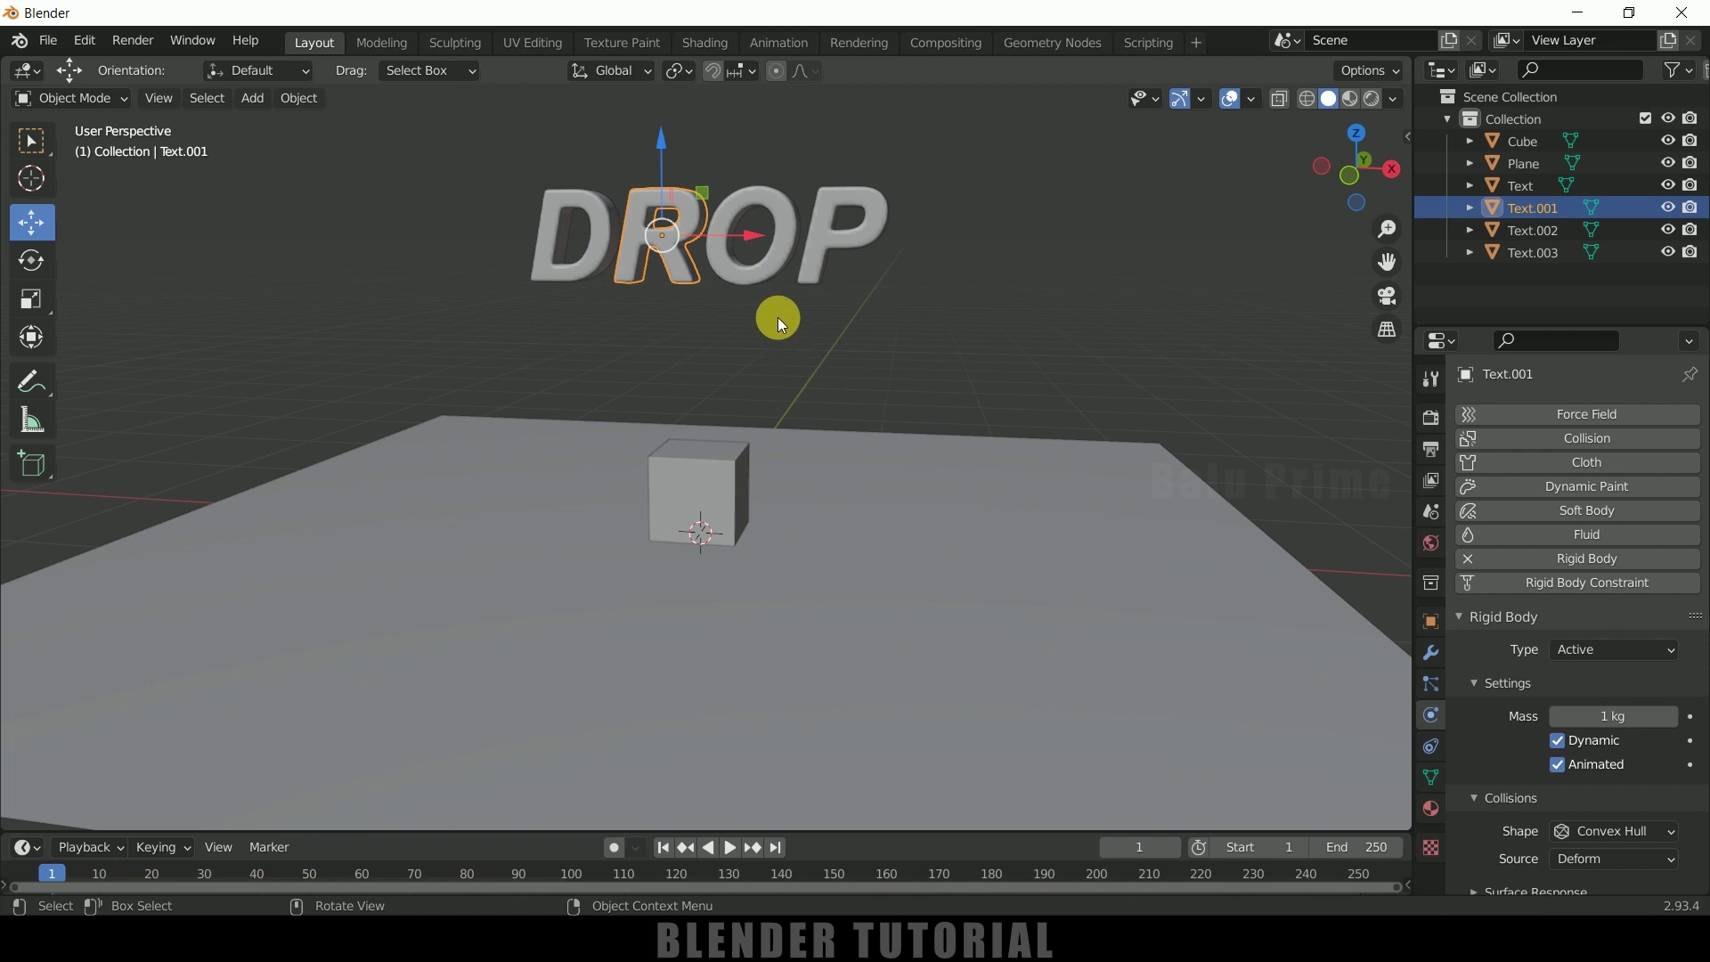
left_click(779, 276)
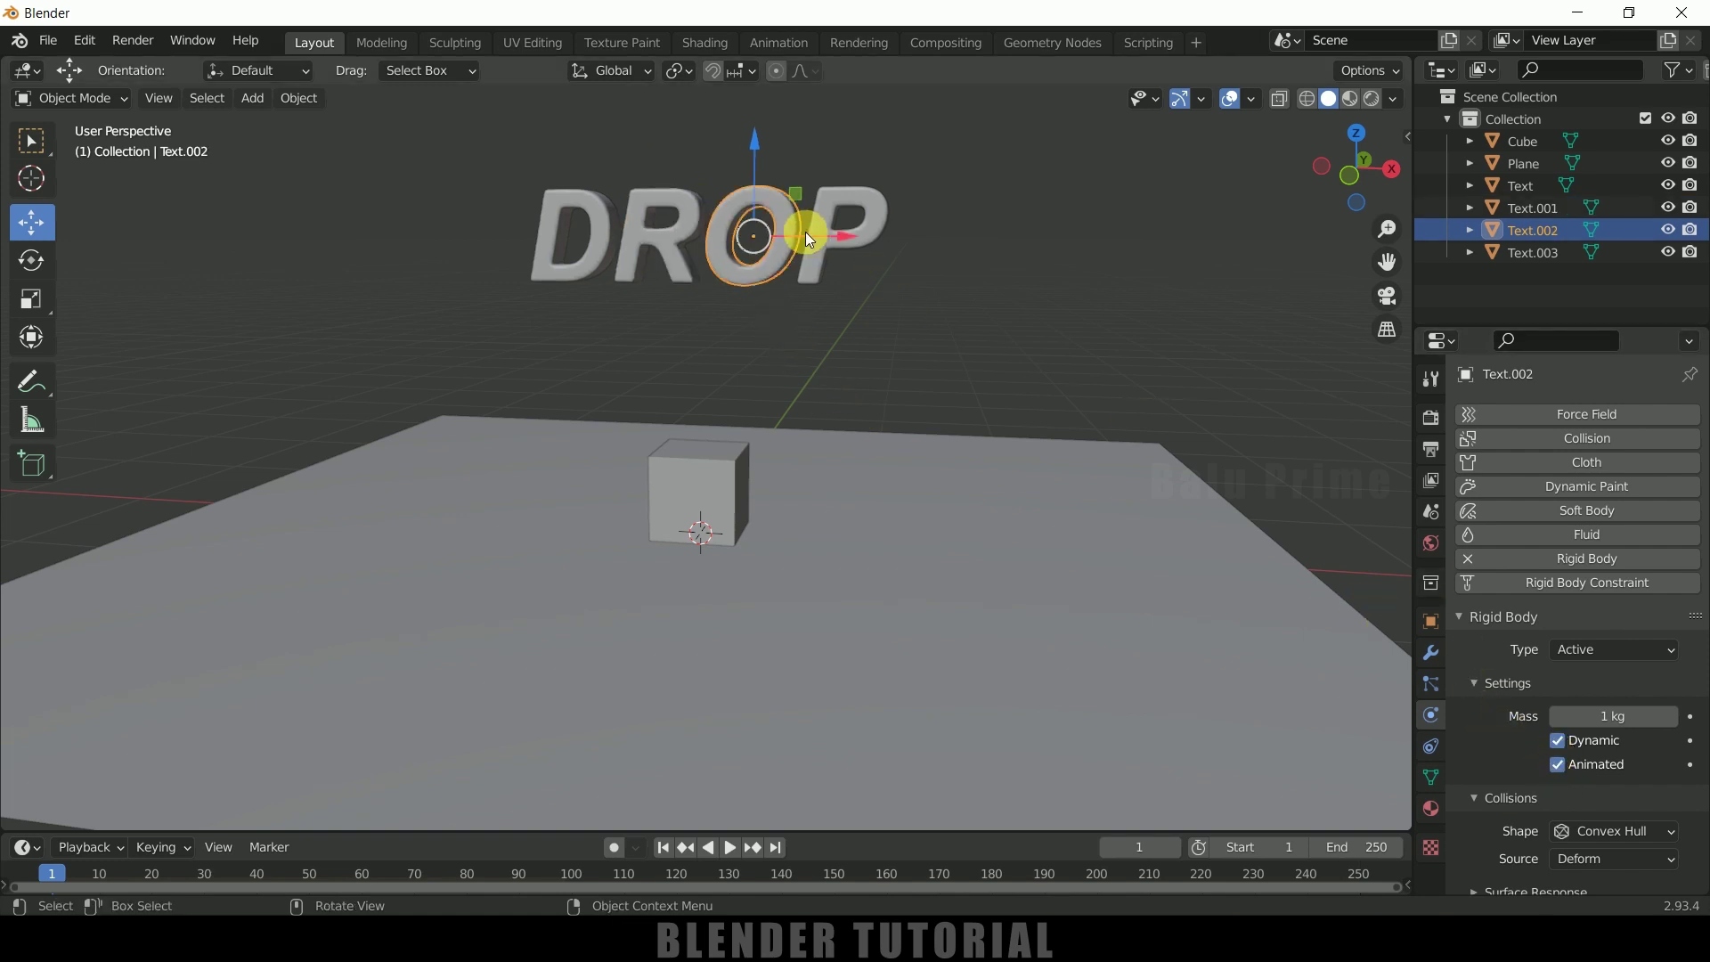
left_click(856, 269)
left_click(1558, 764)
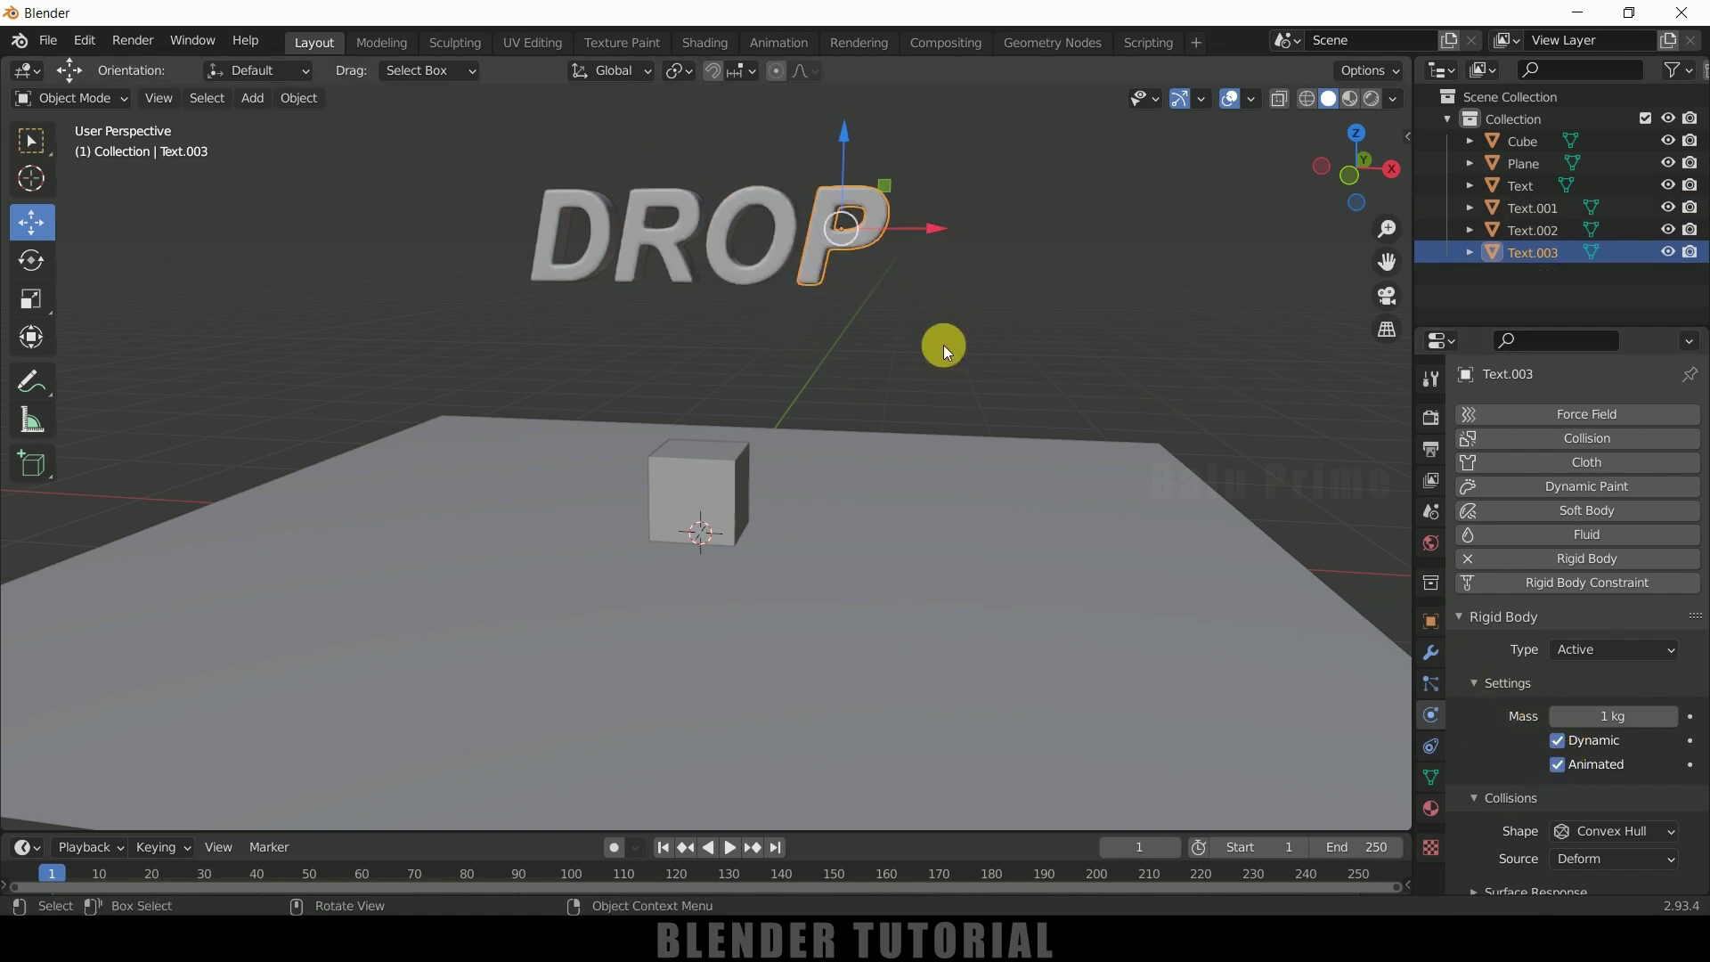
left_click(912, 322)
left_click(597, 270)
- Play the animation to confirm the letters stay suspended, then rewind to frame 1
left_click(730, 847)
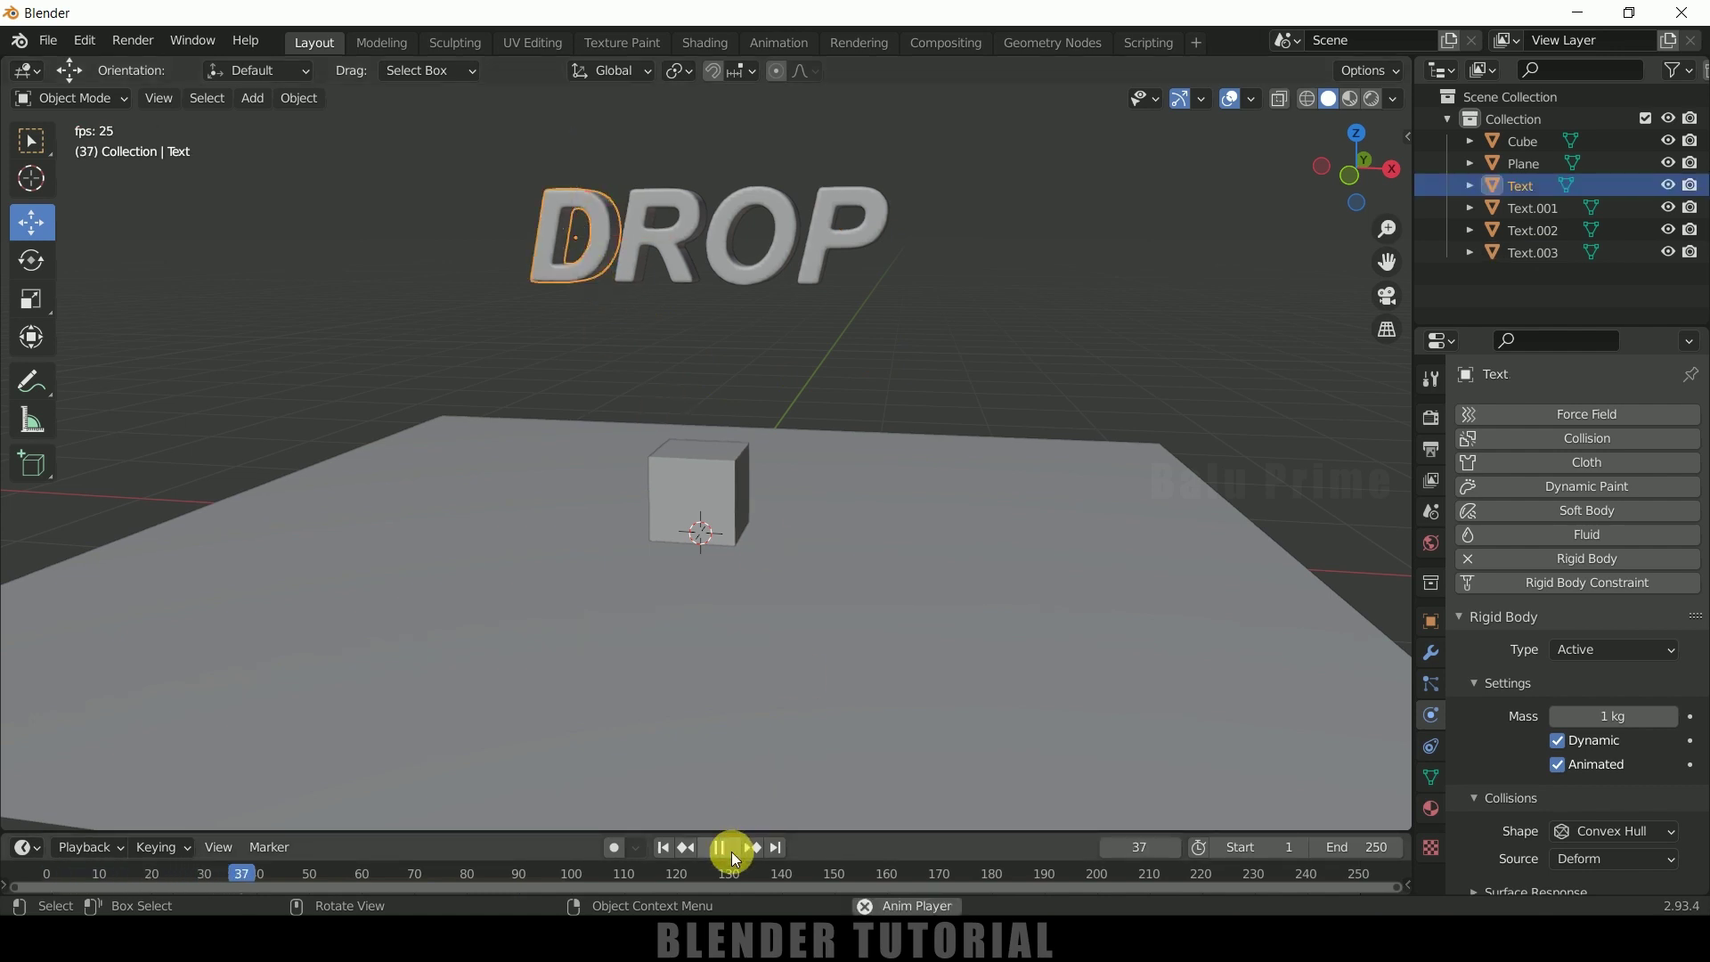
left_click(734, 852)
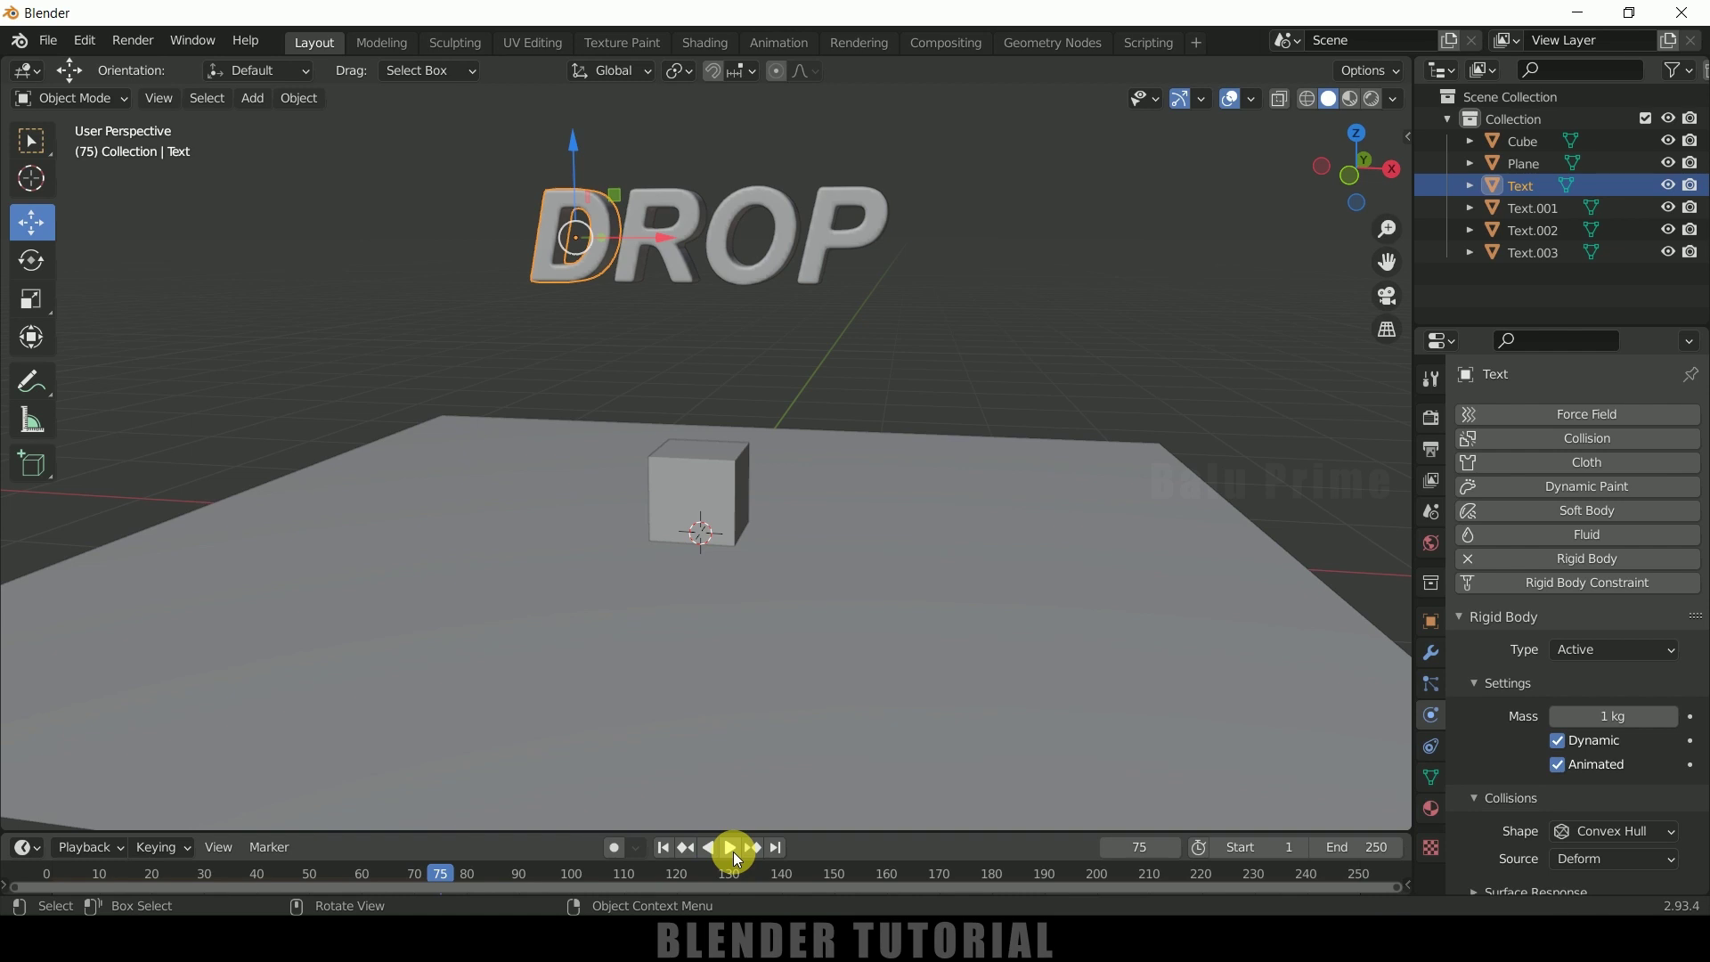
left_click(663, 846)
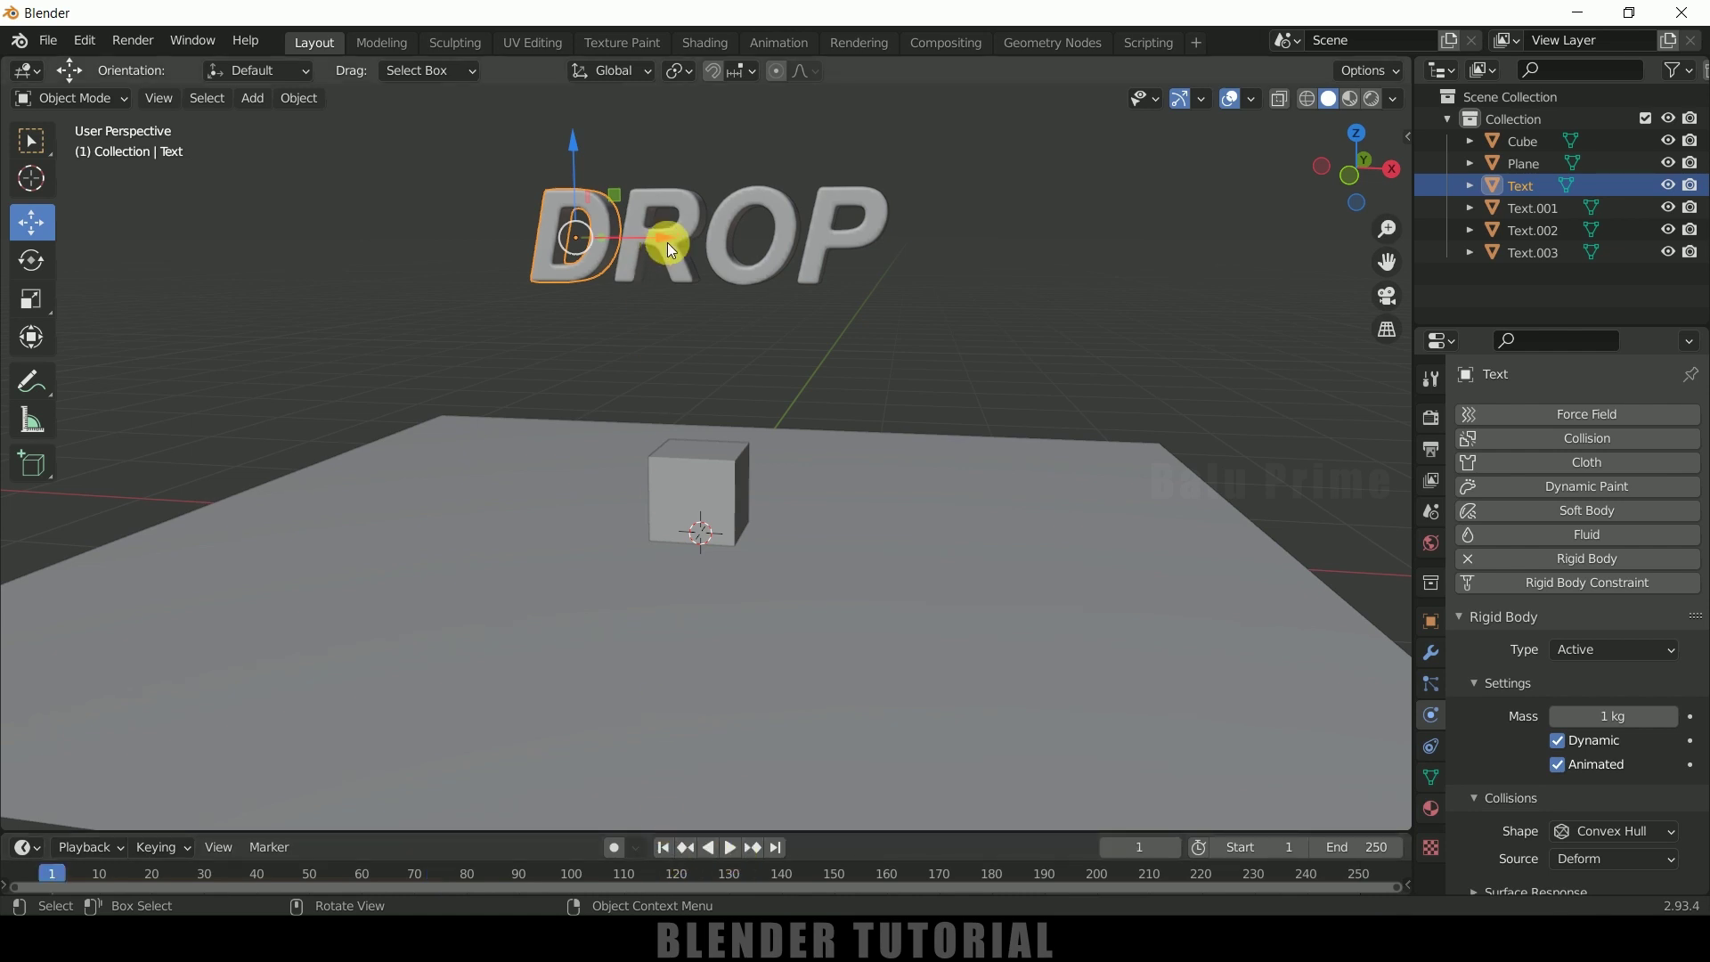
- Keyframe the D's Animated setting on at frame 9 and off at frame 10
left_click(589, 324)
left_click(590, 267)
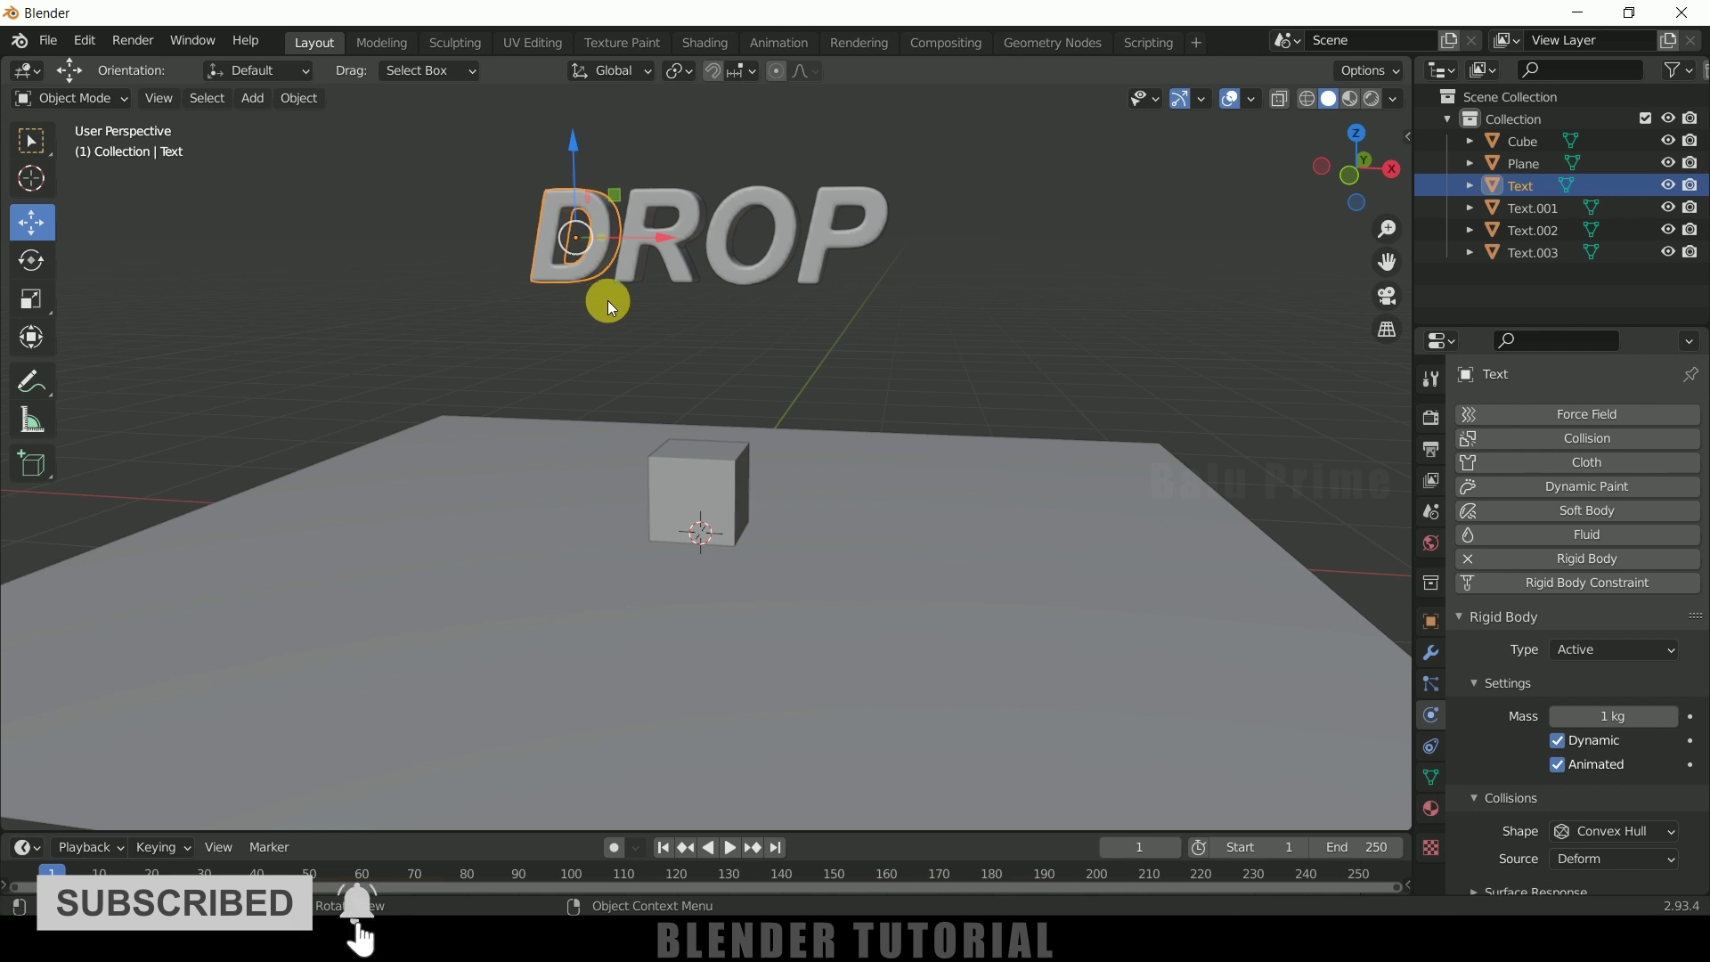
key("space")
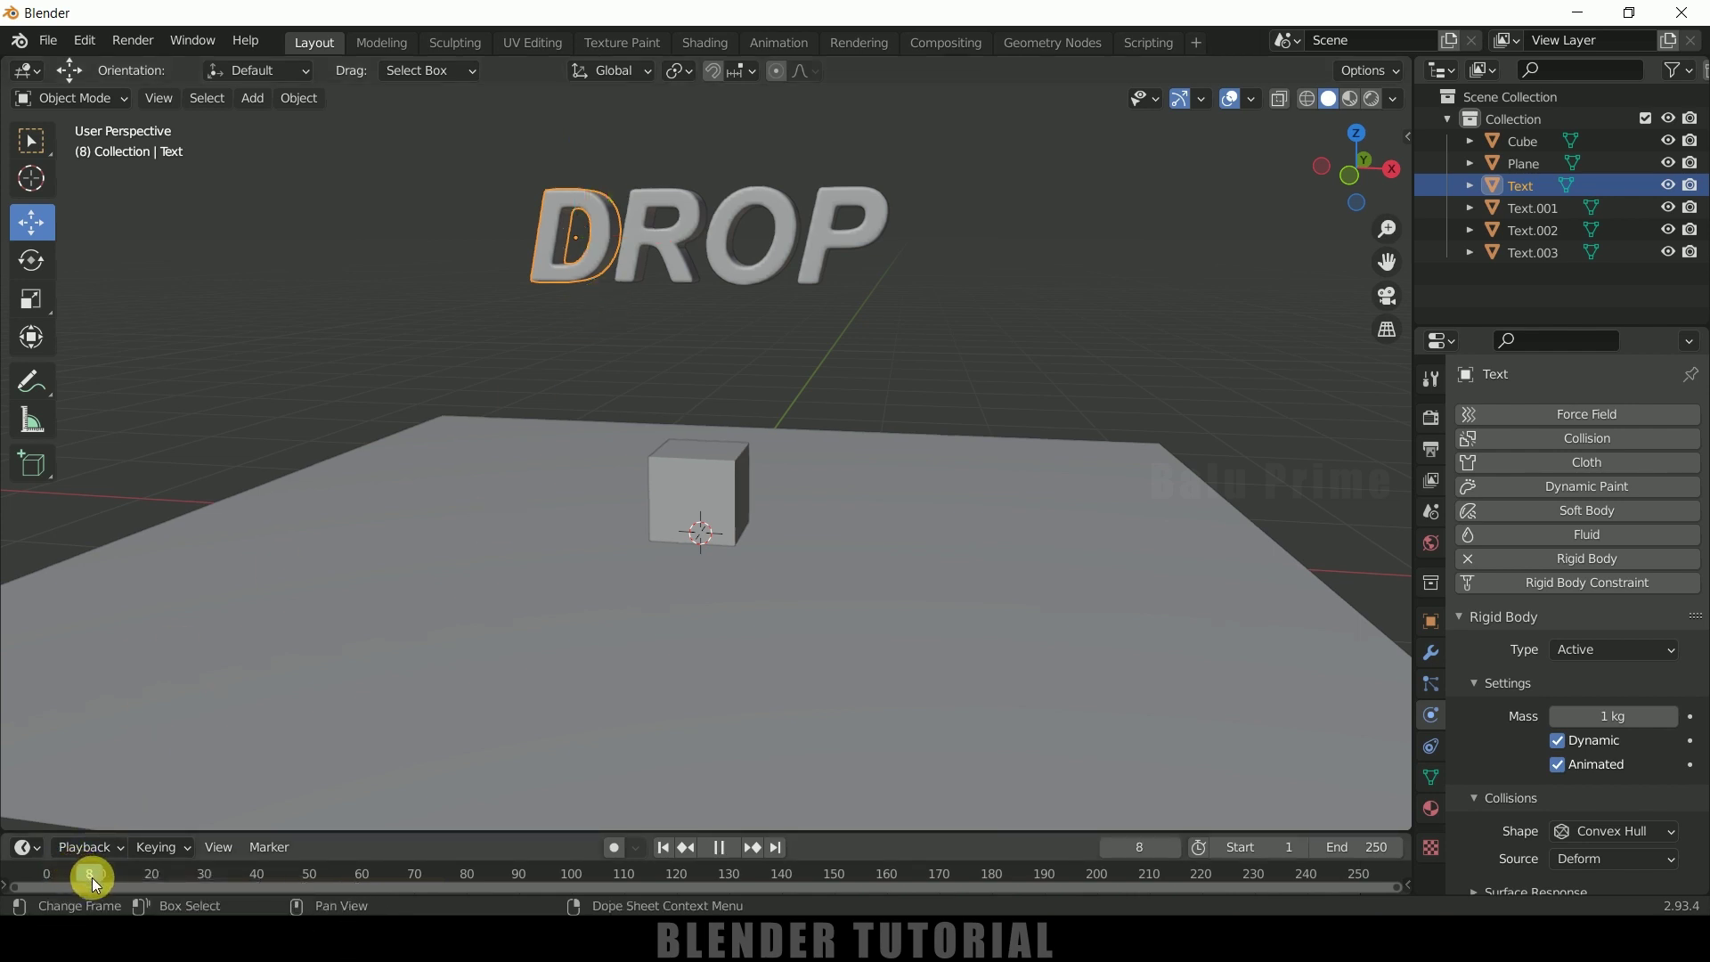
key("space")
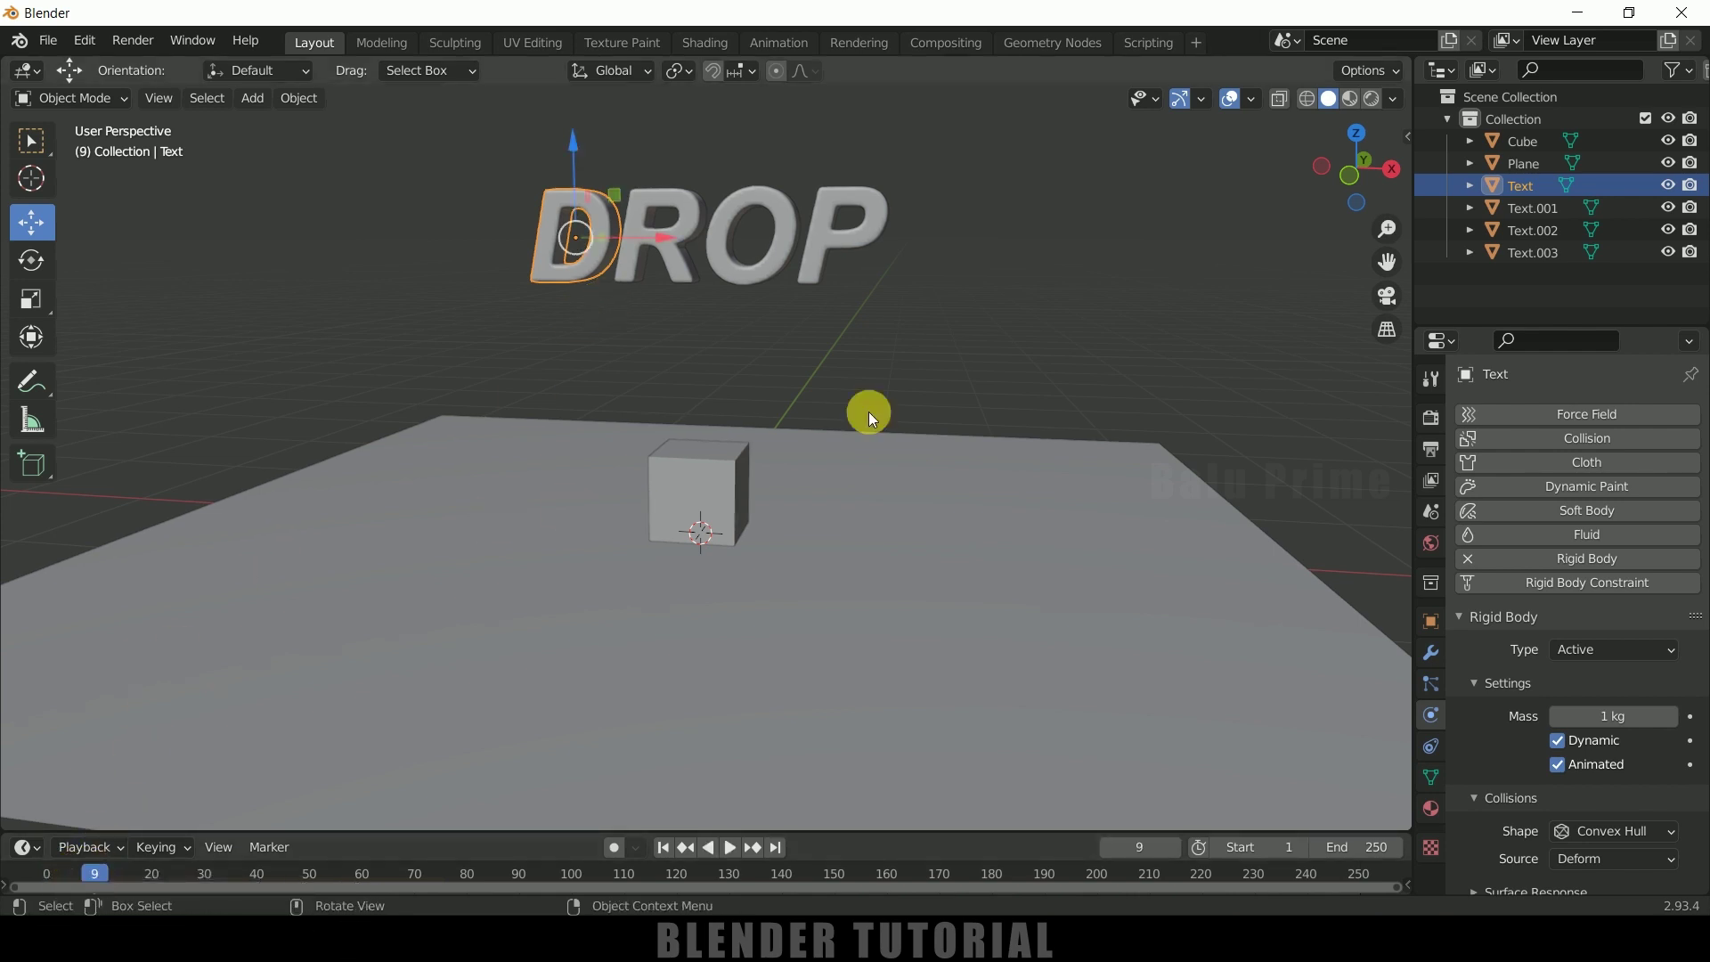
left_click(1689, 765)
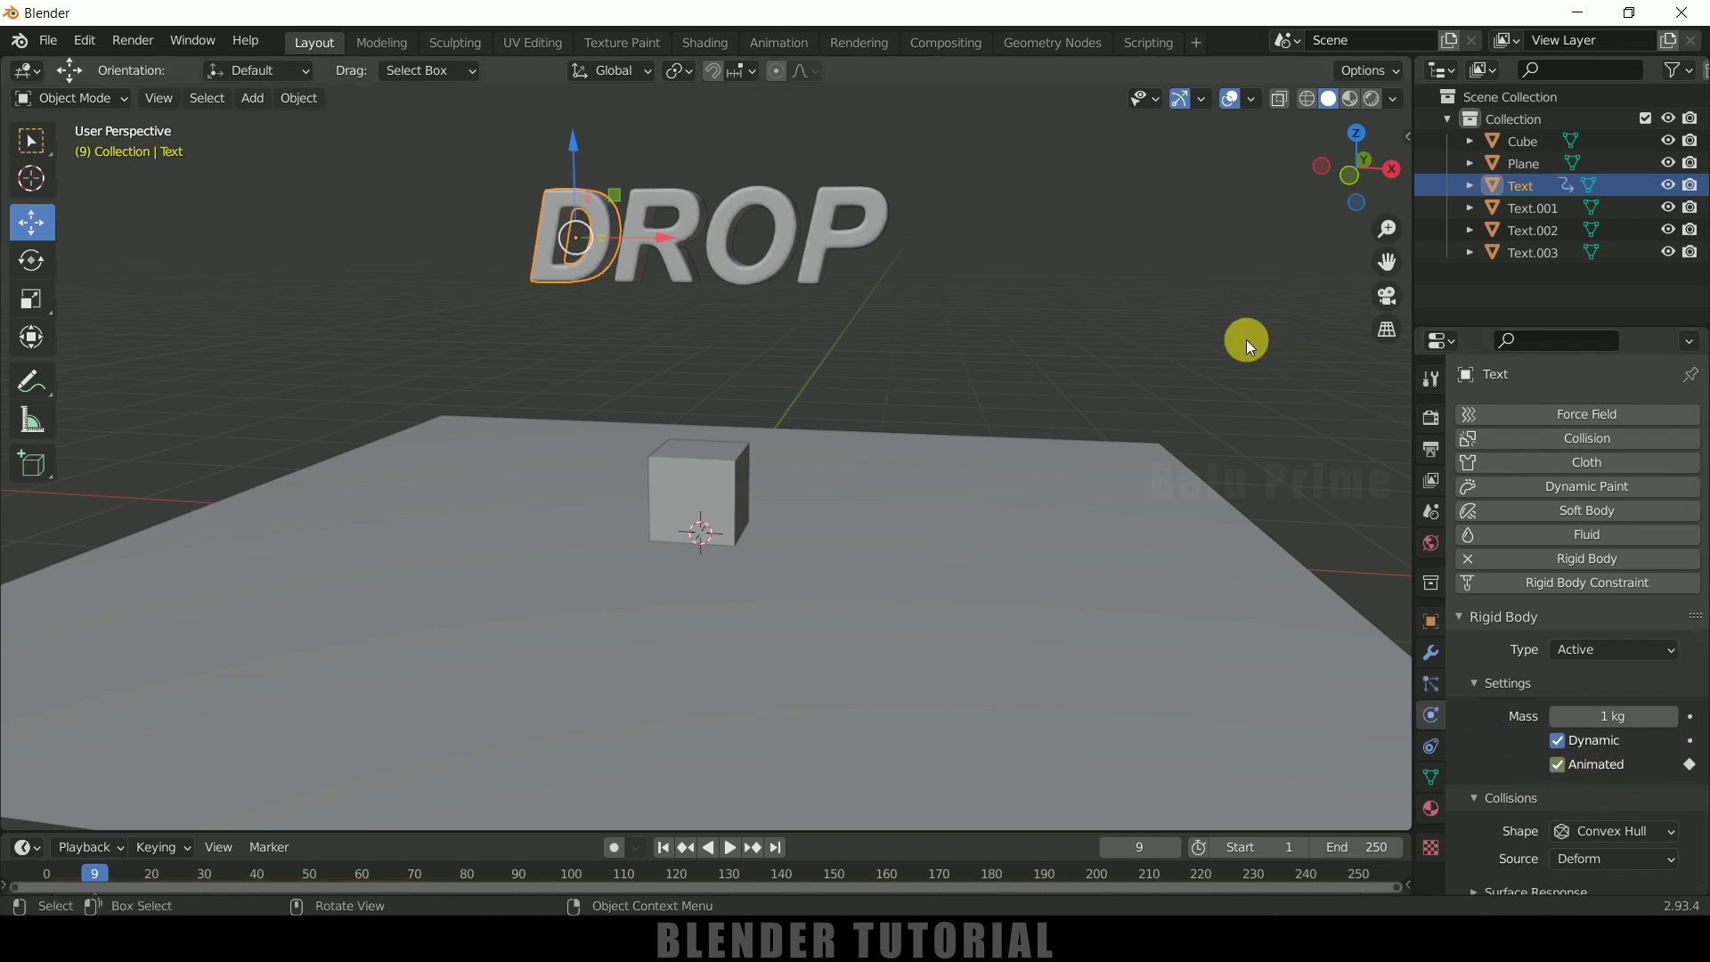
key("Right")
left_click(1556, 765)
left_click(1690, 765)
- Play from frame 1 to watch the D fall alone, then rewind to frame 1
left_click(663, 846)
left_click(730, 846)
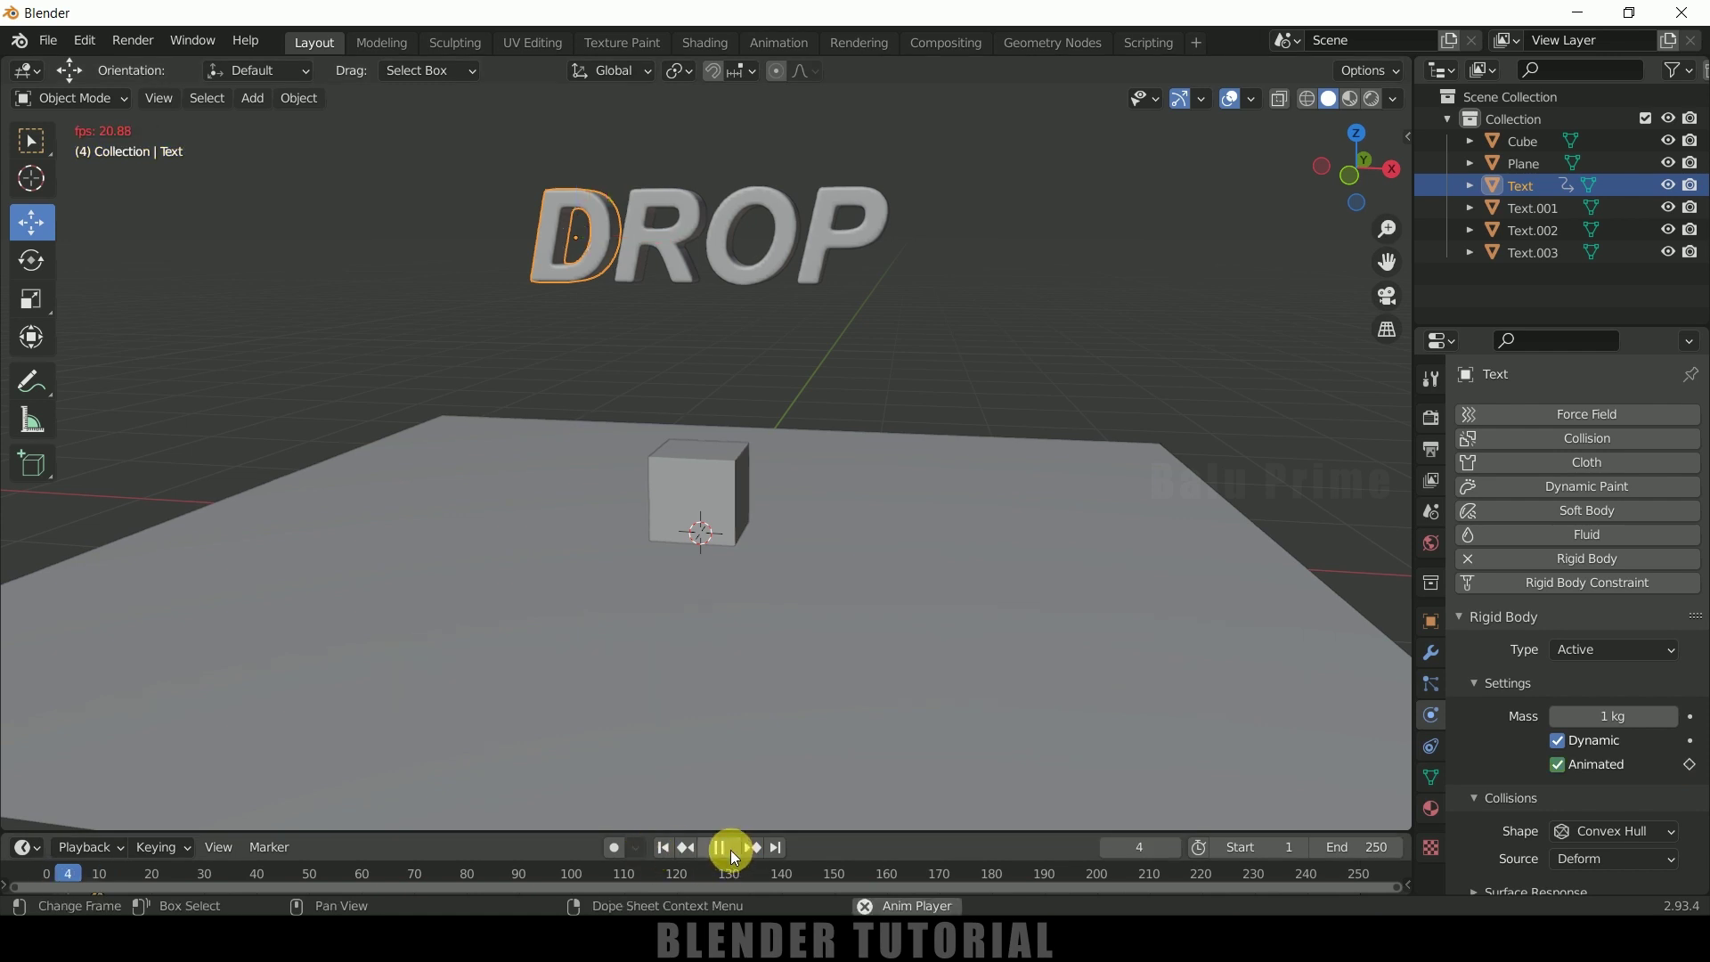
left_click(730, 847)
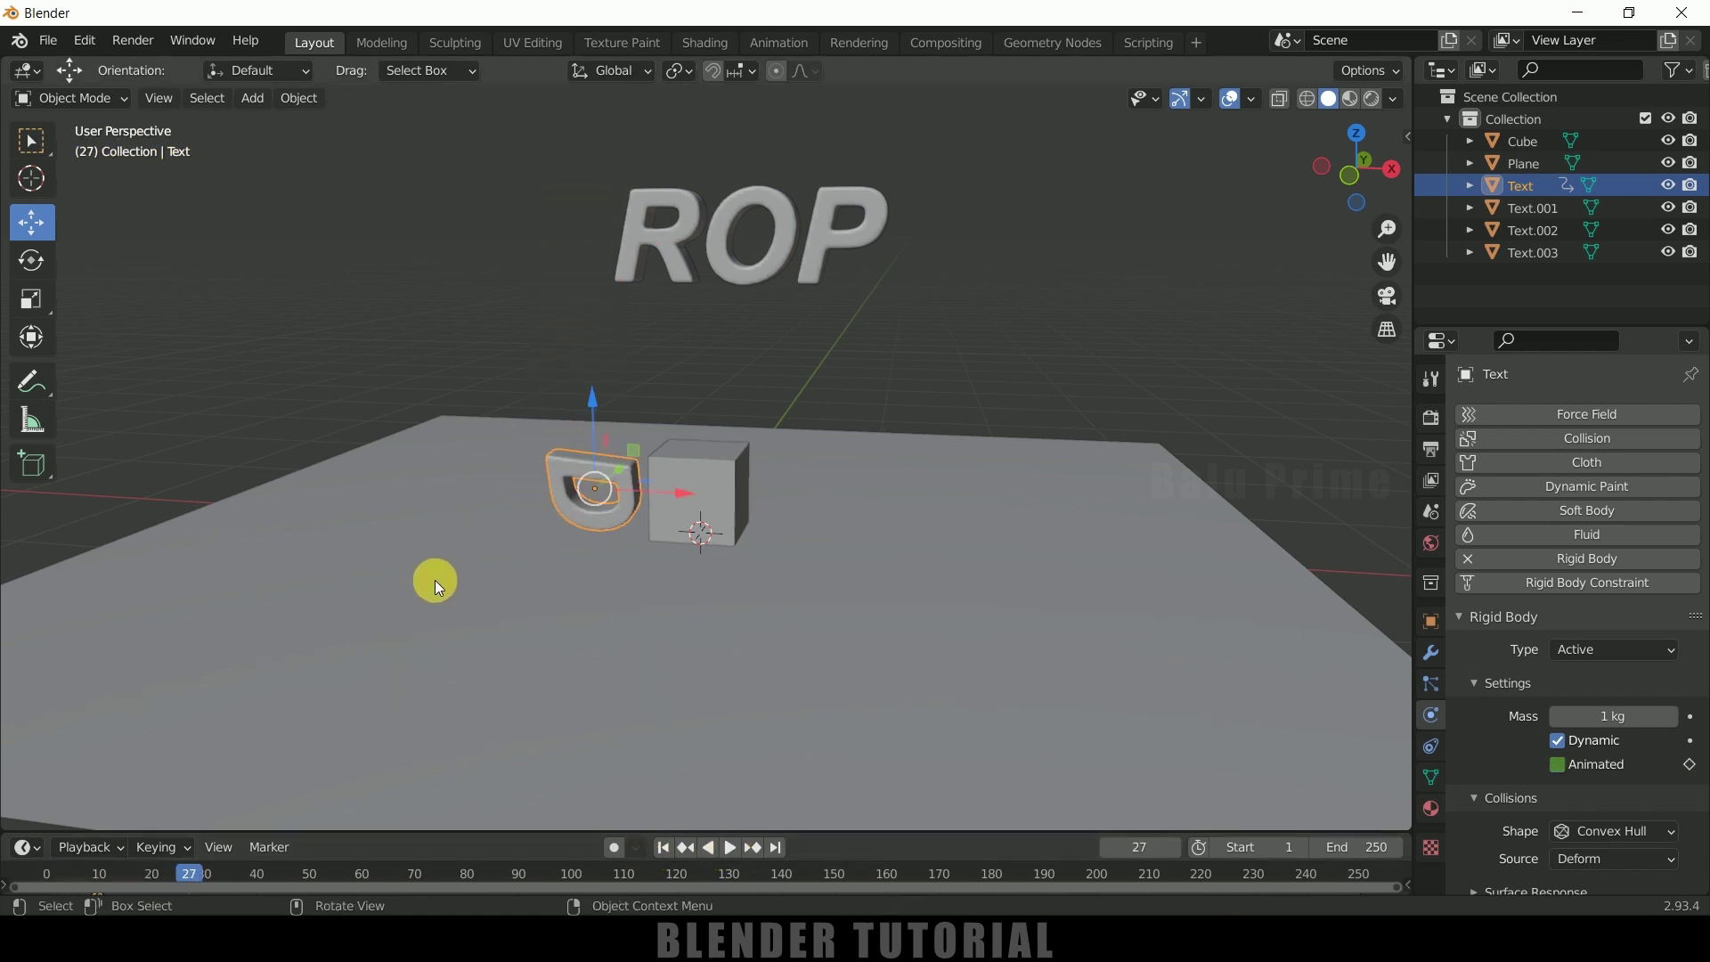
left_click(662, 847)
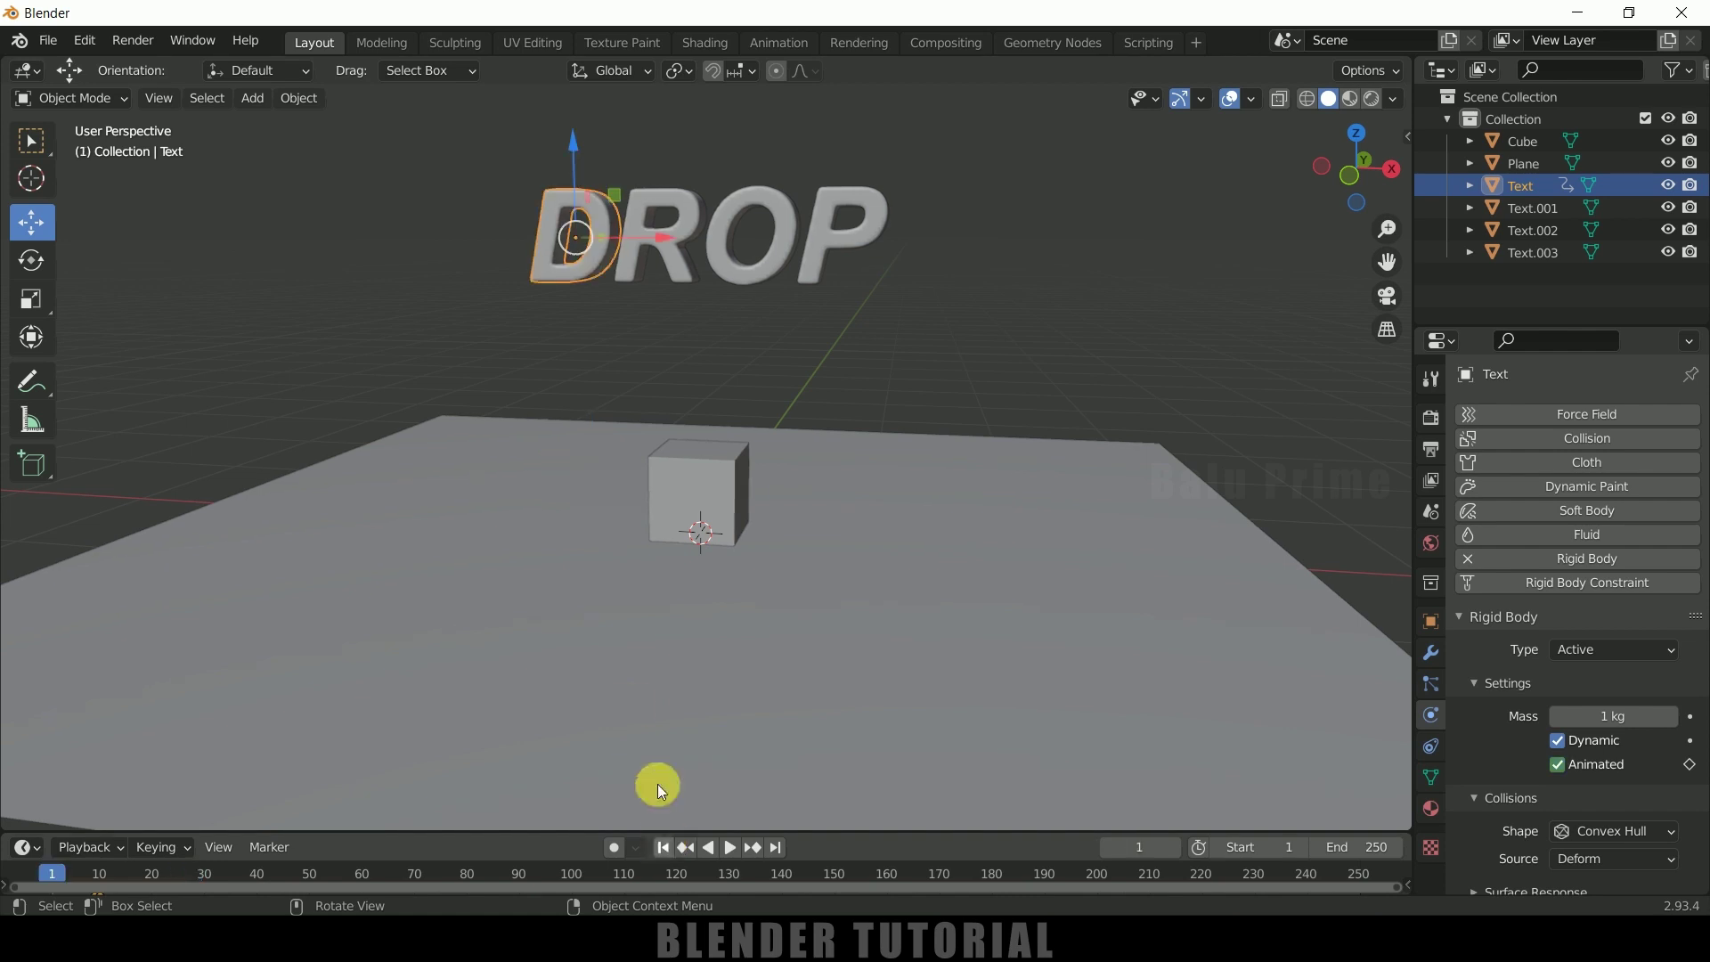
- Keyframe the R's Animated setting on at frame 19 and off at frame 20
left_click(670, 269)
key("space")
left_click_drag(125, 880, 148, 885)
key("space")
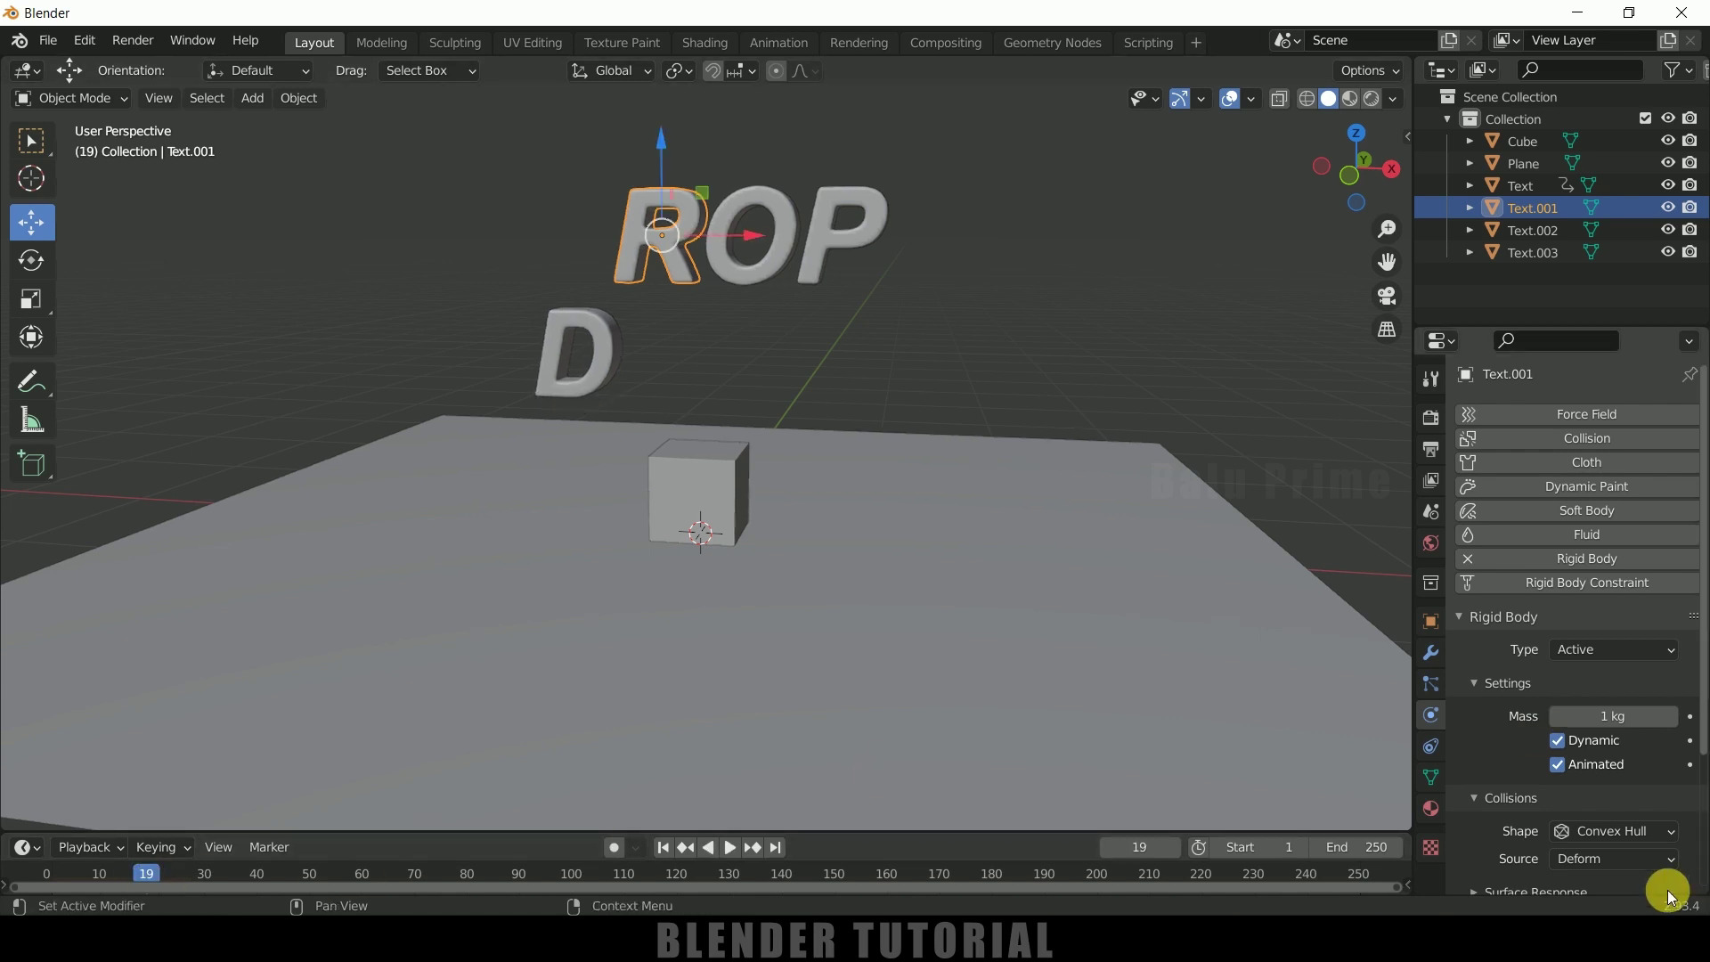
left_click(1690, 764)
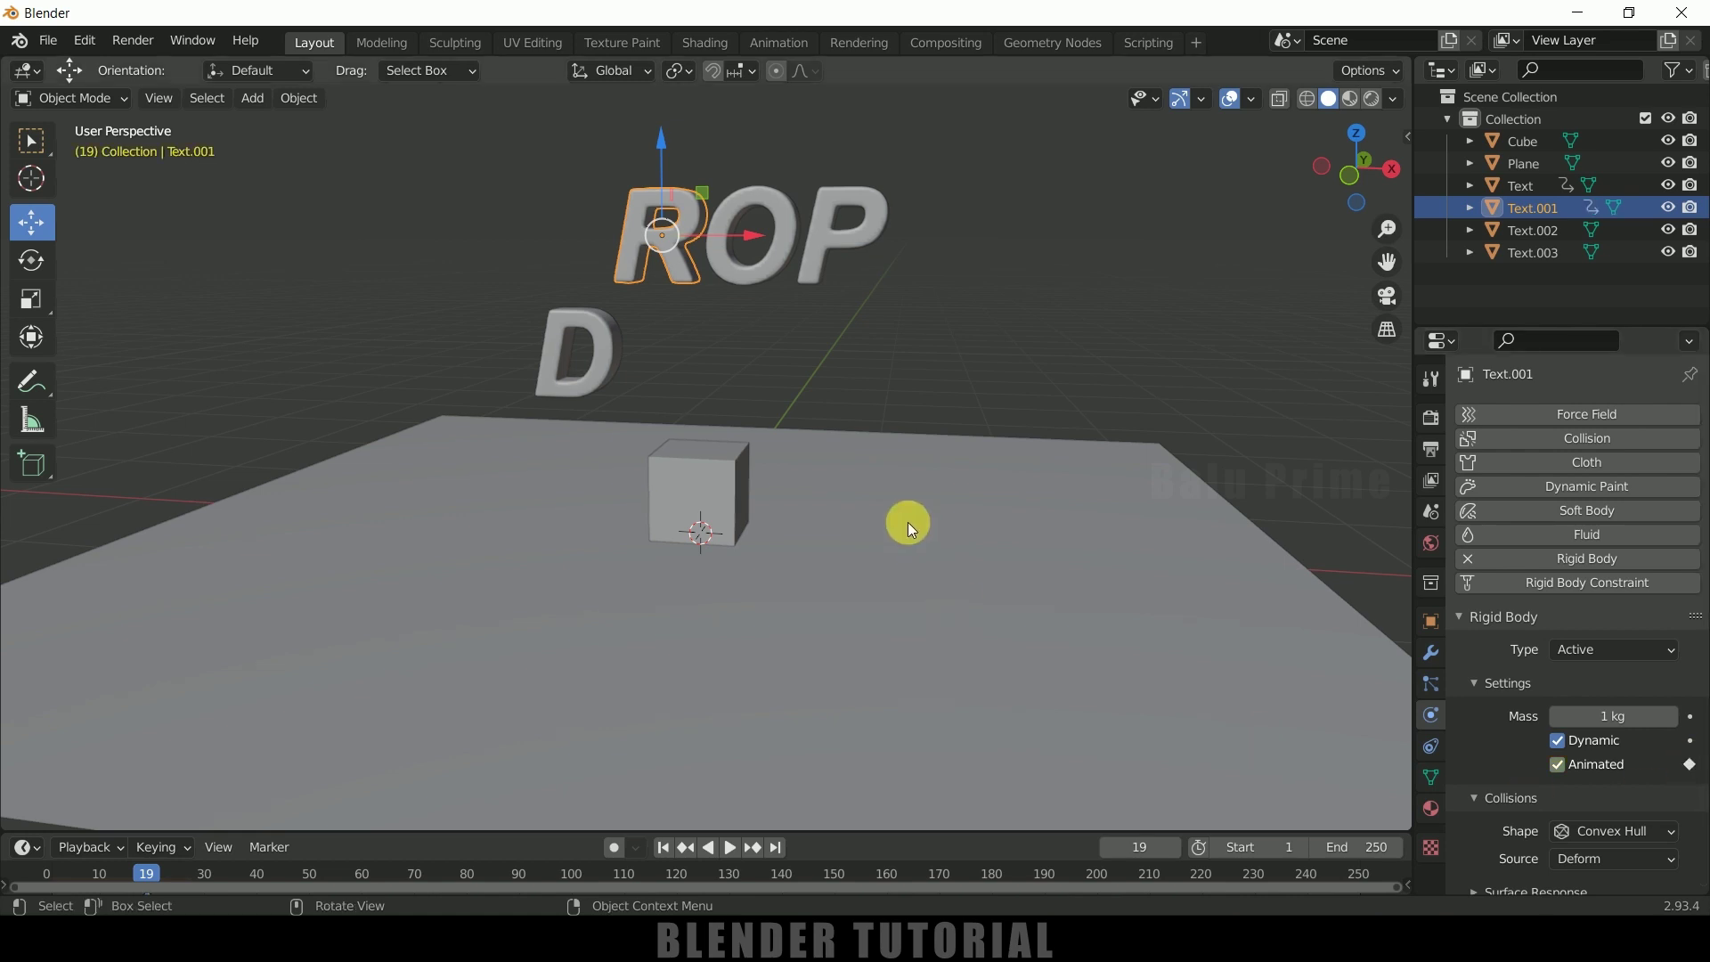
key("Right")
left_click(1557, 763)
left_click(1689, 764)
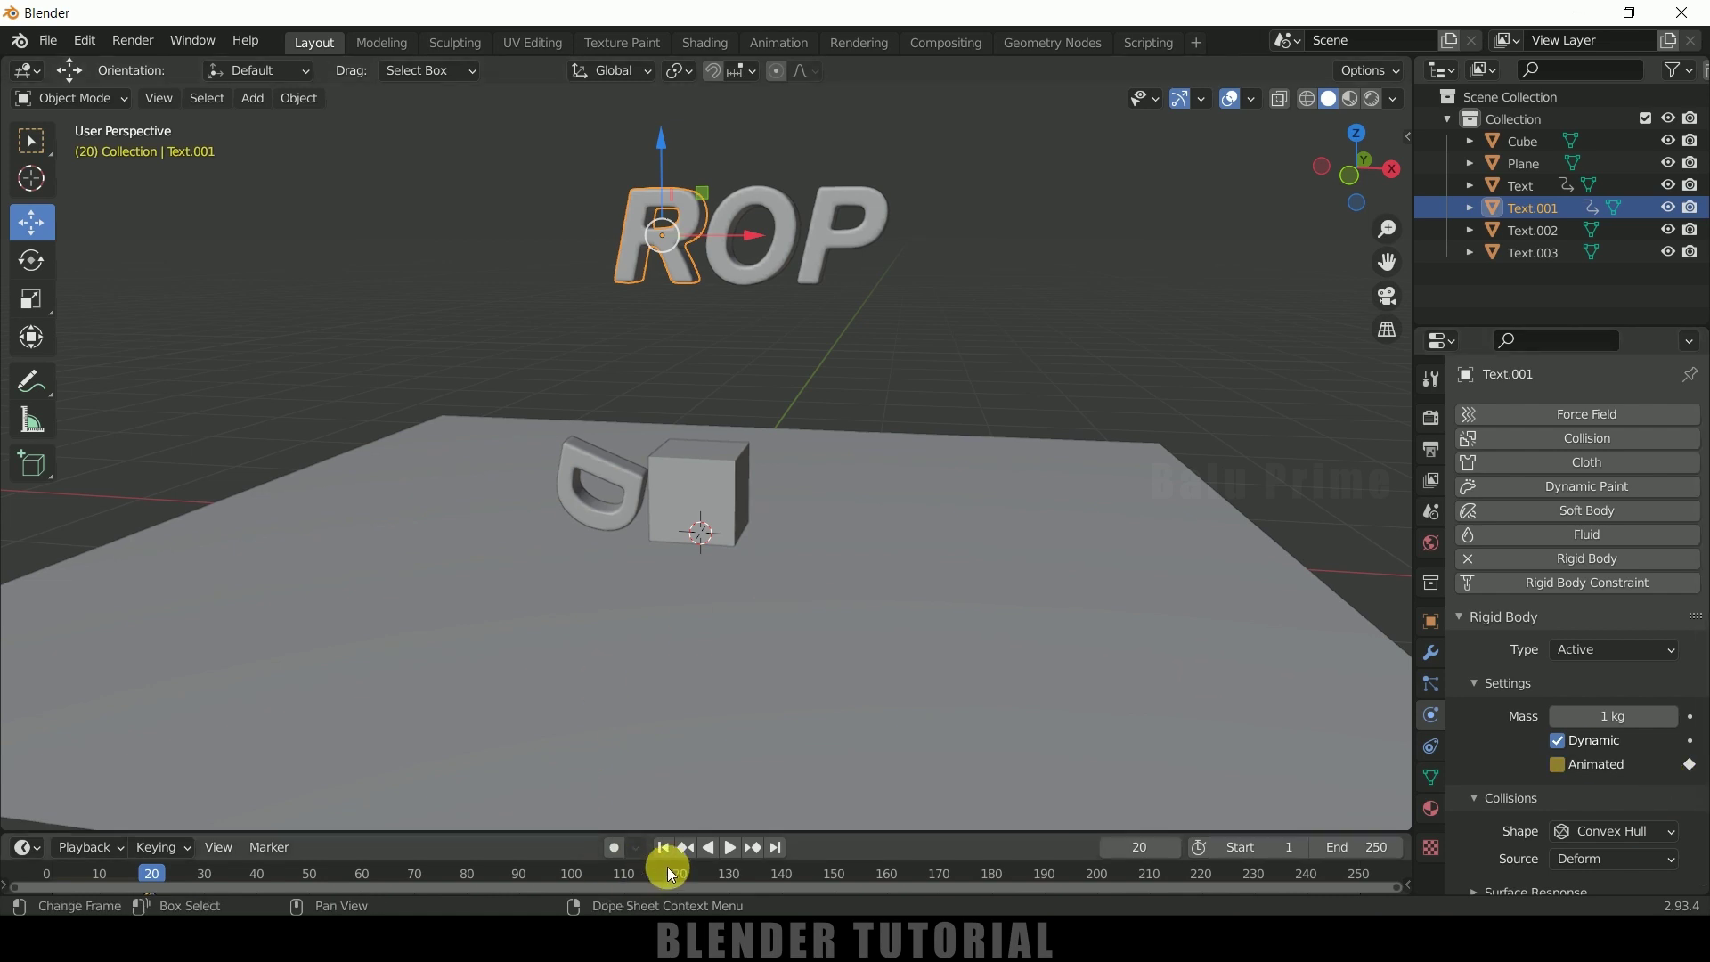
- Play from frame 1 to watch D and R fall in turn, then rewind
left_click(670, 850)
left_click(725, 848)
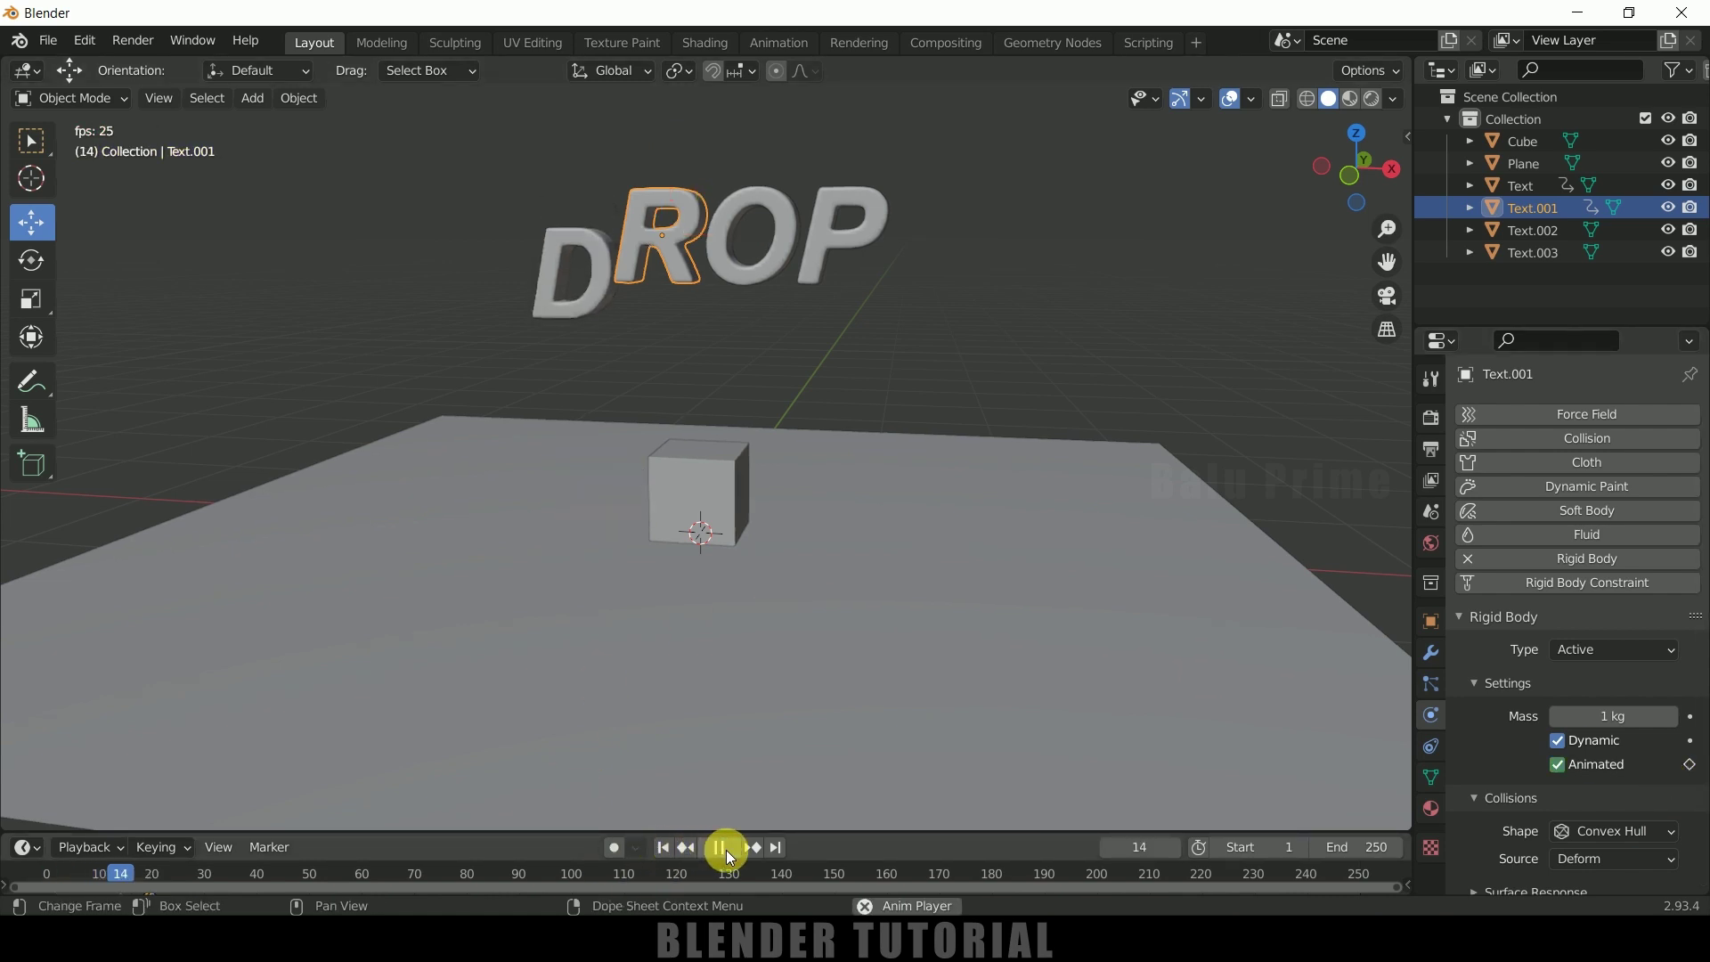
left_click(725, 849)
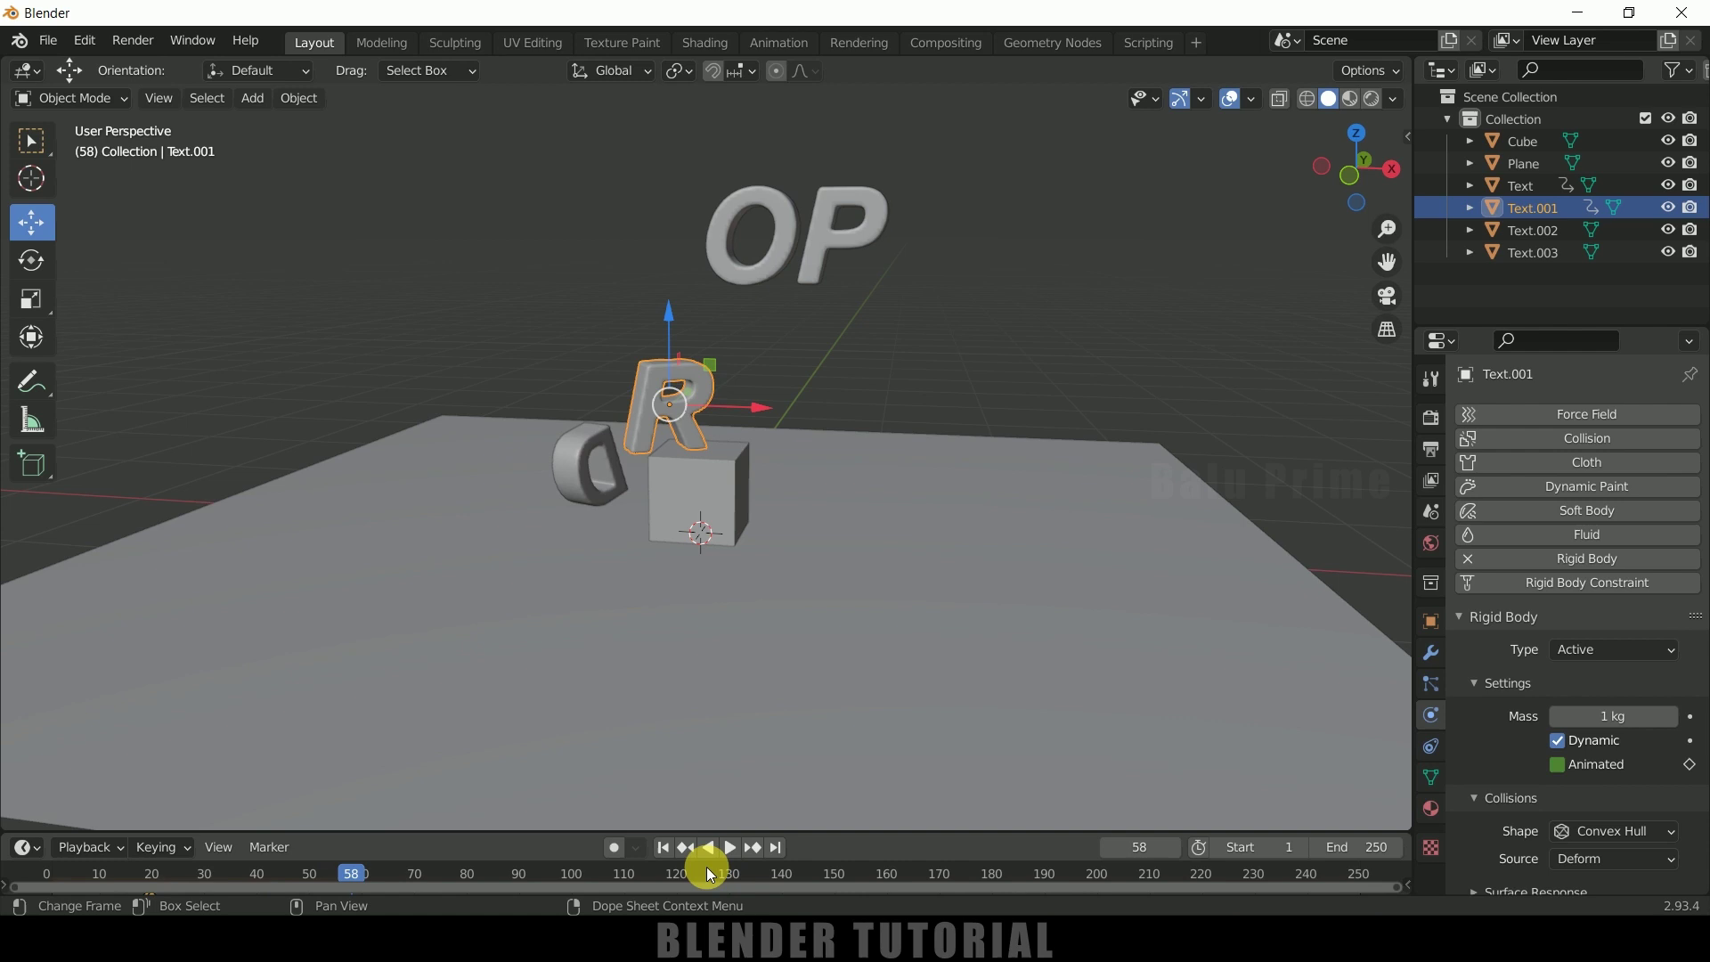
left_click(664, 847)
left_click(752, 278)
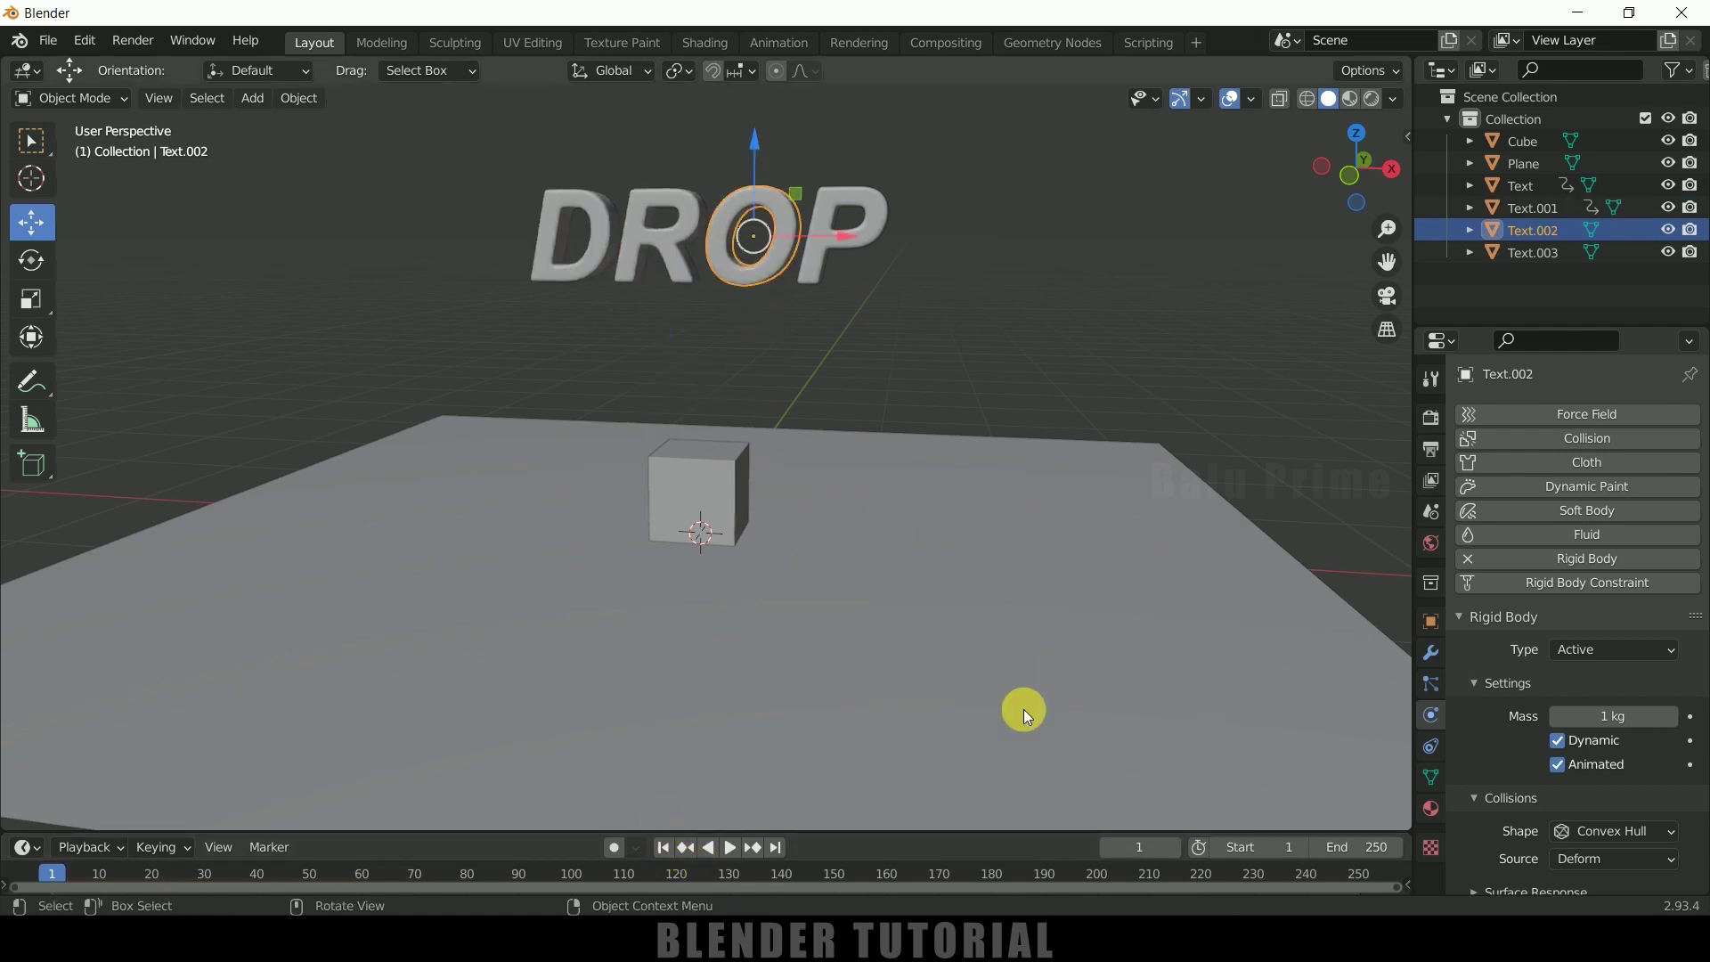
- Keyframe the O's Animated setting on at frame 29 and off at frame 30
left_click_drag(80, 872, 198, 875)
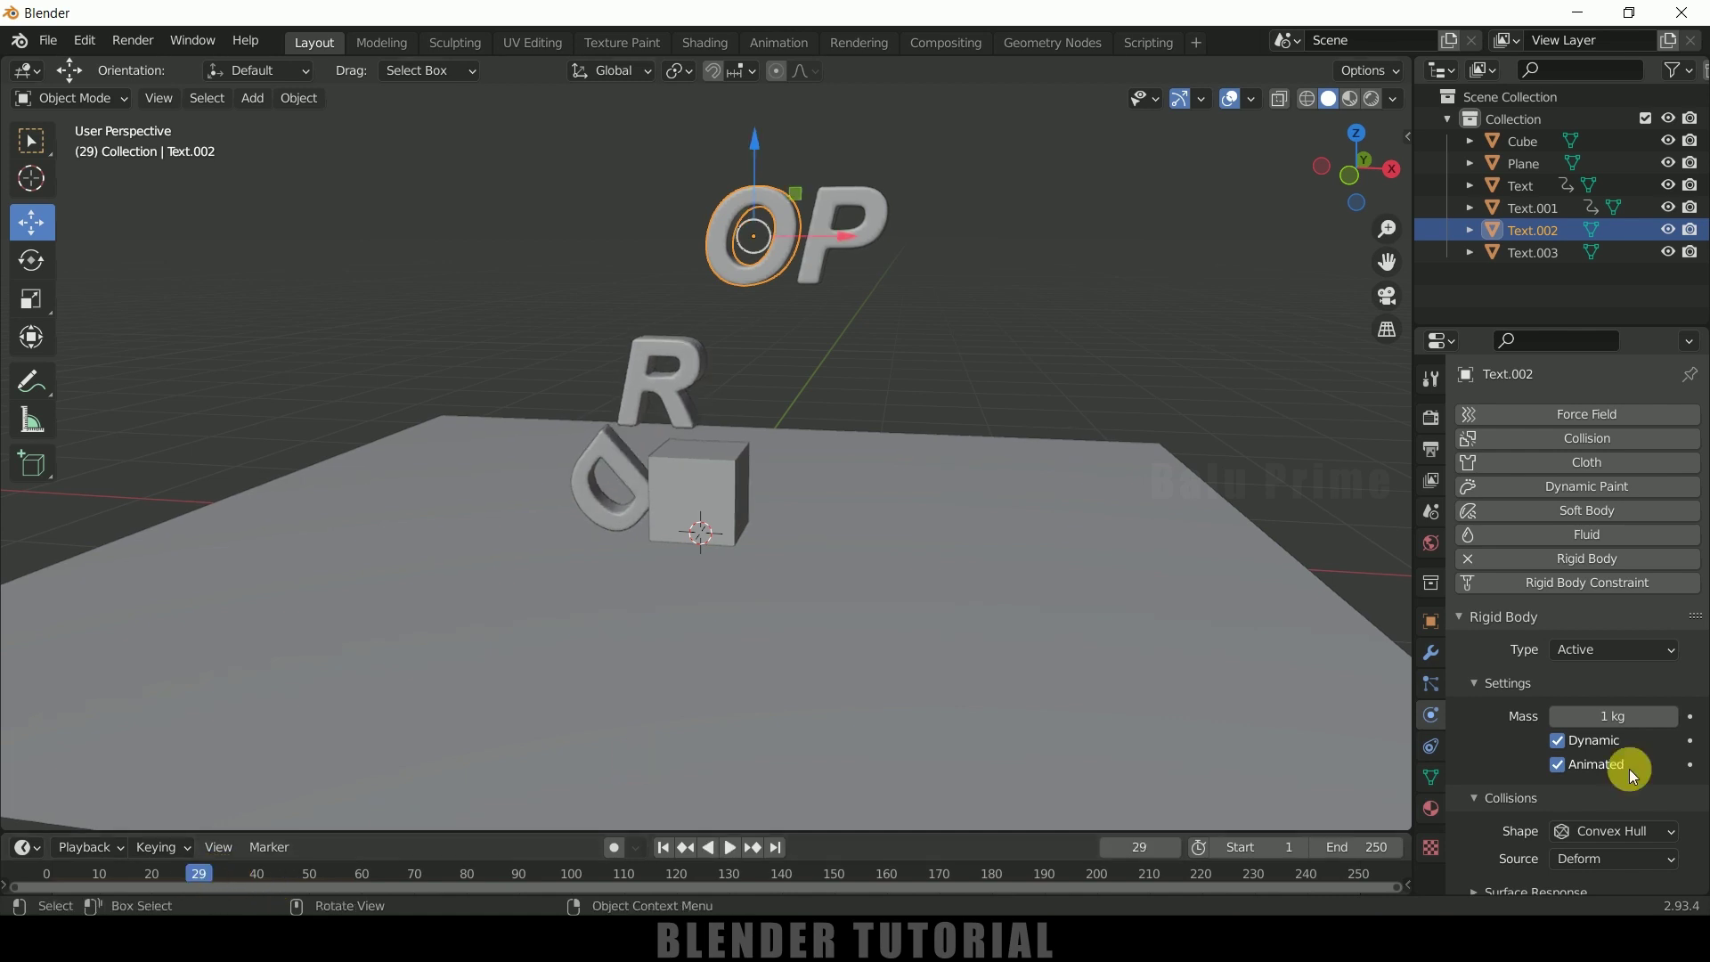
left_click(1690, 764)
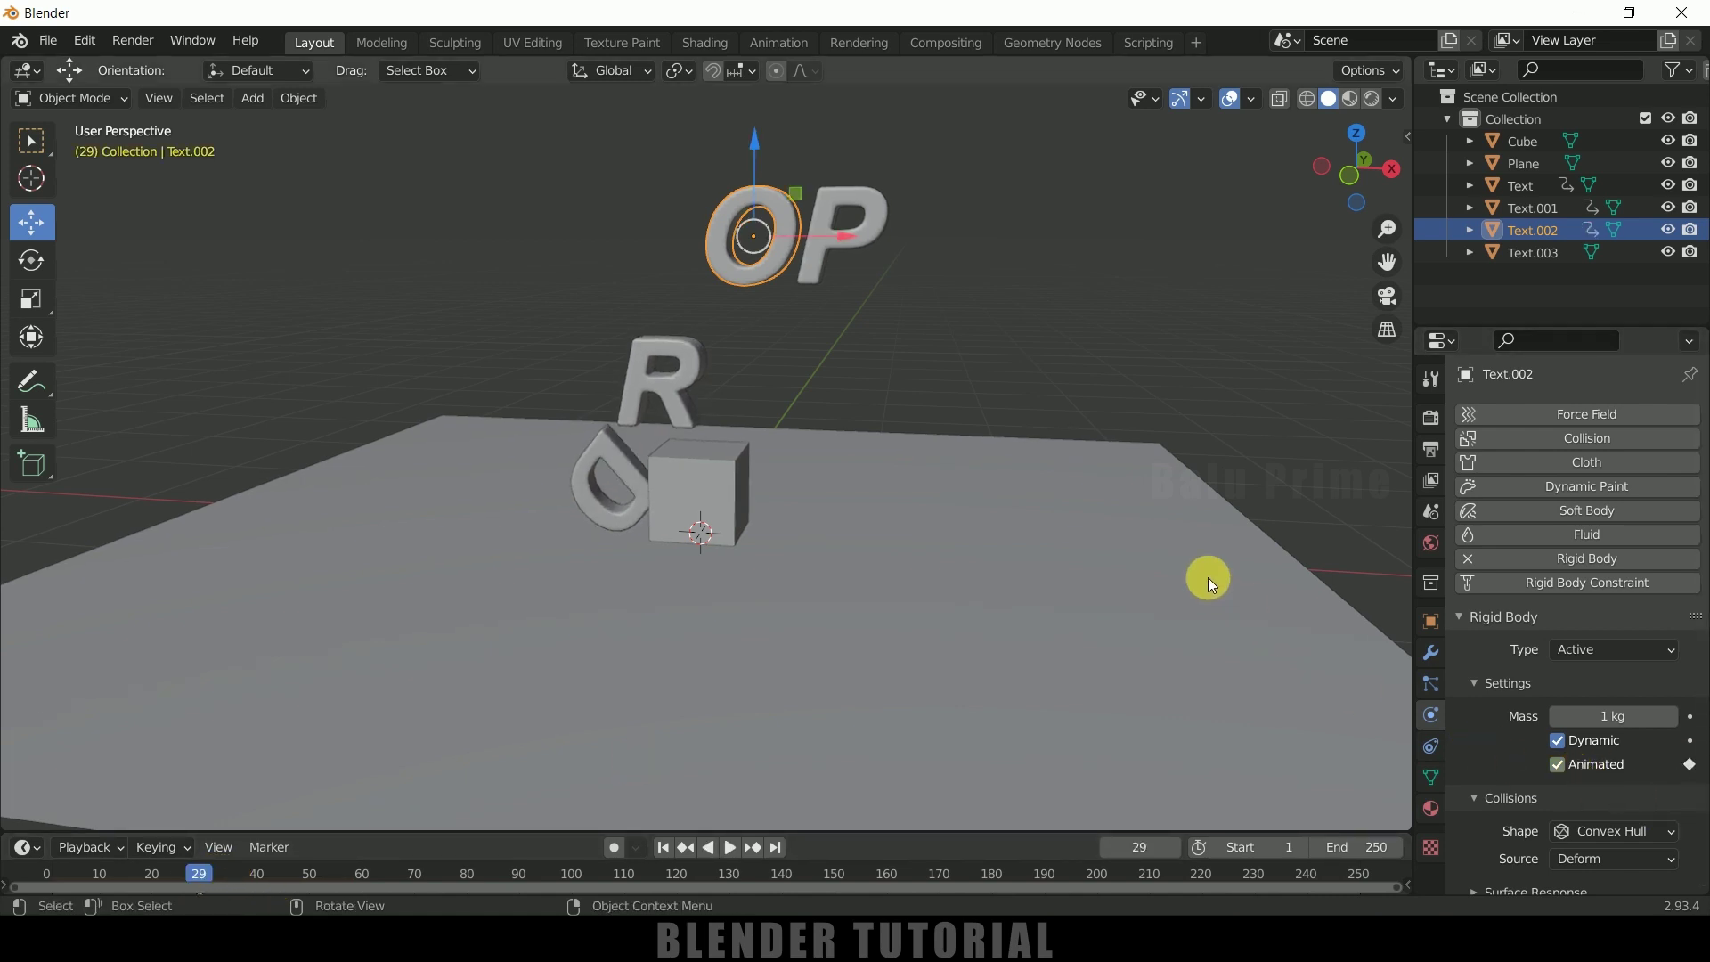
key("Right")
left_click(1570, 766)
left_click(1689, 764)
- Keyframe the P's Animated setting on at frame 39 and off at frame 40
left_click_drag(212, 877, 250, 876)
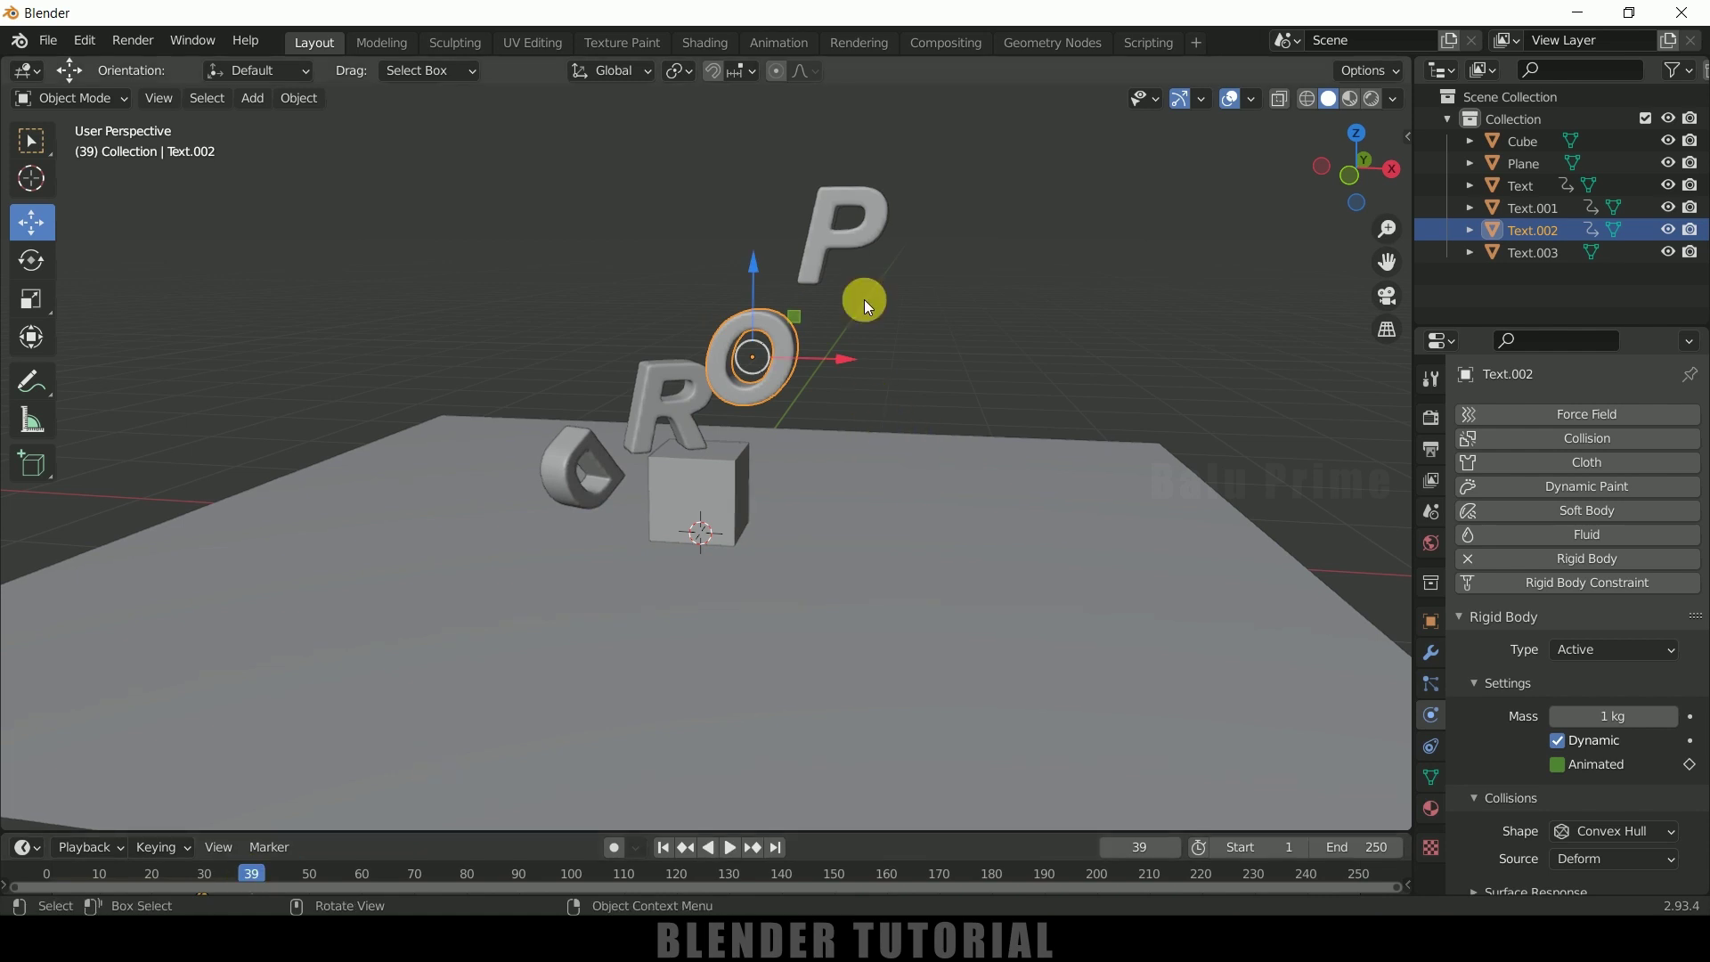
left_click(845, 224)
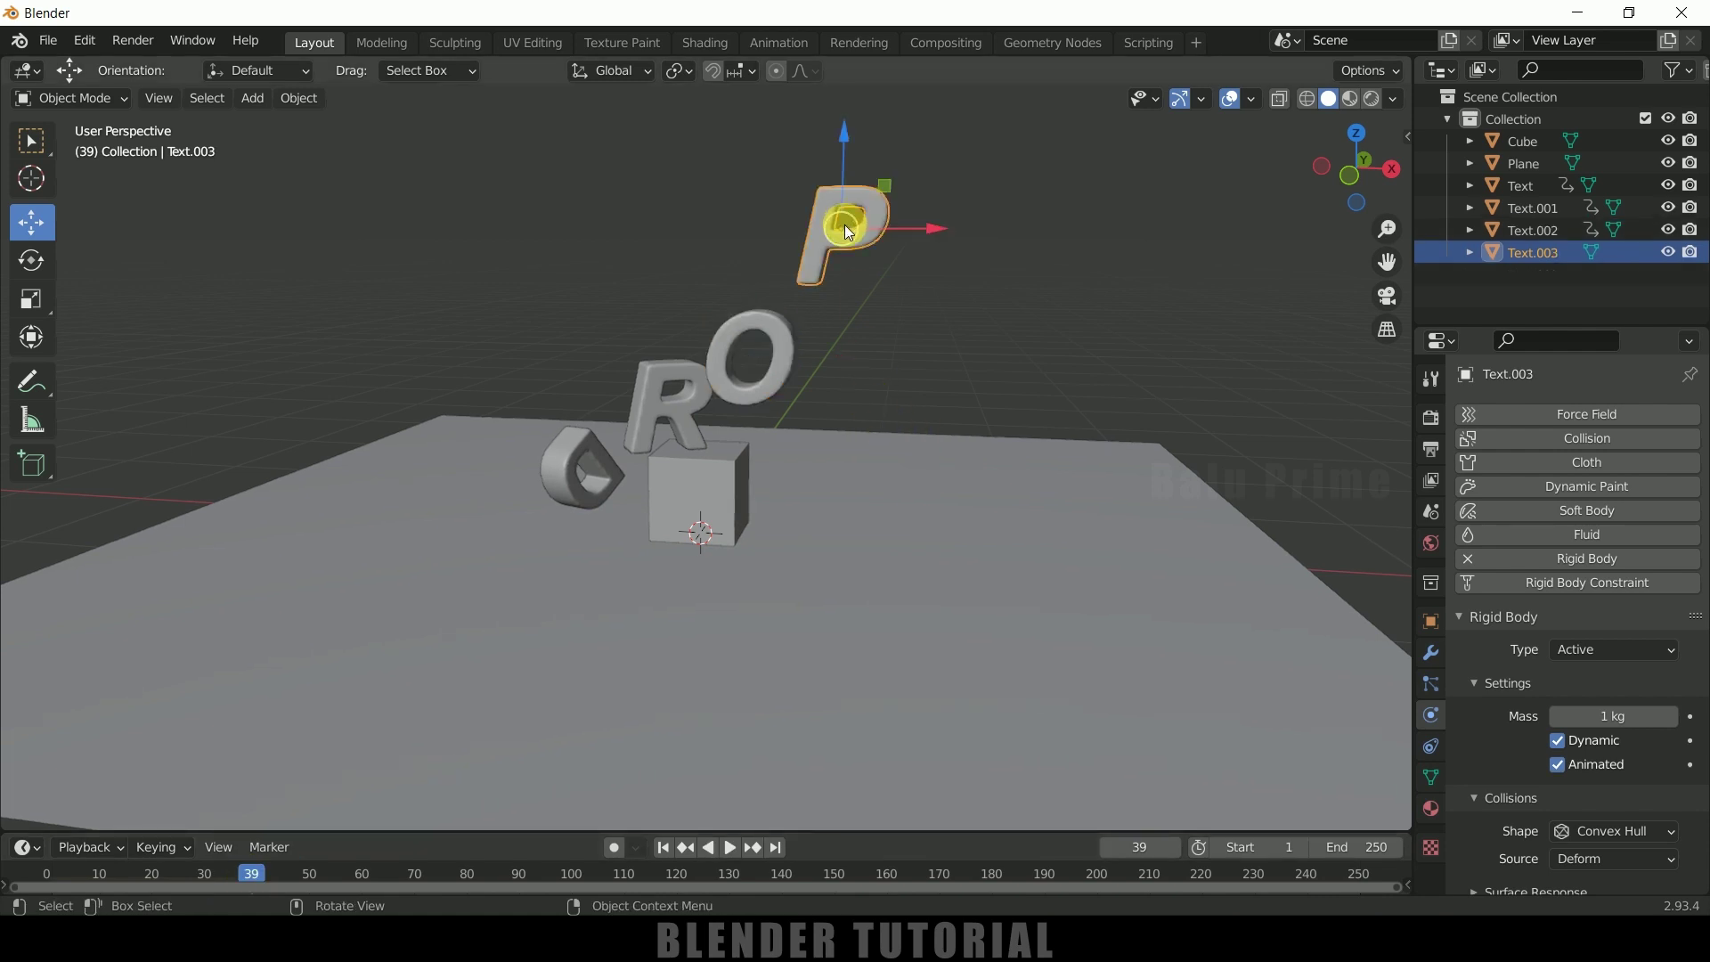
left_click(1689, 764)
key("Right")
left_click(1556, 763)
left_click(1689, 764)
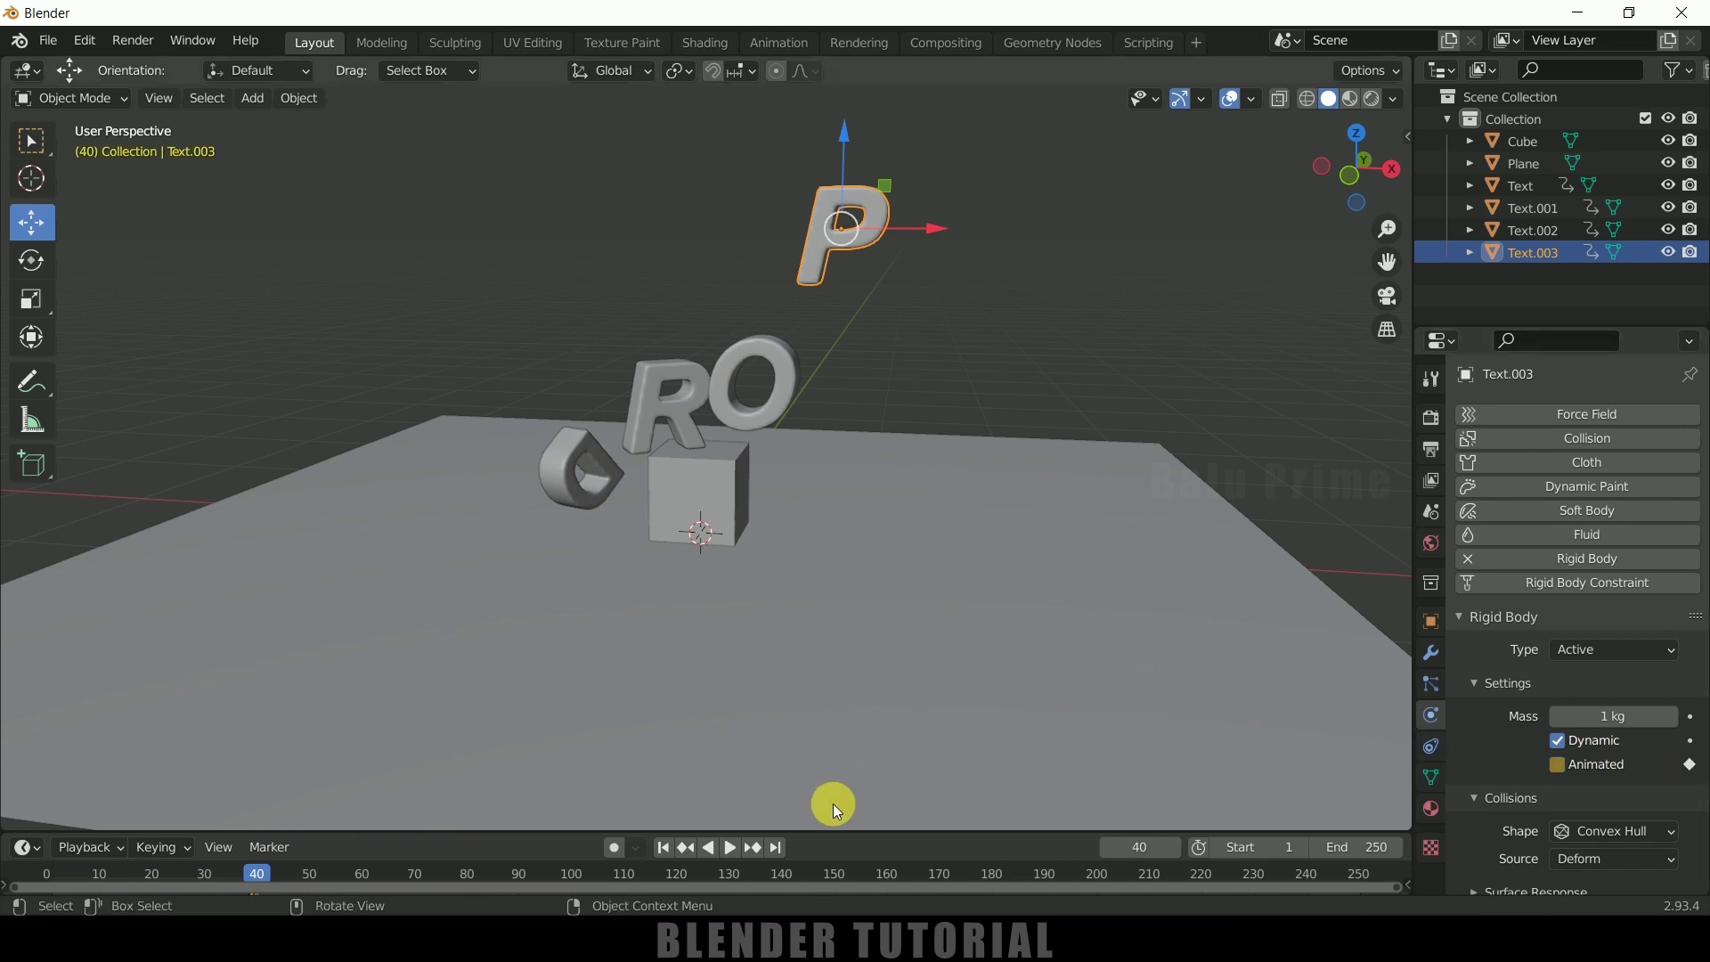
- Play from frame 1 to watch all four letters drop in sequence, then rewind
left_click(660, 846)
left_click(728, 846)
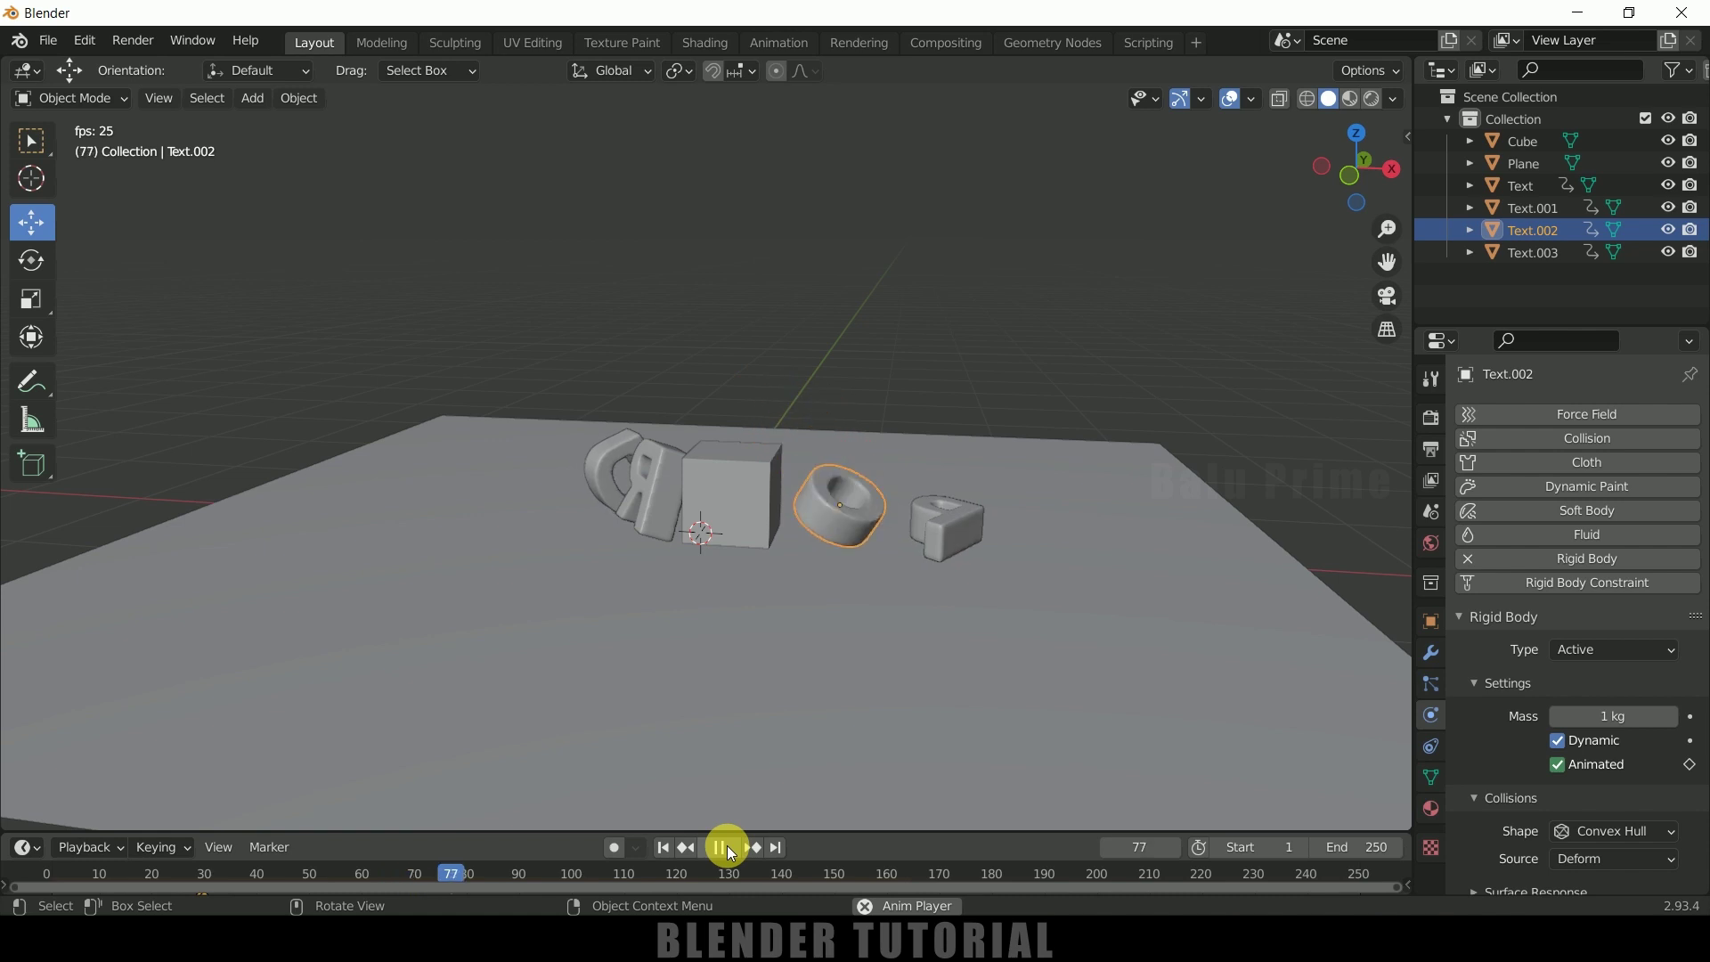
left_click(725, 847)
left_click(662, 849)
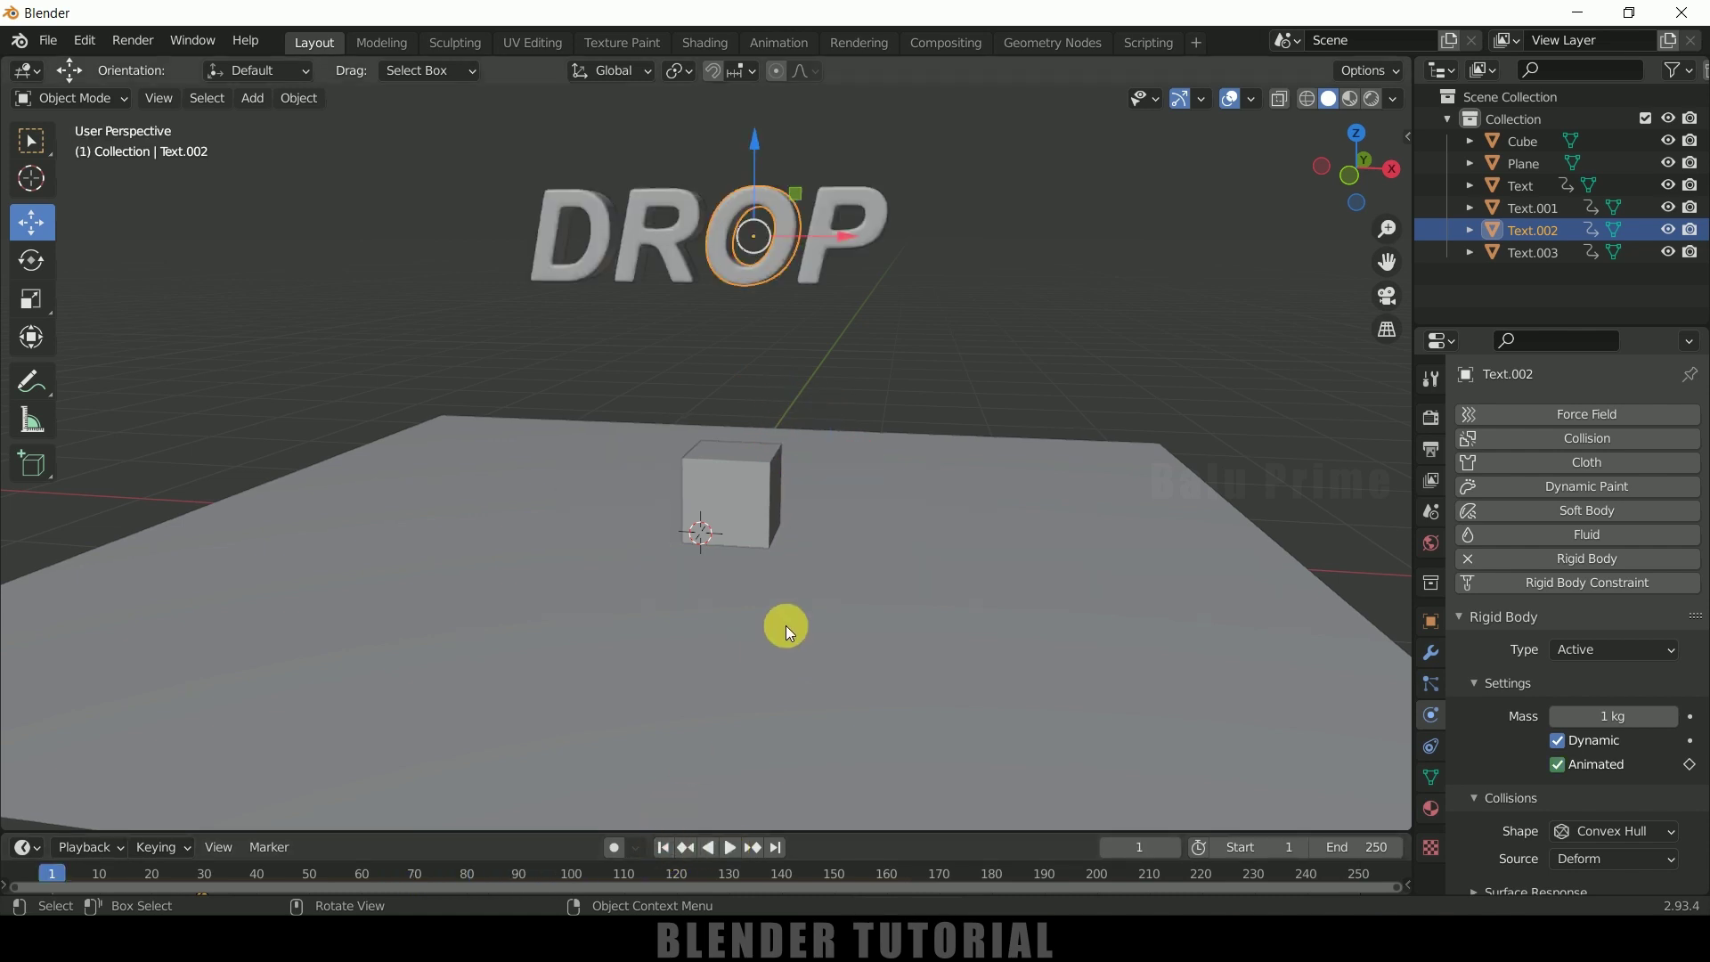
- Set the Rigid Body World cache end frame to 100
left_click(874, 346)
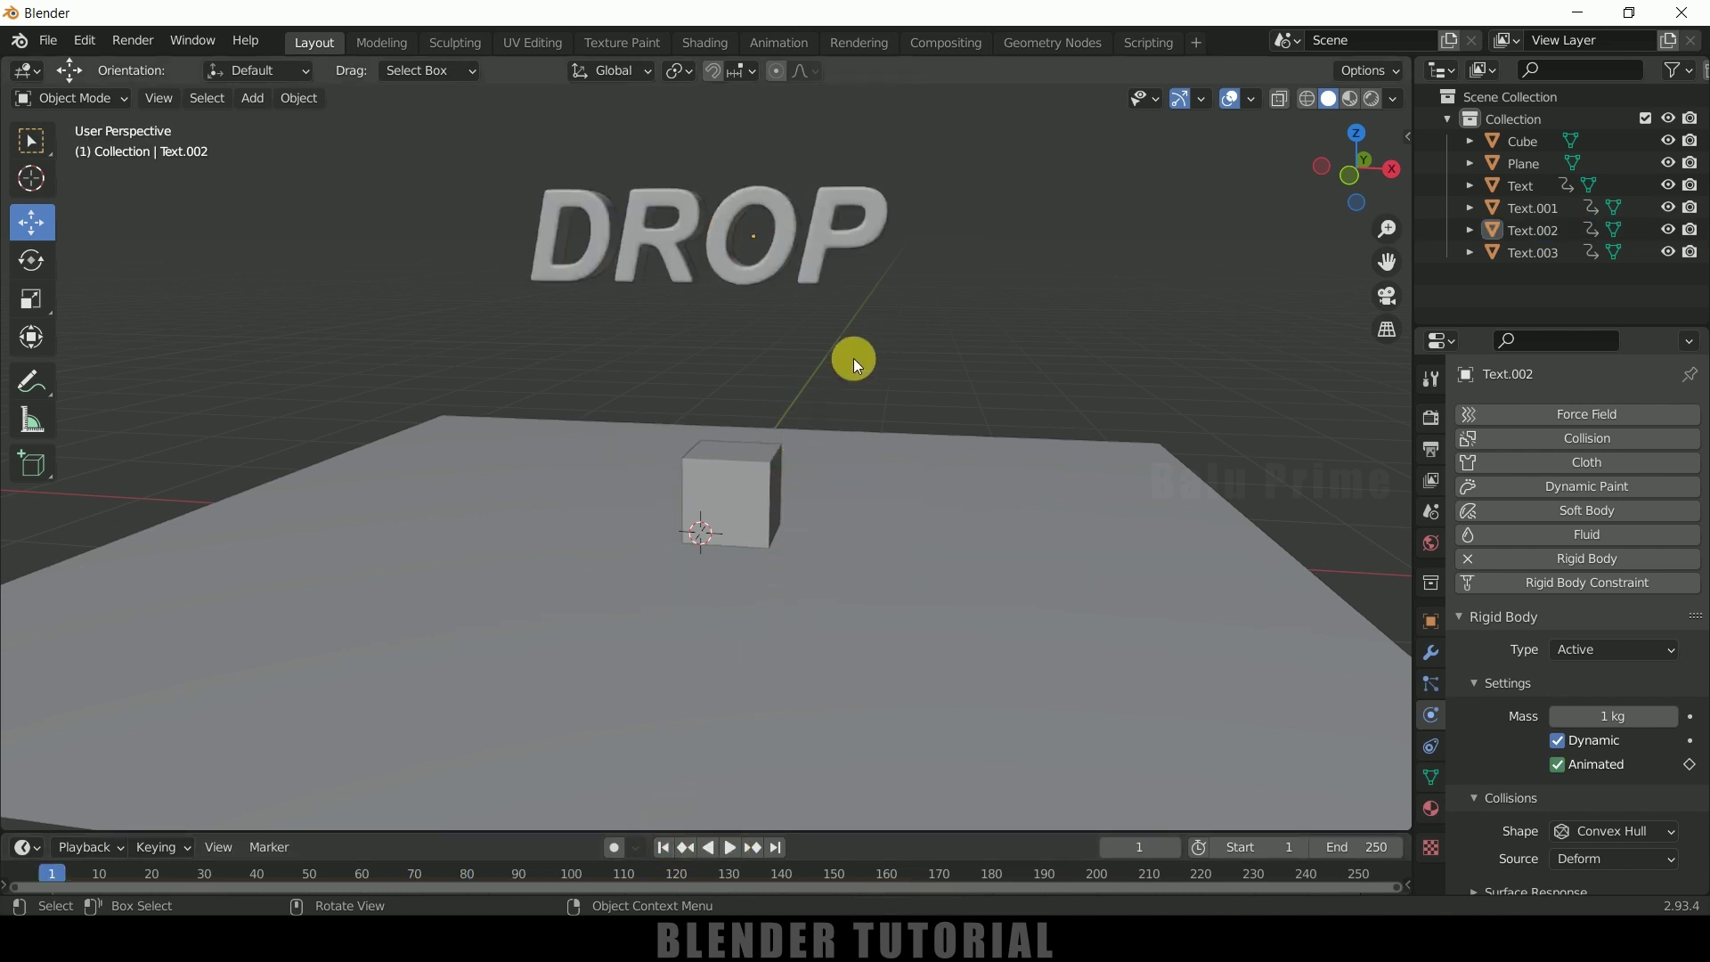
left_click(581, 281)
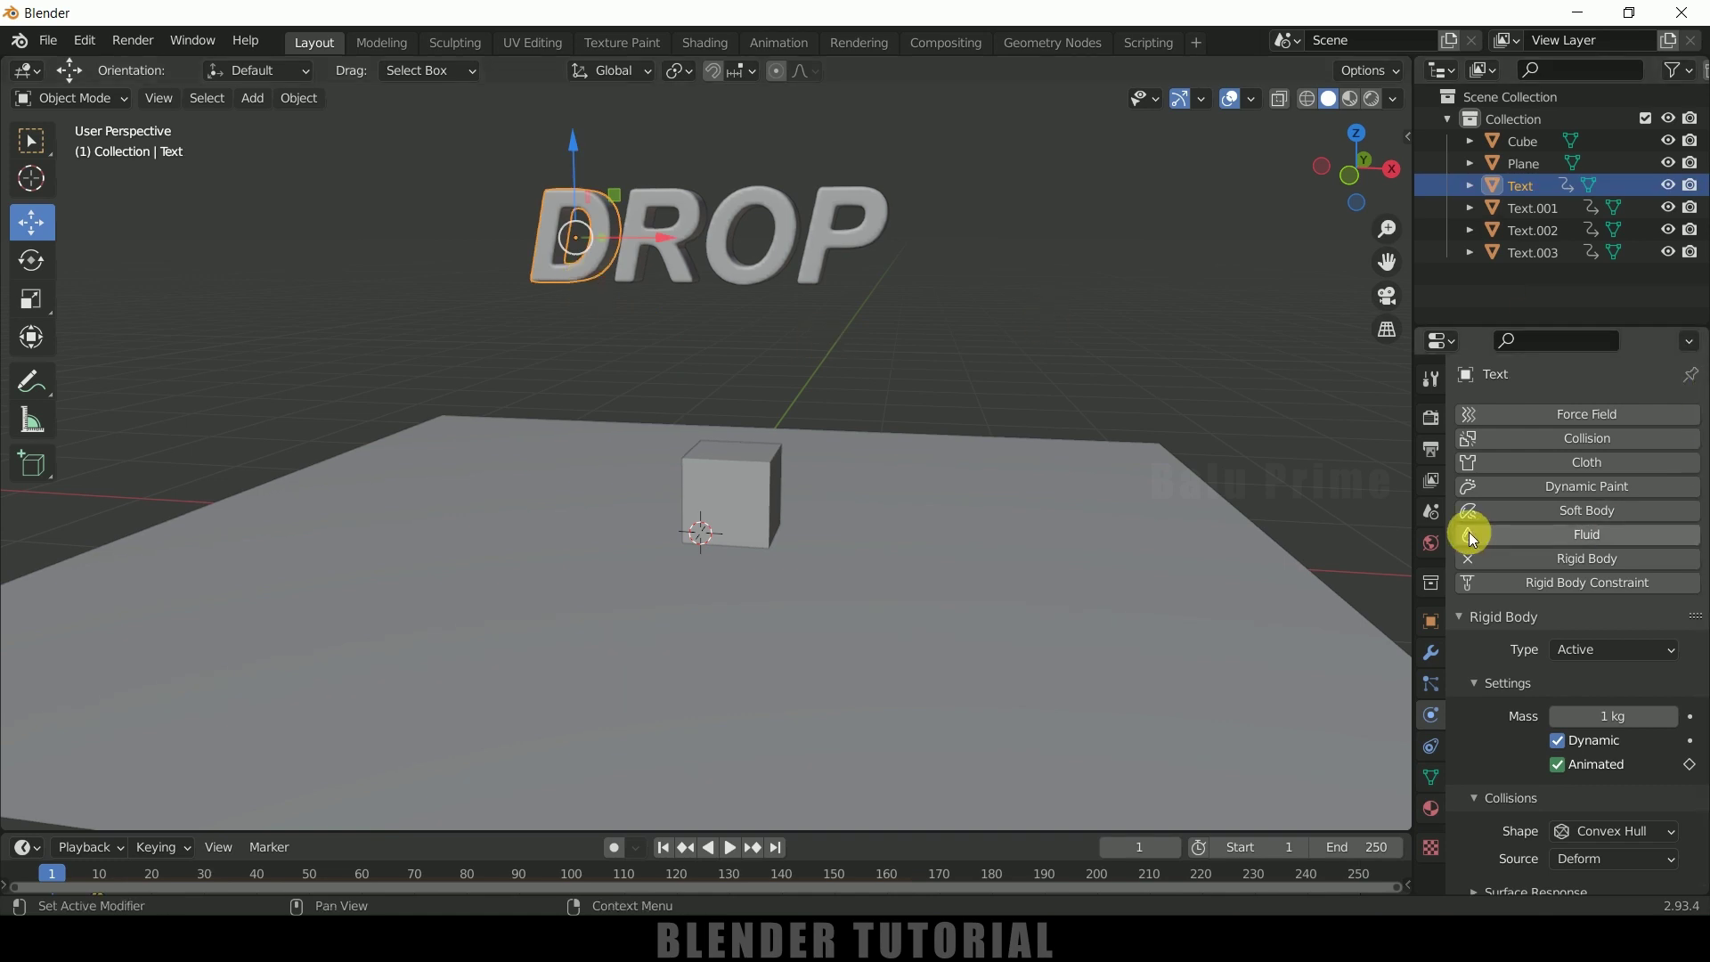
left_click(1429, 512)
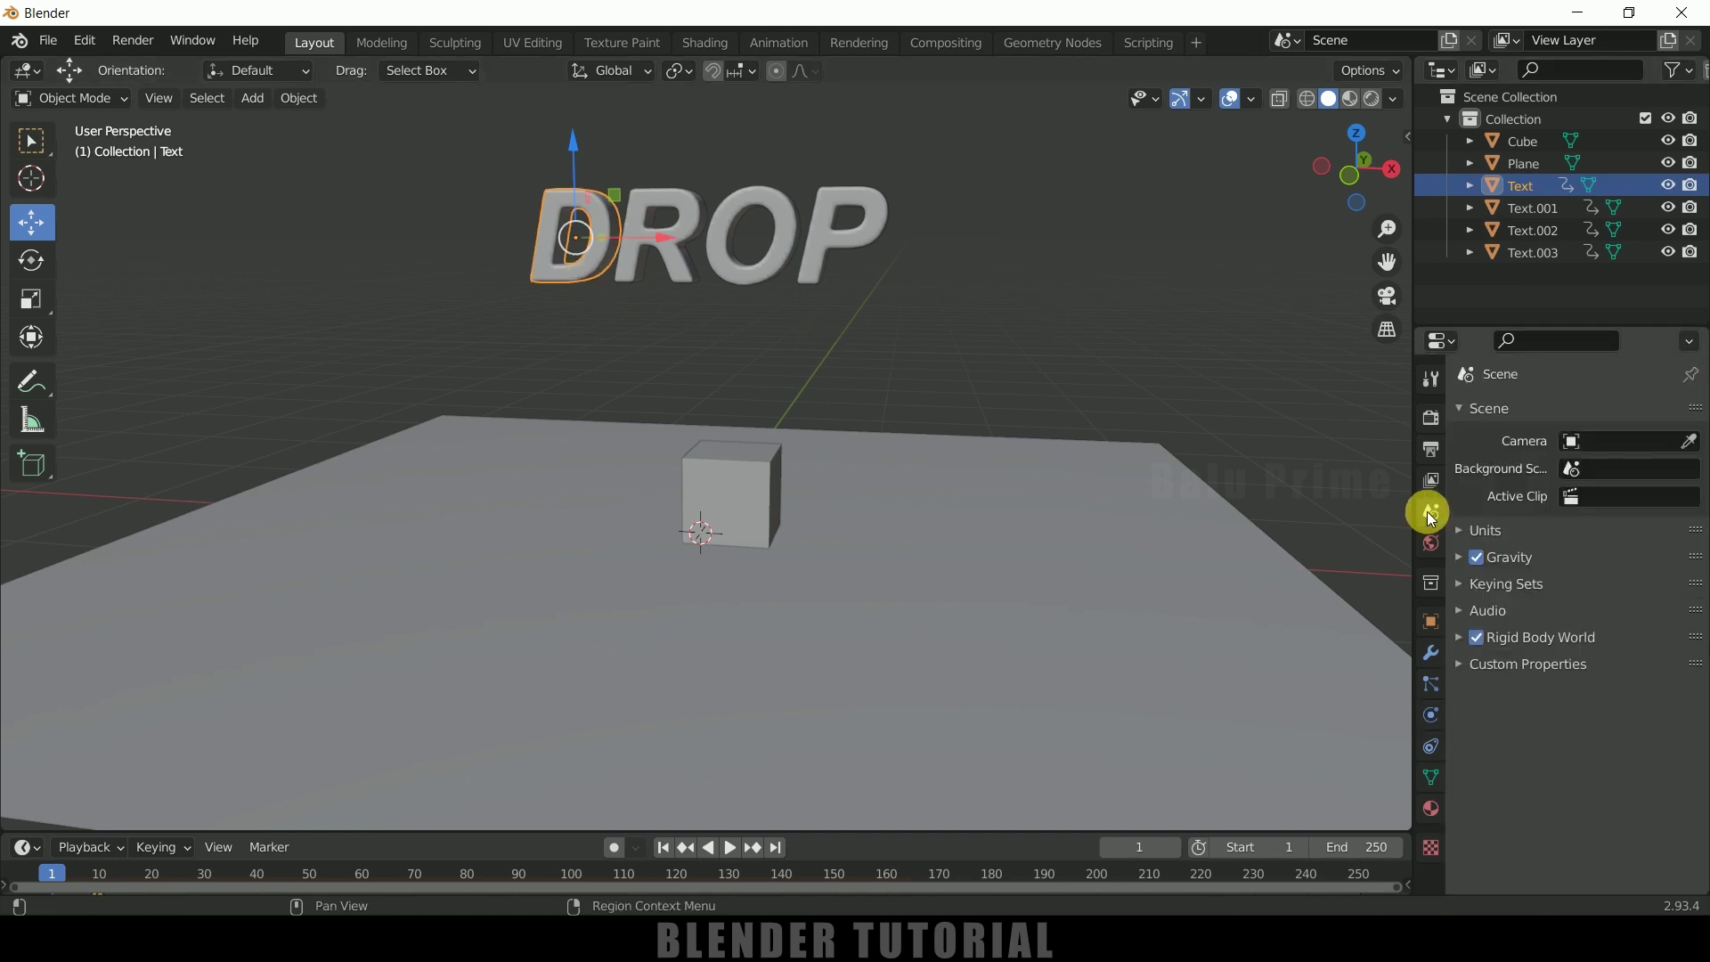
left_click(1458, 638)
scroll(1481, 733, "down", 2)
left_click(1484, 830)
scroll(1489, 750, "down", 5)
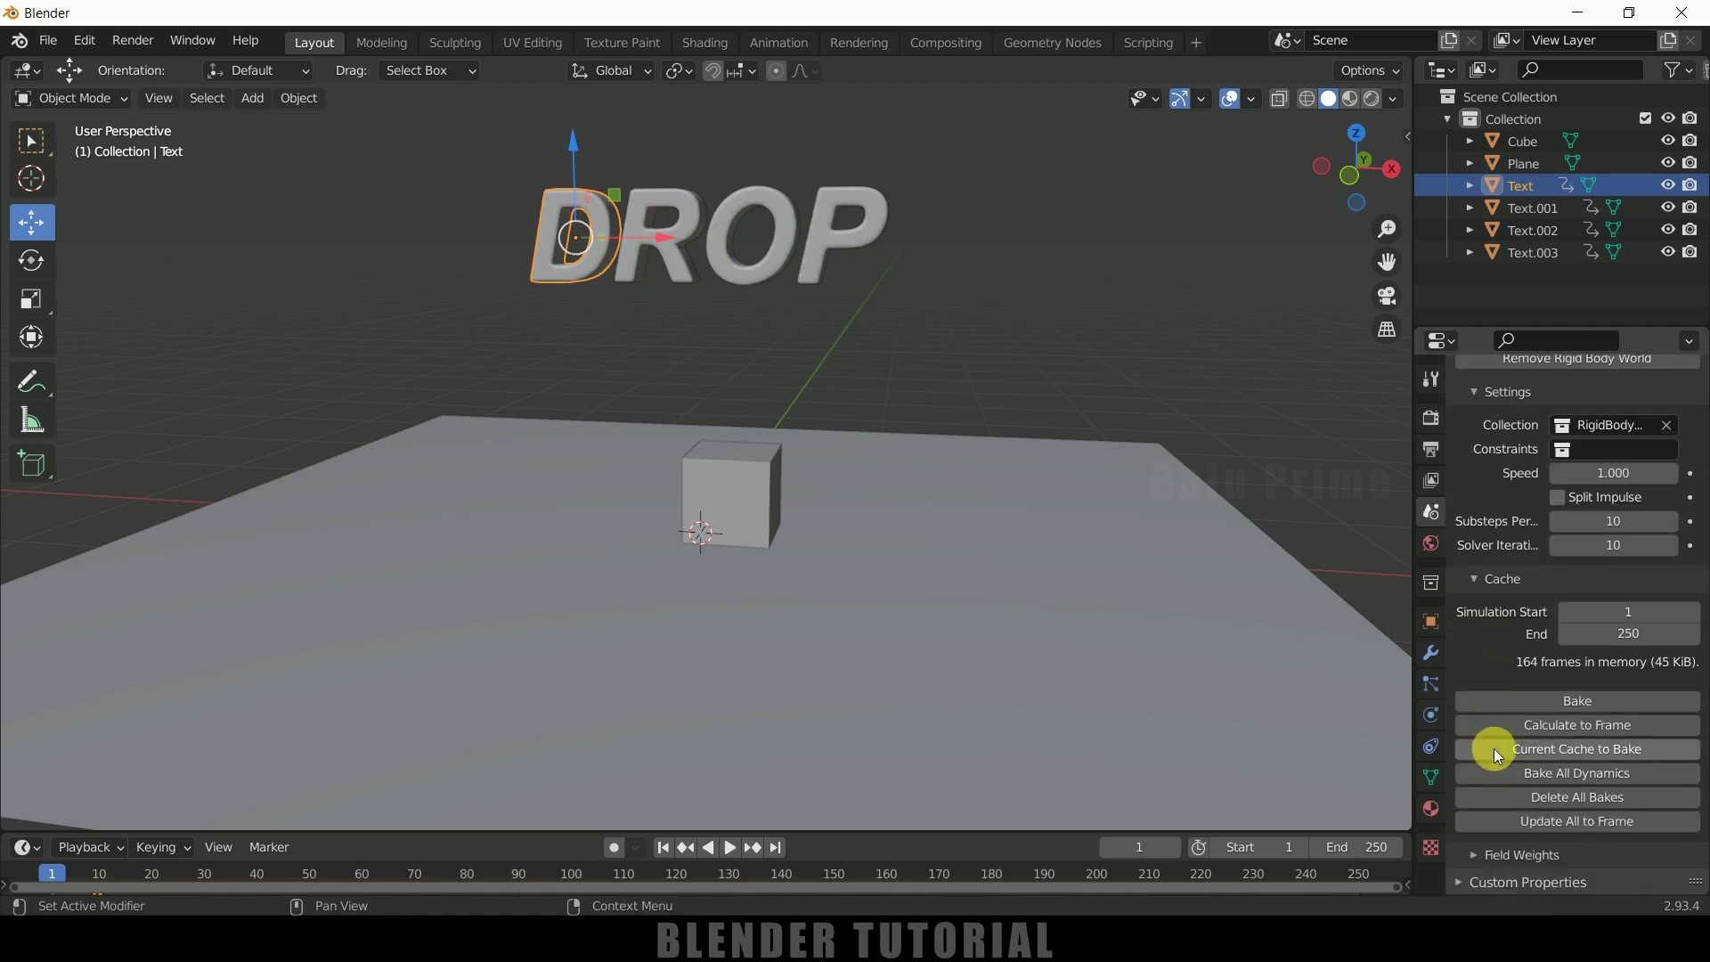
left_click(1641, 635)
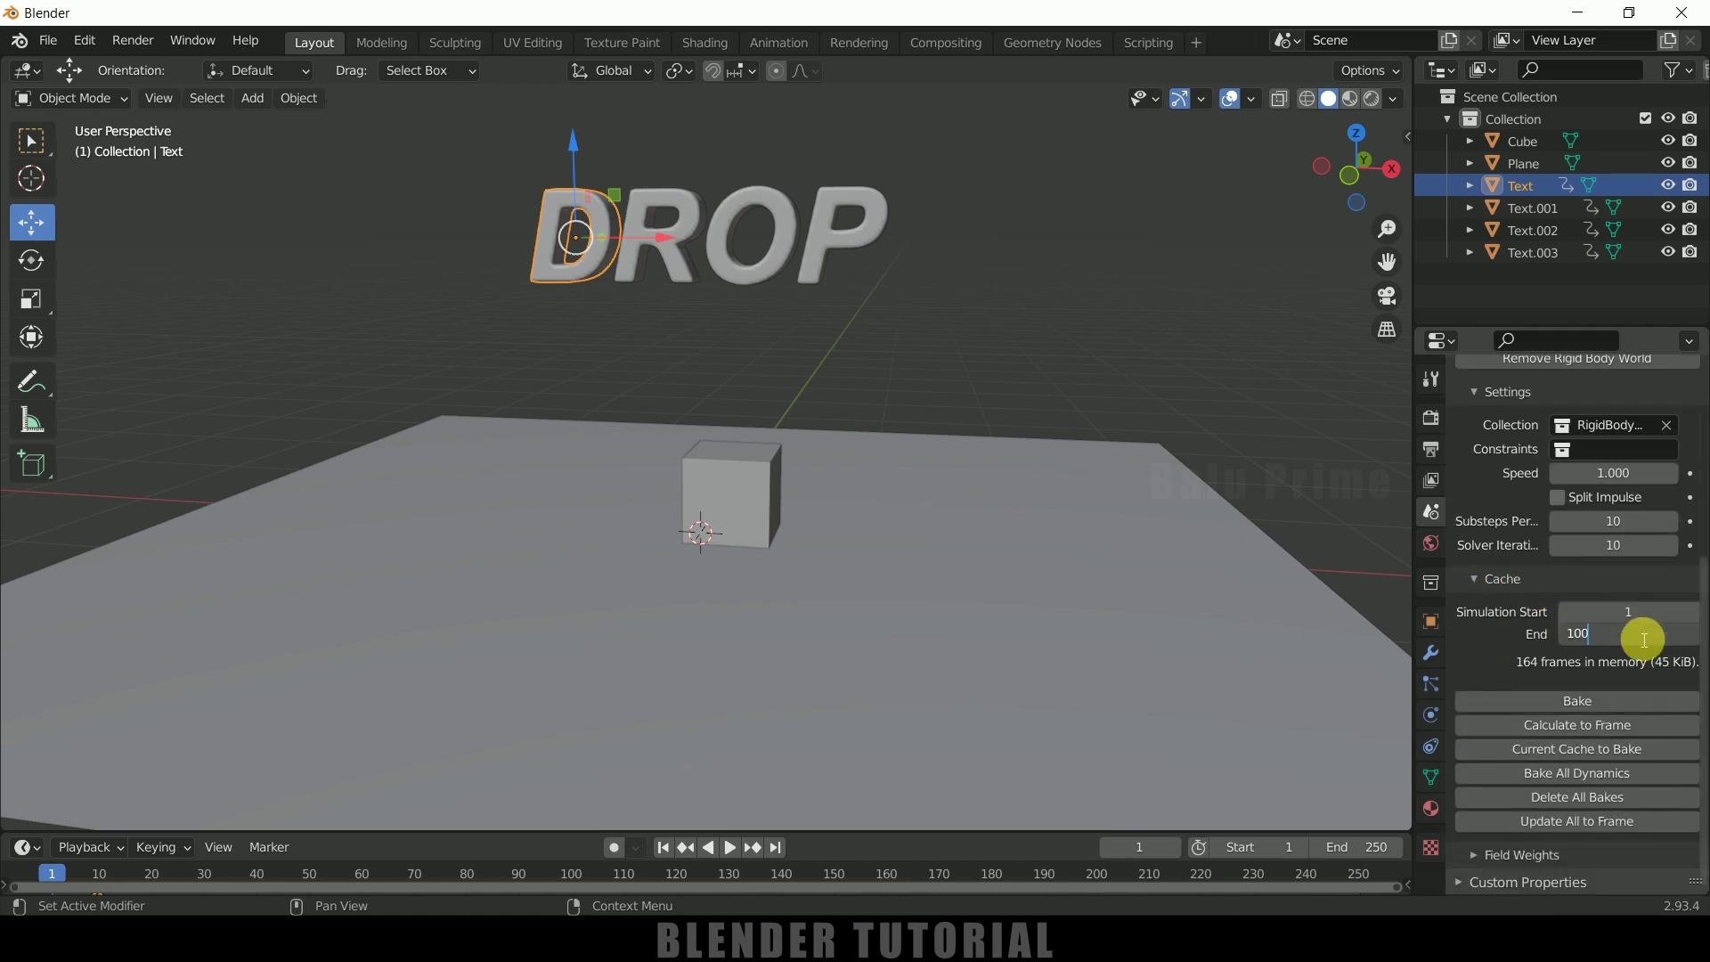
type("100")
key("Return")
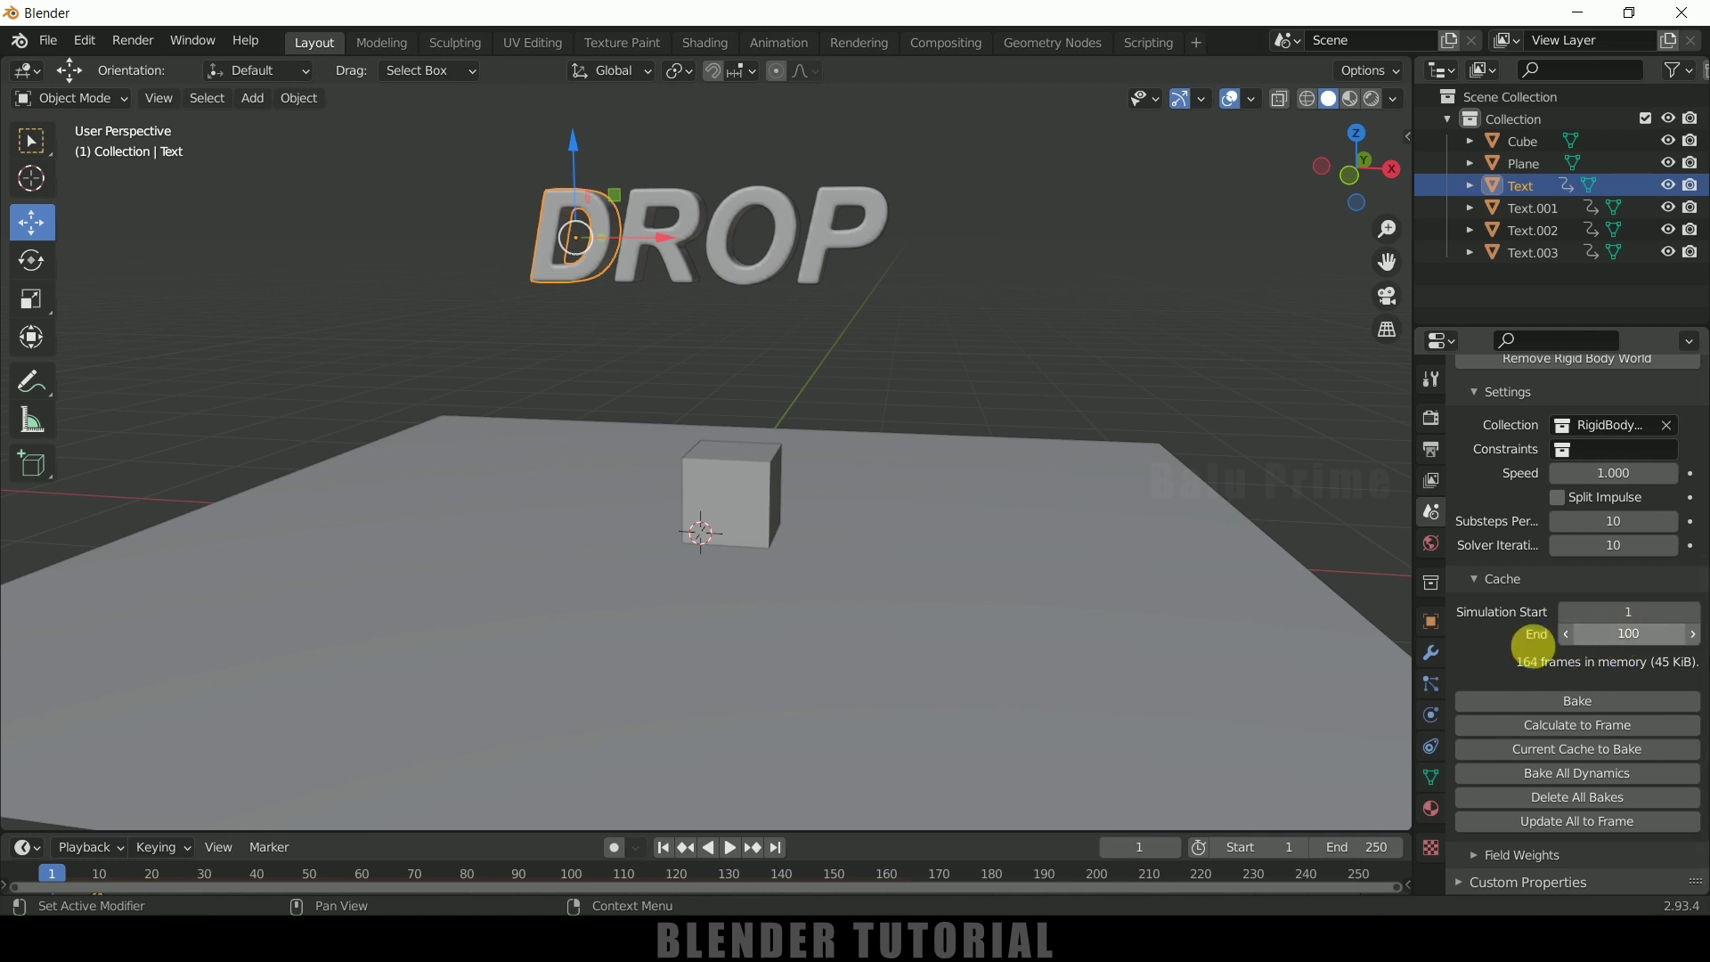
- Set the scene end frame to 100, bake the rigid body simulation, and play it back
left_click(1372, 856)
type("100")
key("Return")
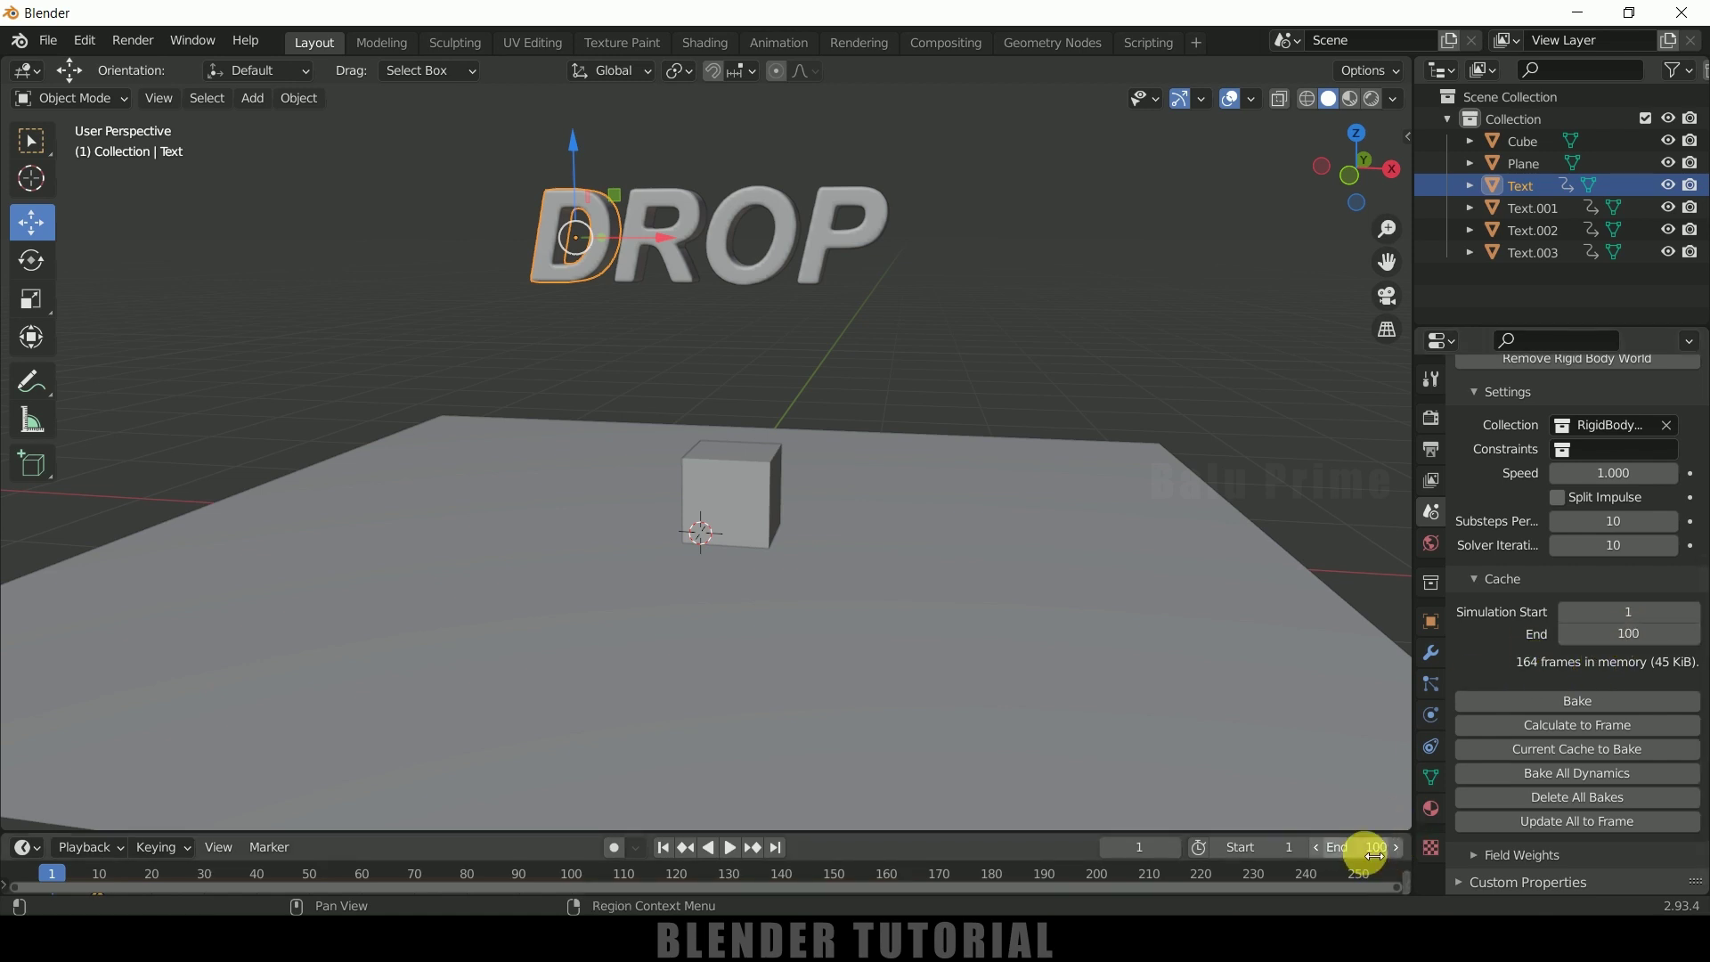
left_click(1578, 700)
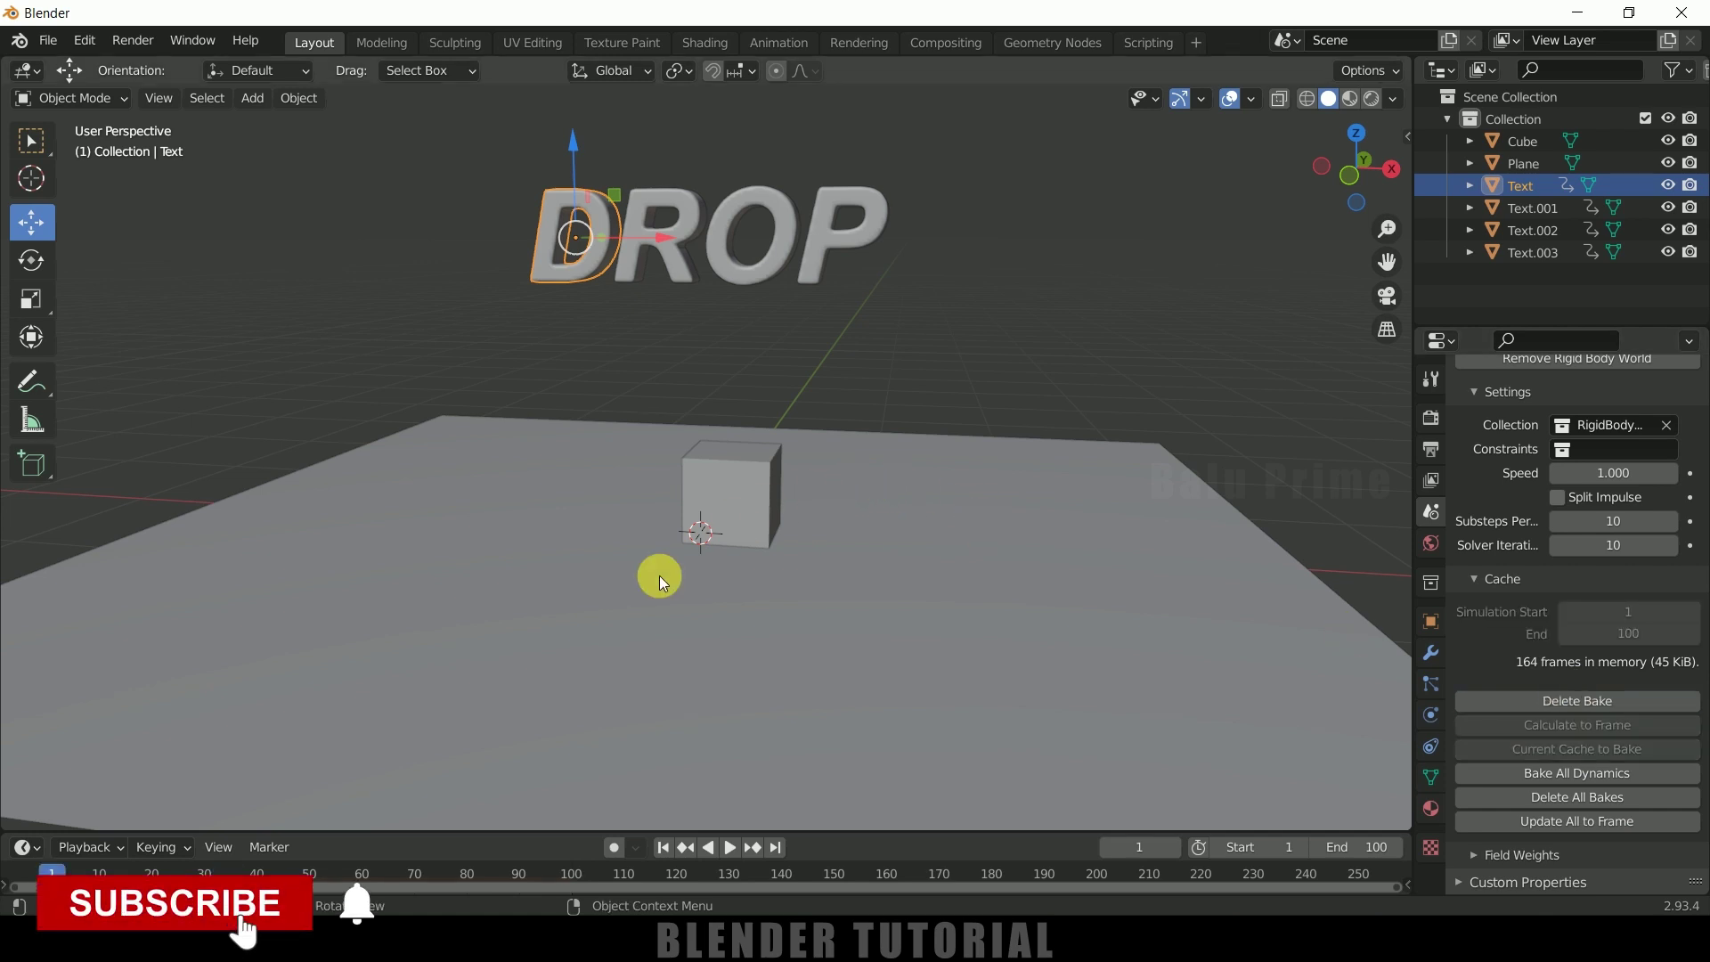
left_click(731, 846)
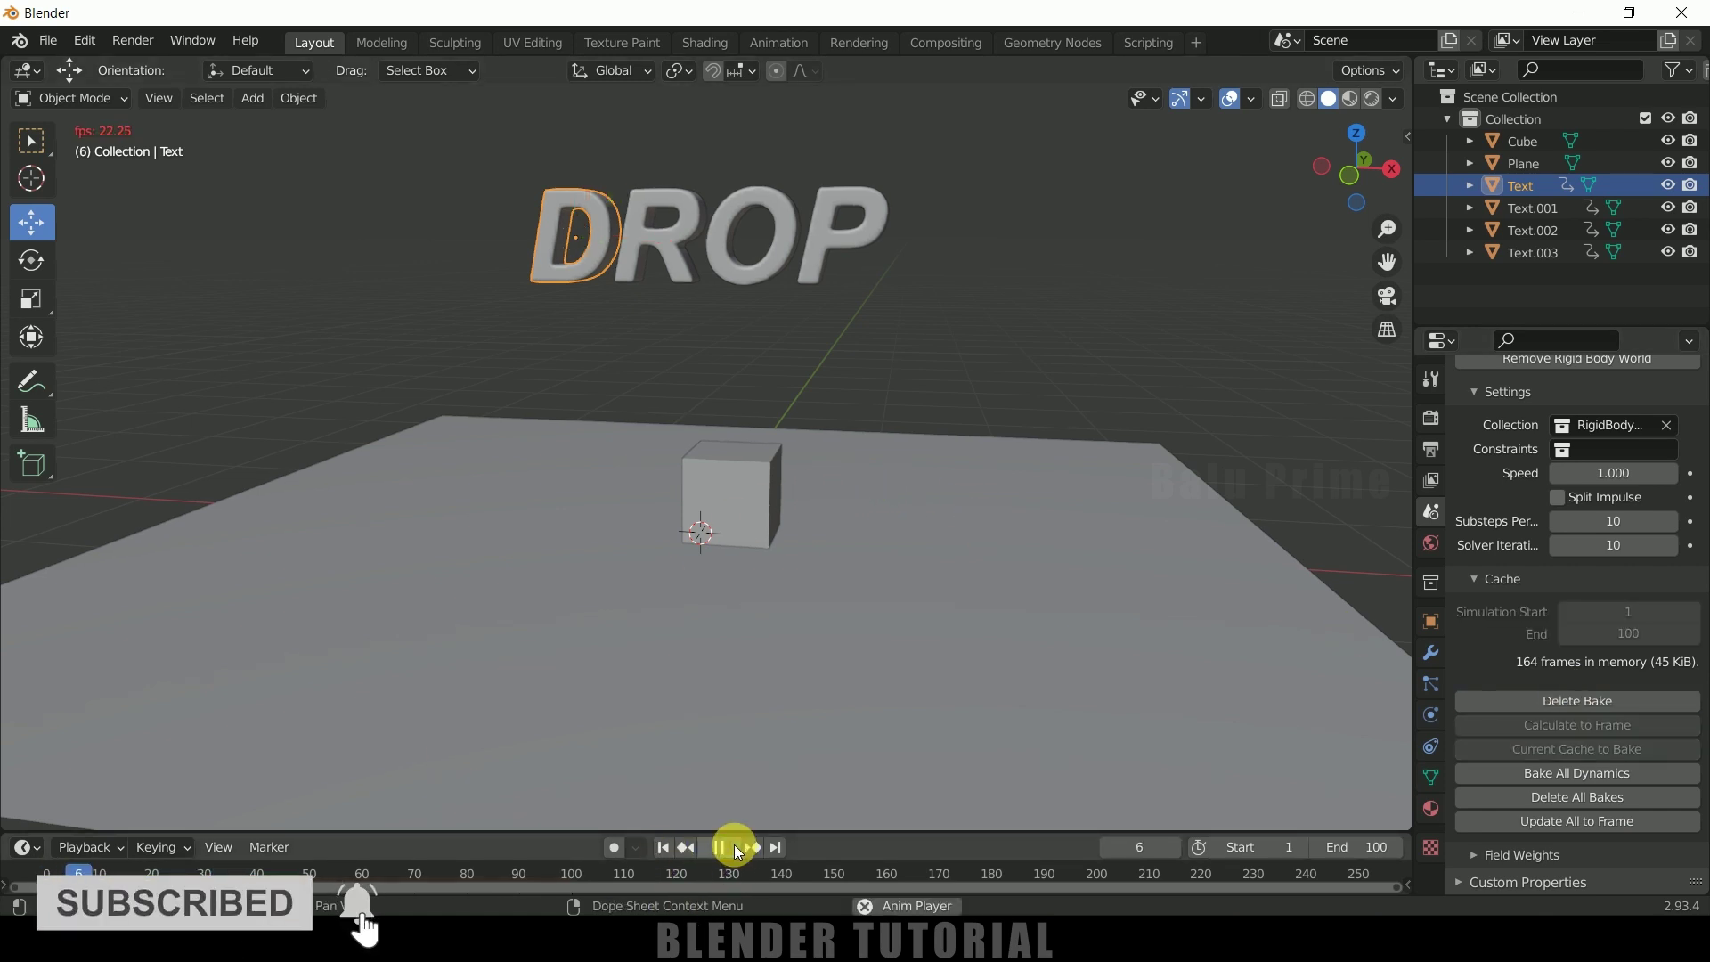